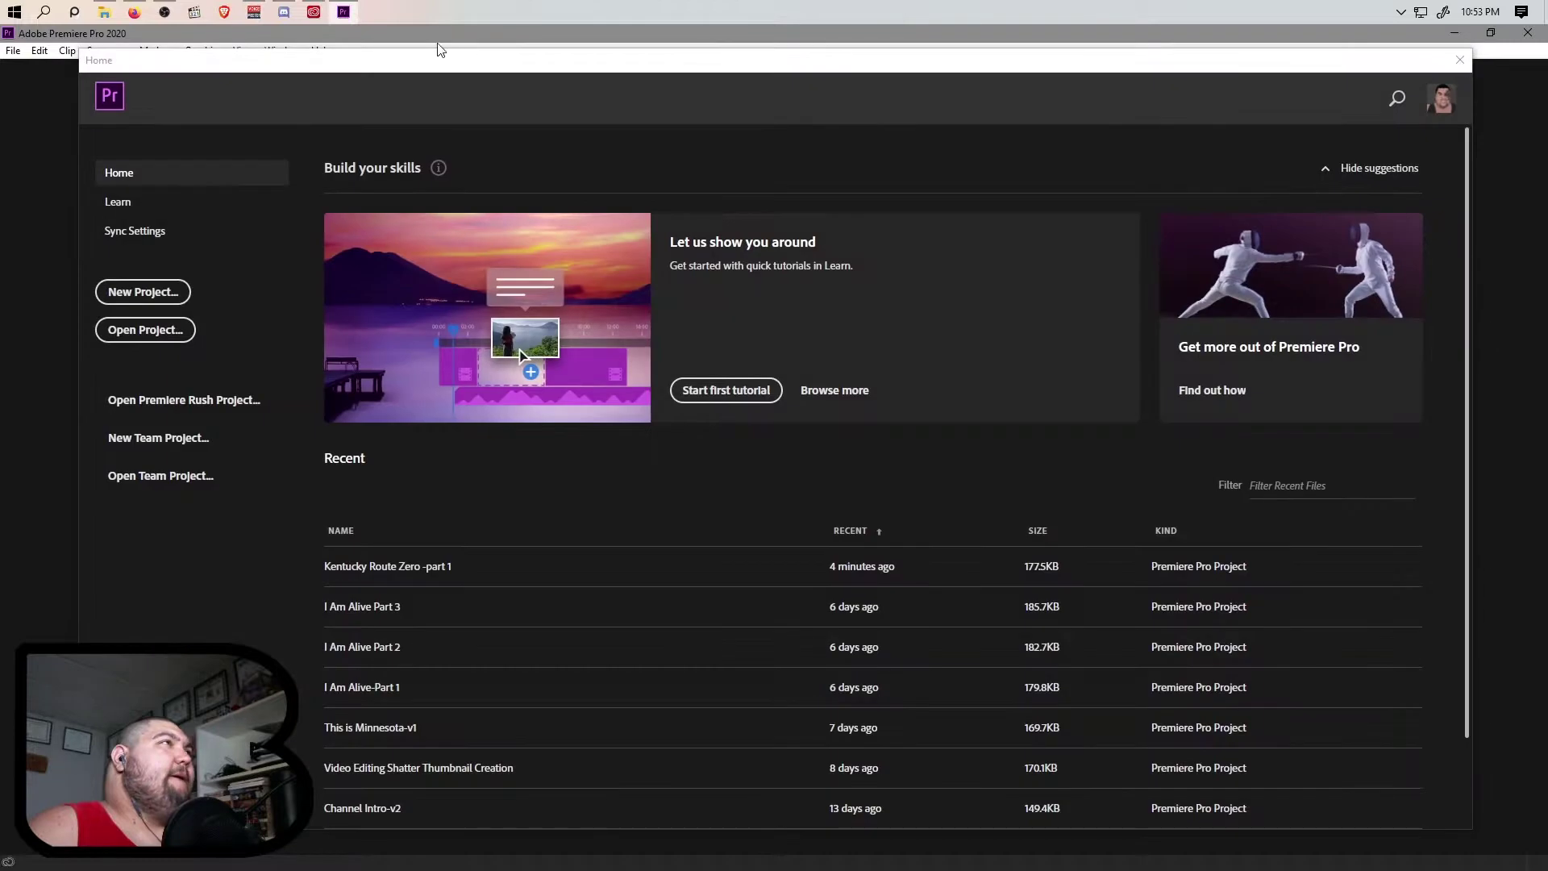
# Step: Start a new project and set its location to a new folder named Kentucky Route Zero Part 2 inside the Kentucky Route Zero folder
pyautogui.click(177, 292)
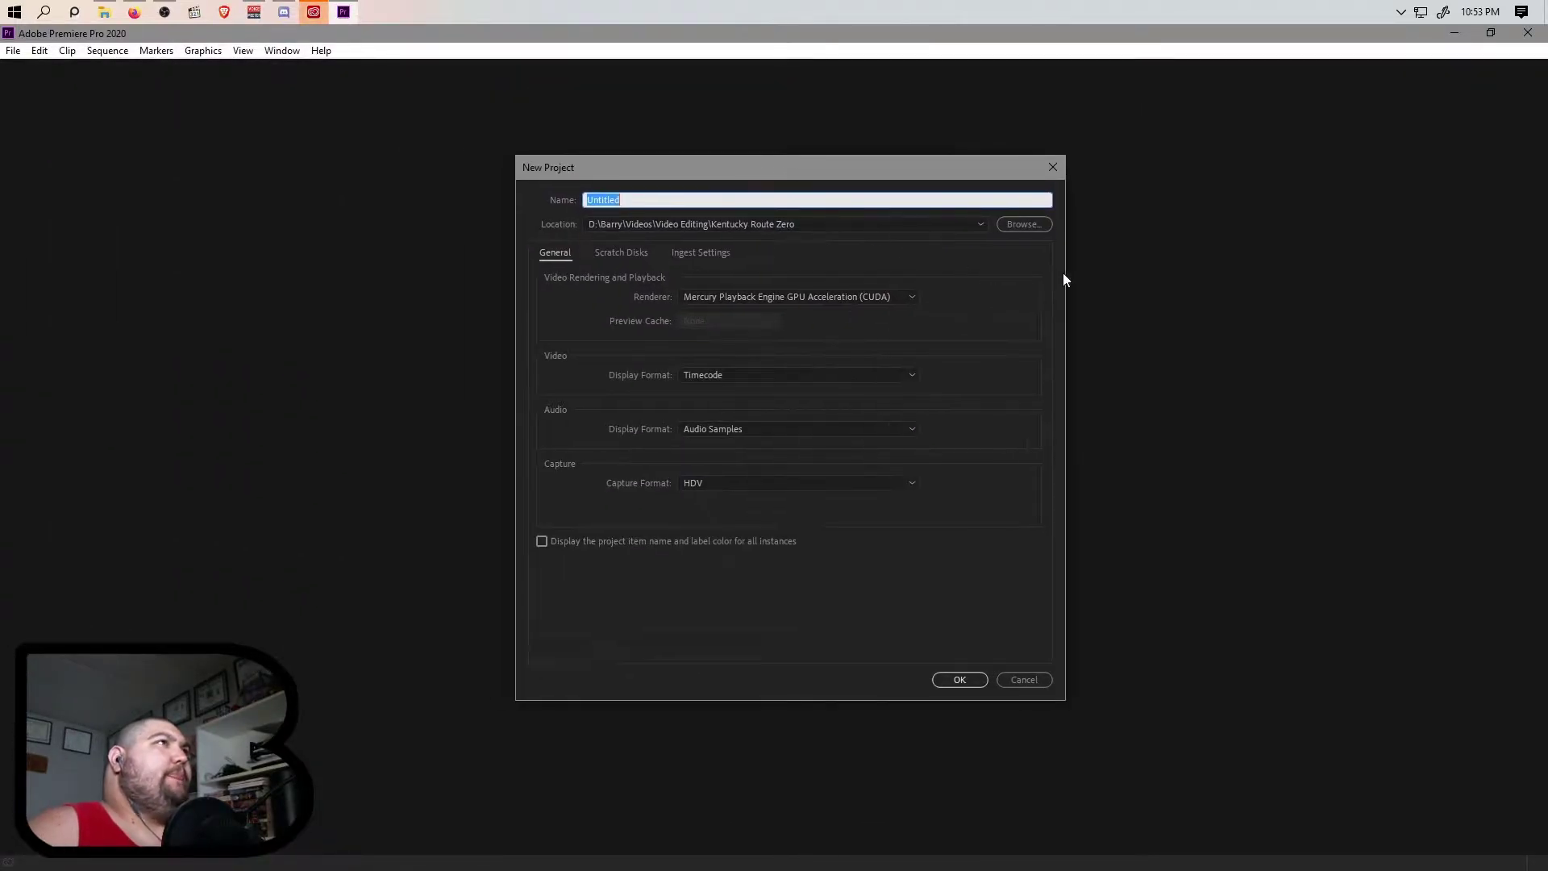
pyautogui.click(1023, 224)
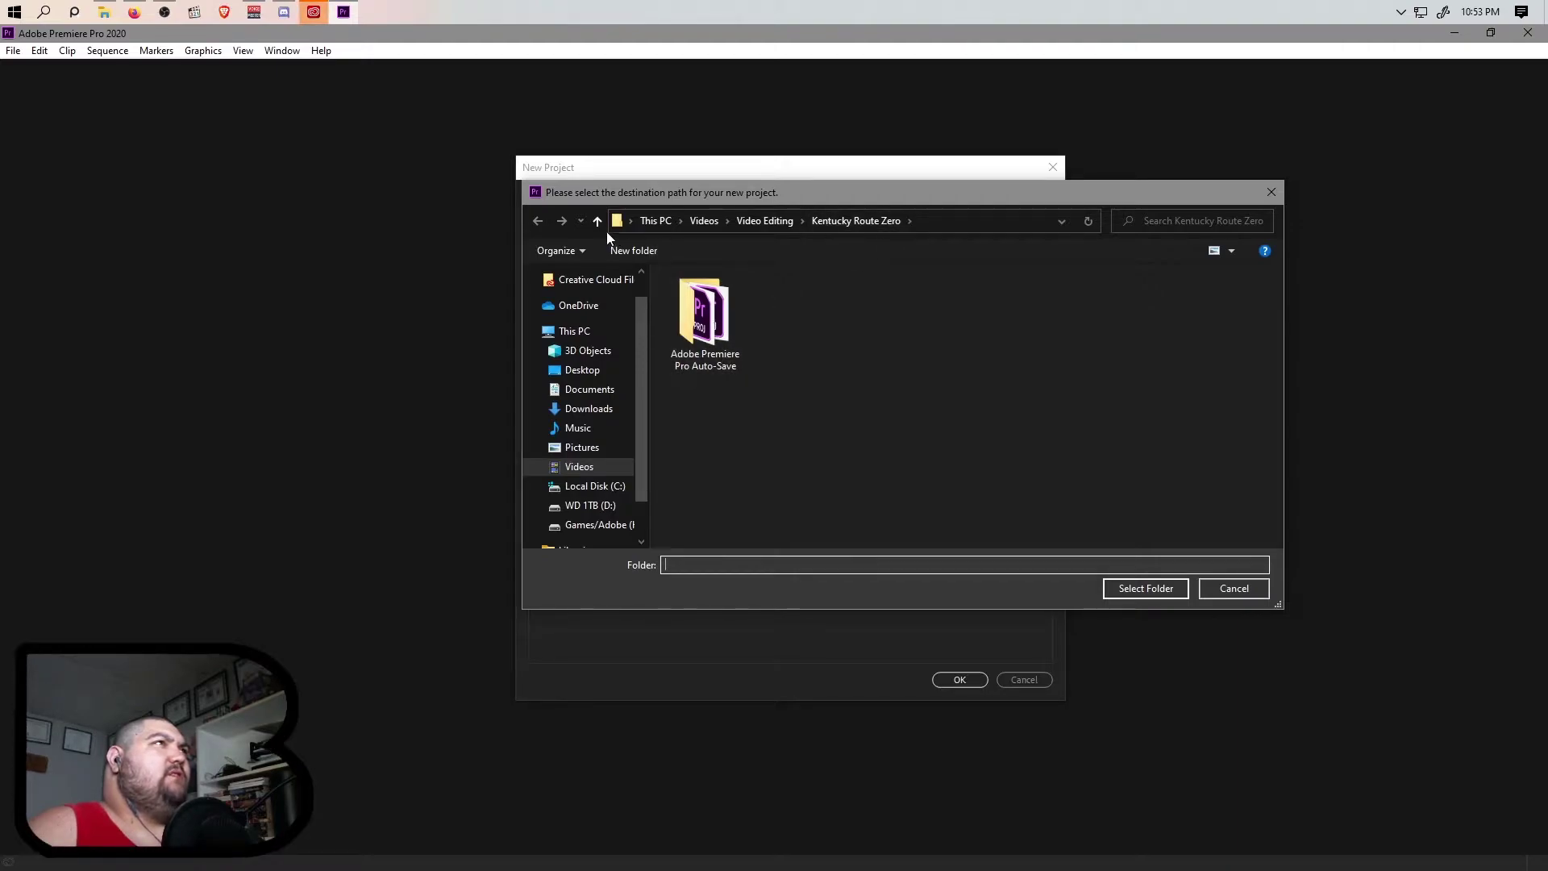
pyautogui.click(641, 253)
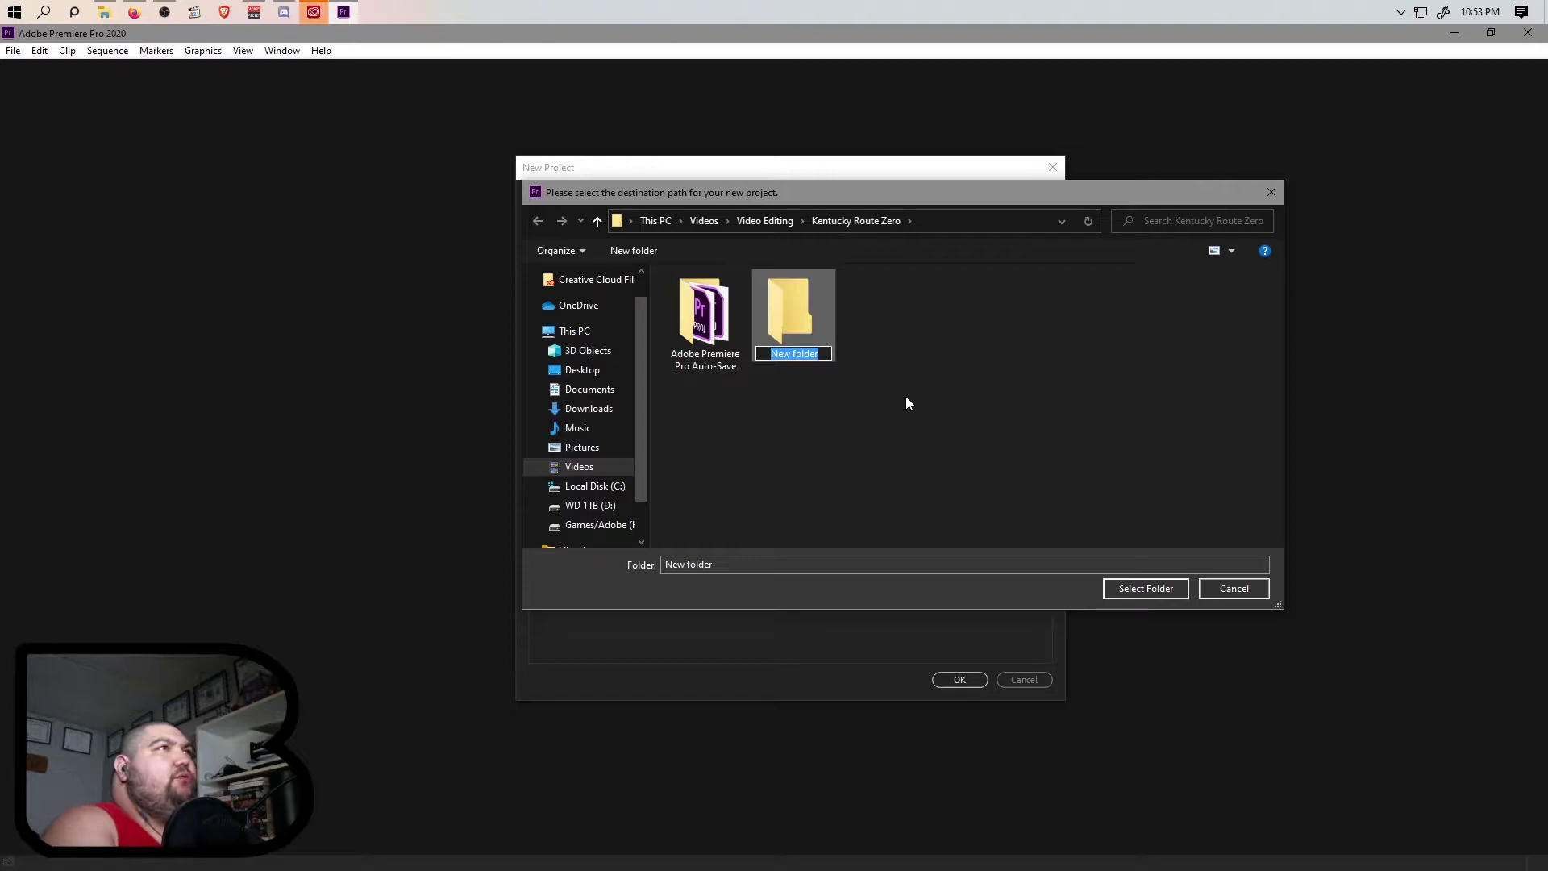
pyautogui.write('Kentucky Route')
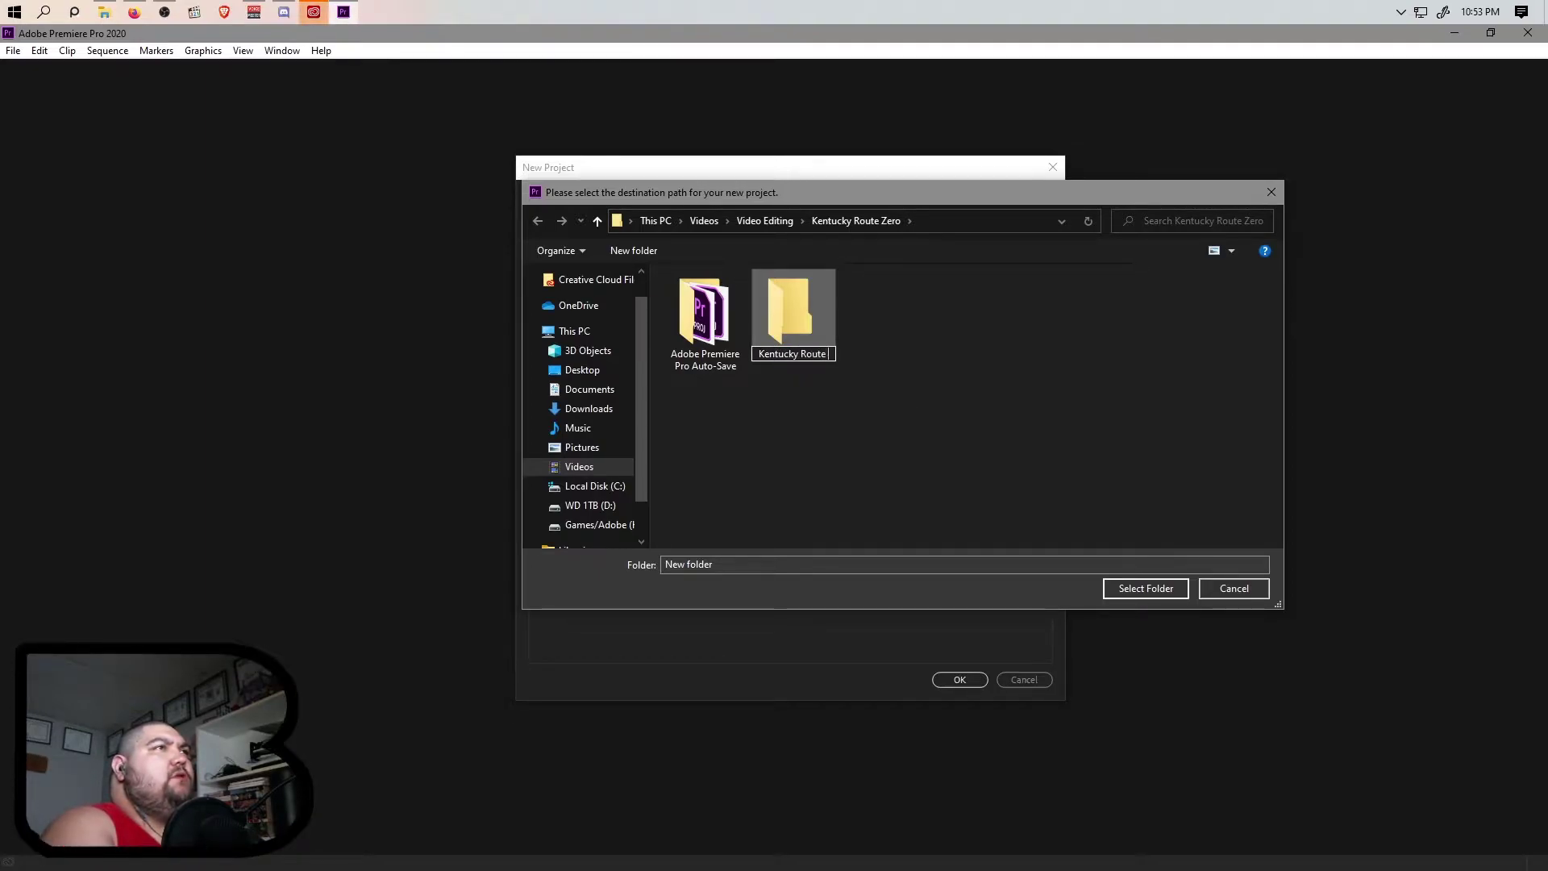
pyautogui.write(' Zero Part')
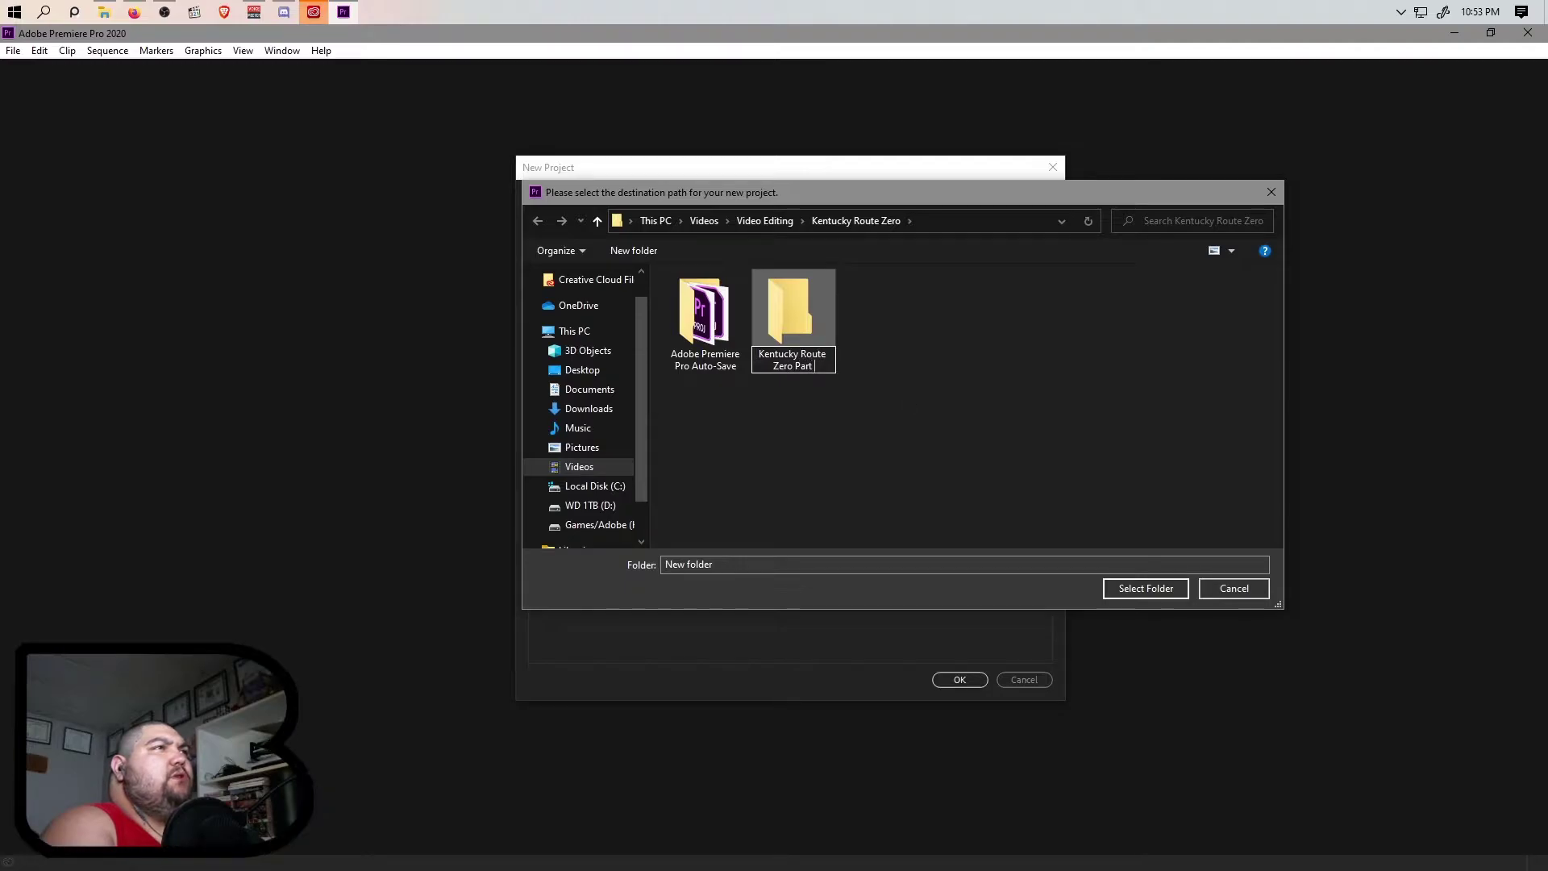
pyautogui.press('Return')
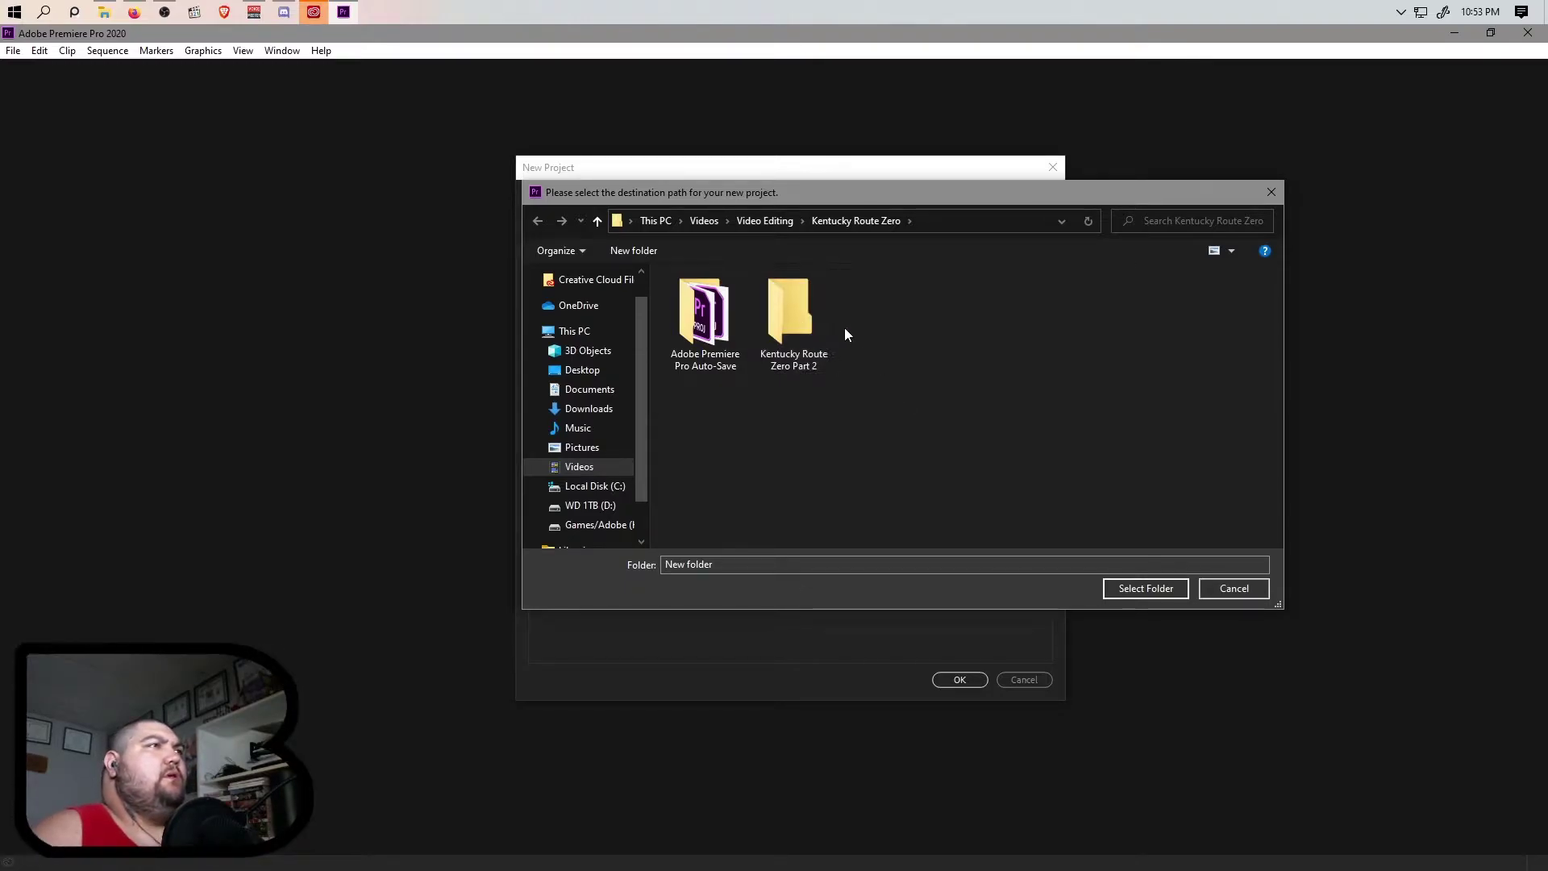
pyautogui.doubleClick(811, 321)
pyautogui.click(1148, 593)
# Step: Name the project "Kentucky Route Zero -part 2" and create it
pyautogui.click(663, 199)
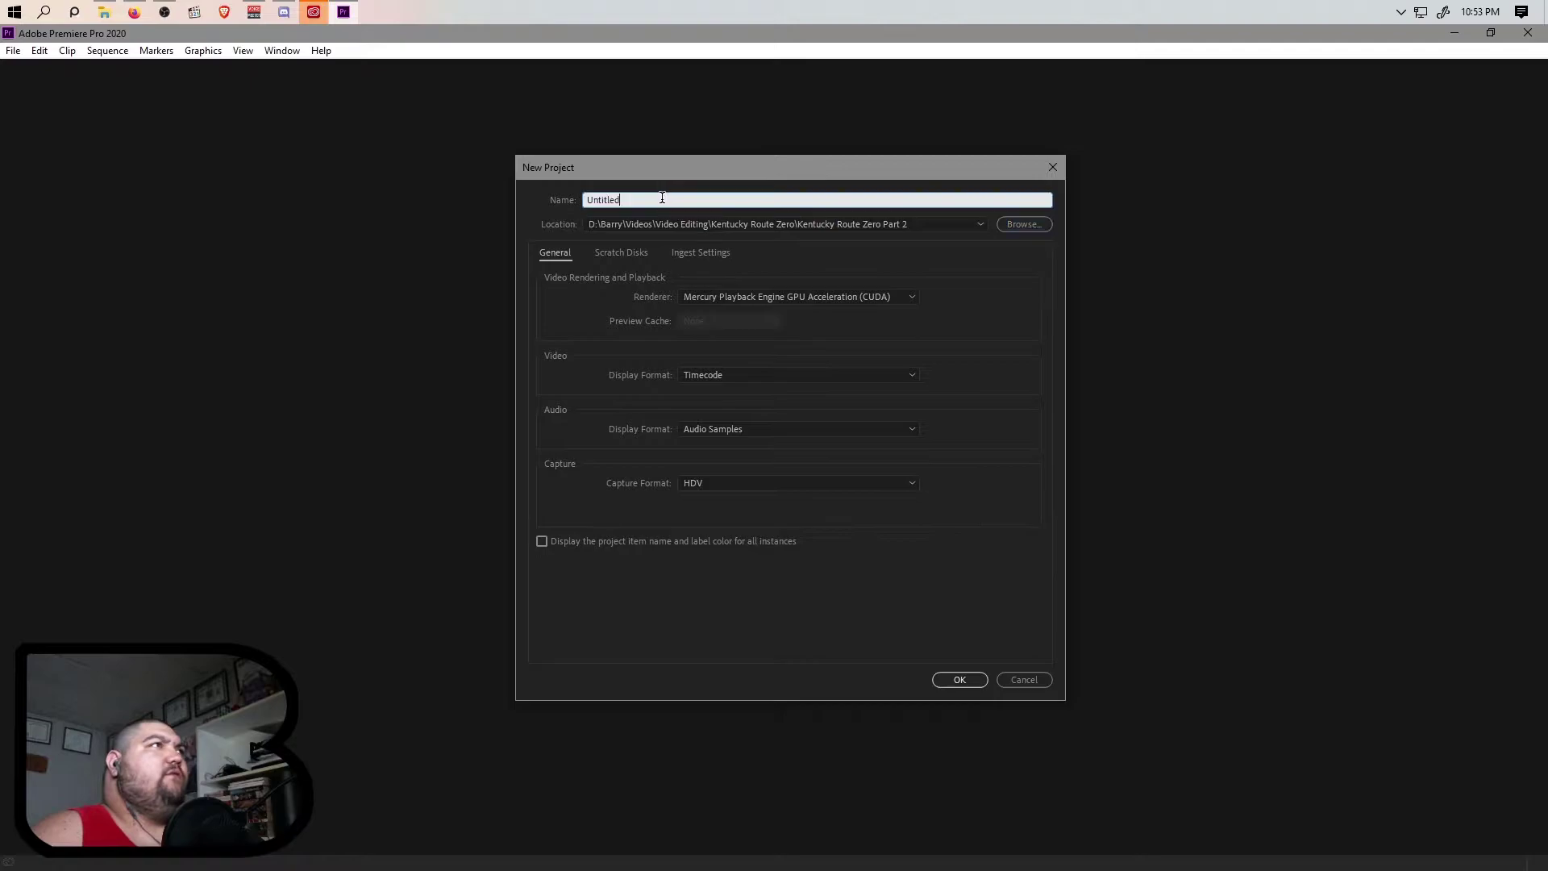
pyautogui.doubleClick(661, 198)
pyautogui.write('Kentucky rou')
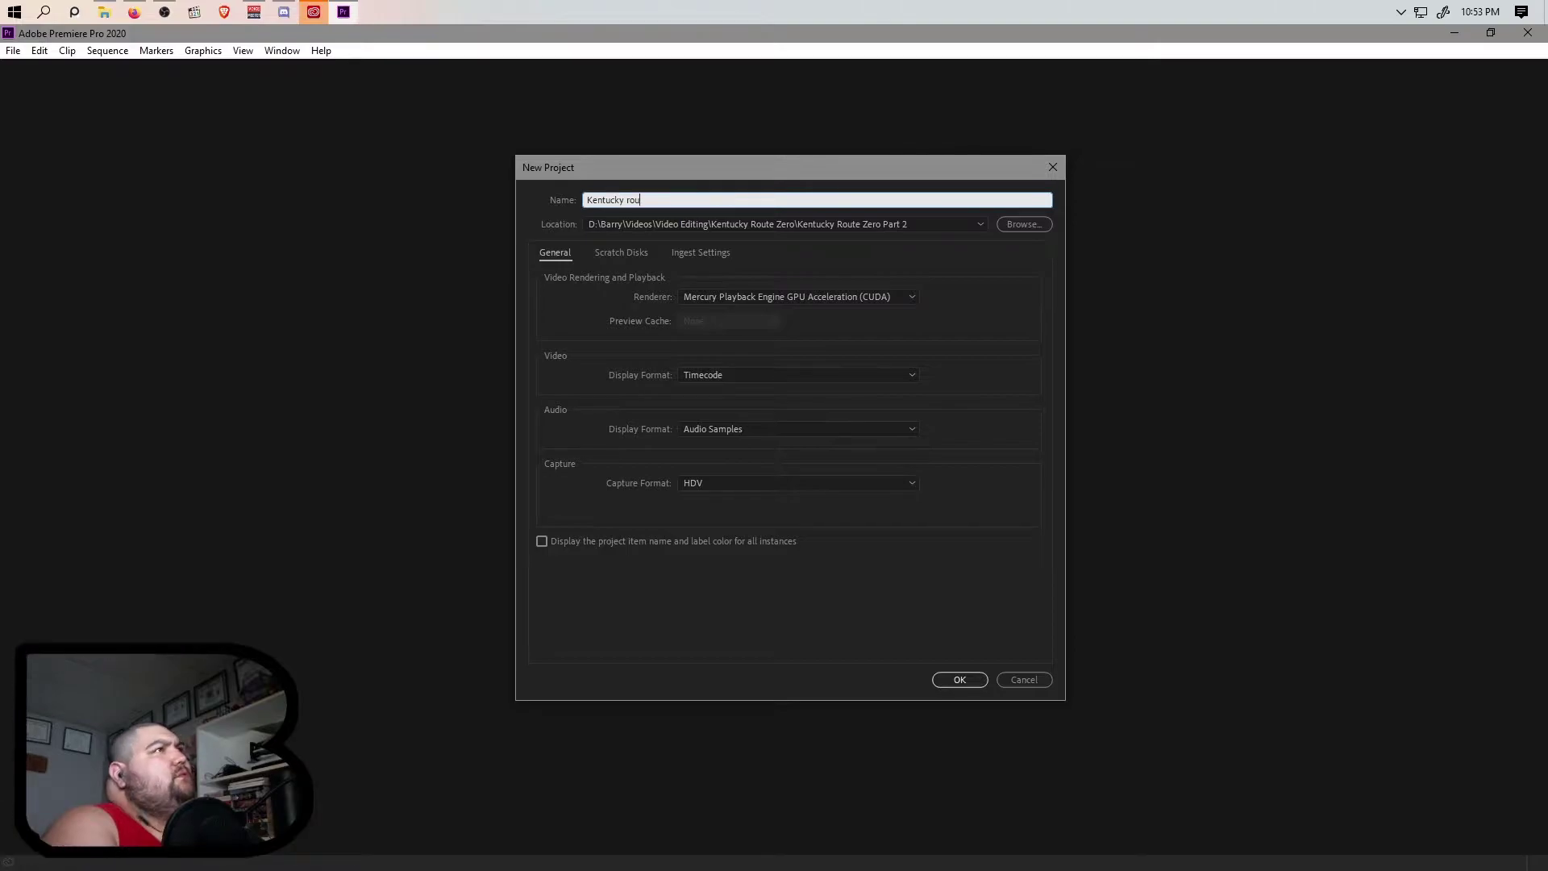
pyautogui.press('BackSpace')
pyautogui.write('Route Zero -part 2')
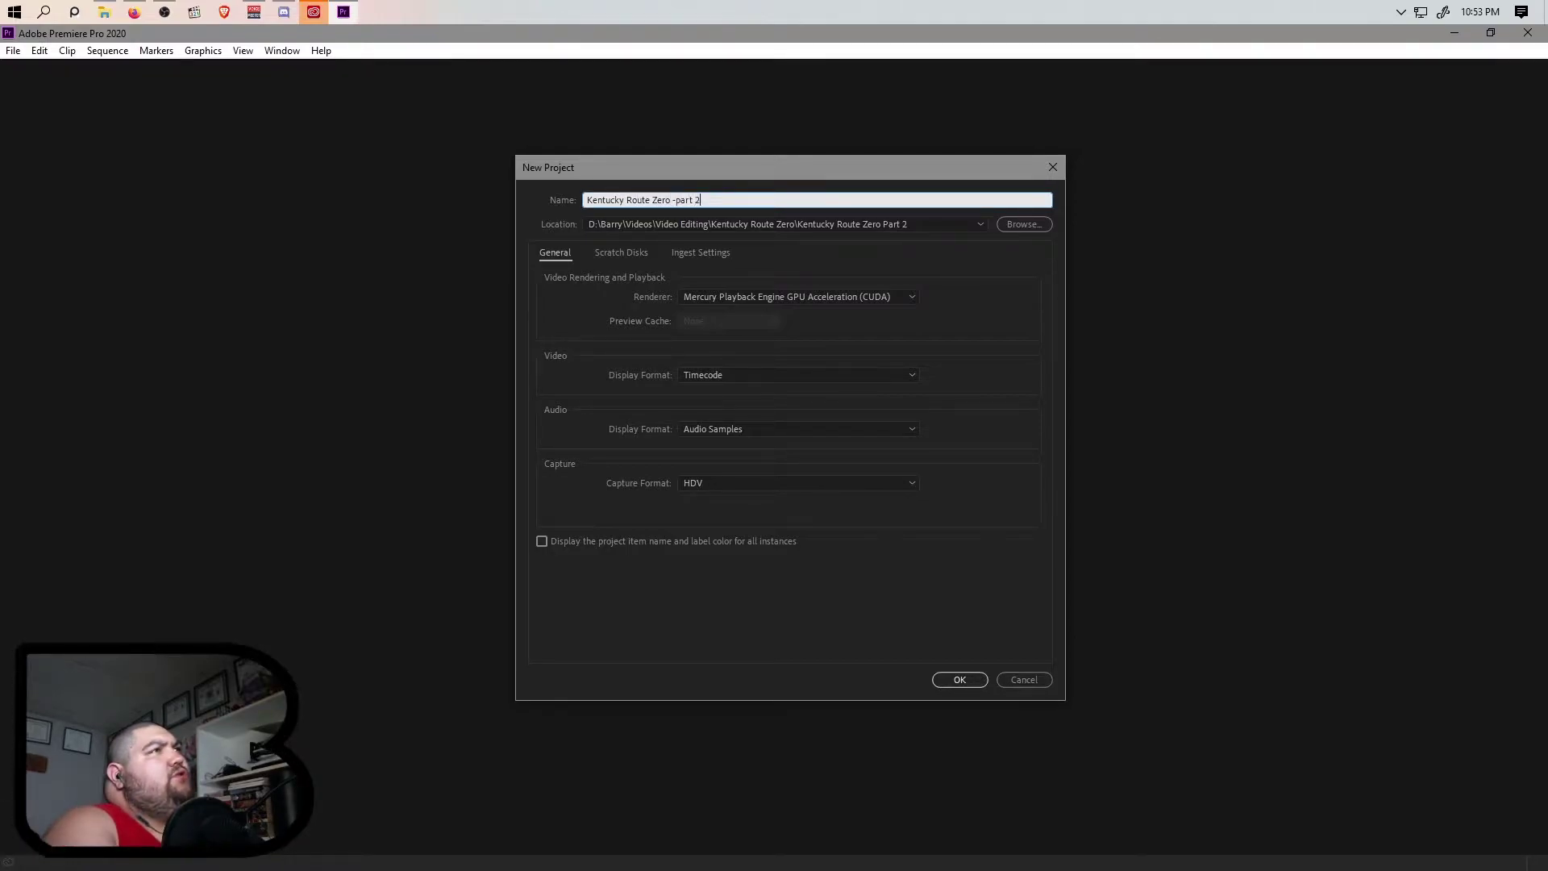
pyautogui.click(939, 677)
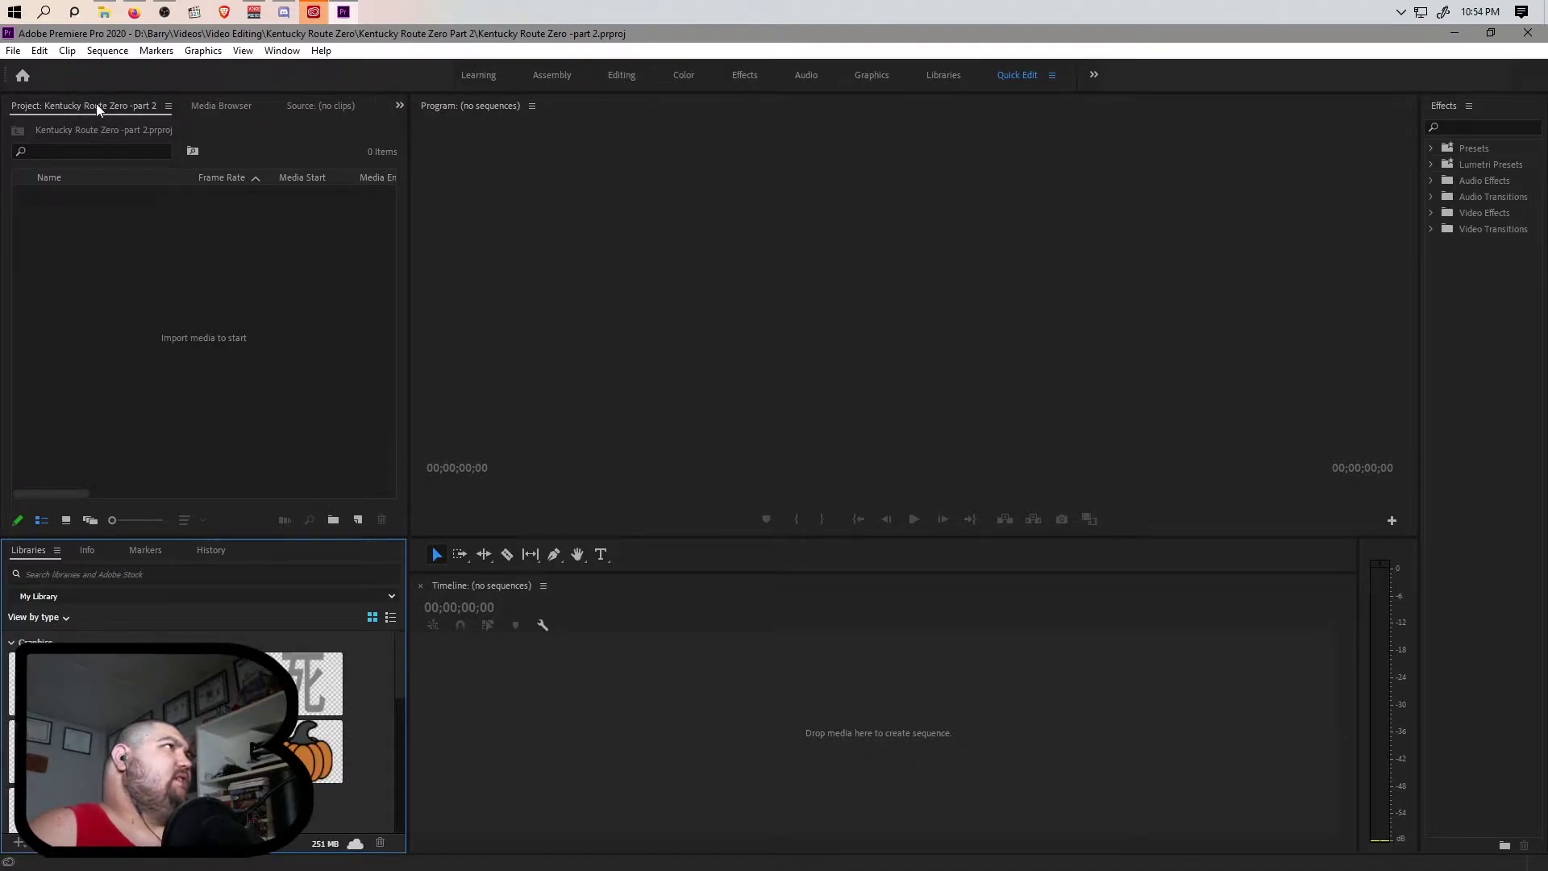
# Step: Dock the Project panel as the first panel in the group containing Libraries, below the Media Browser
pyautogui.moveTo(21, 110); pyautogui.dragTo(16, 550)
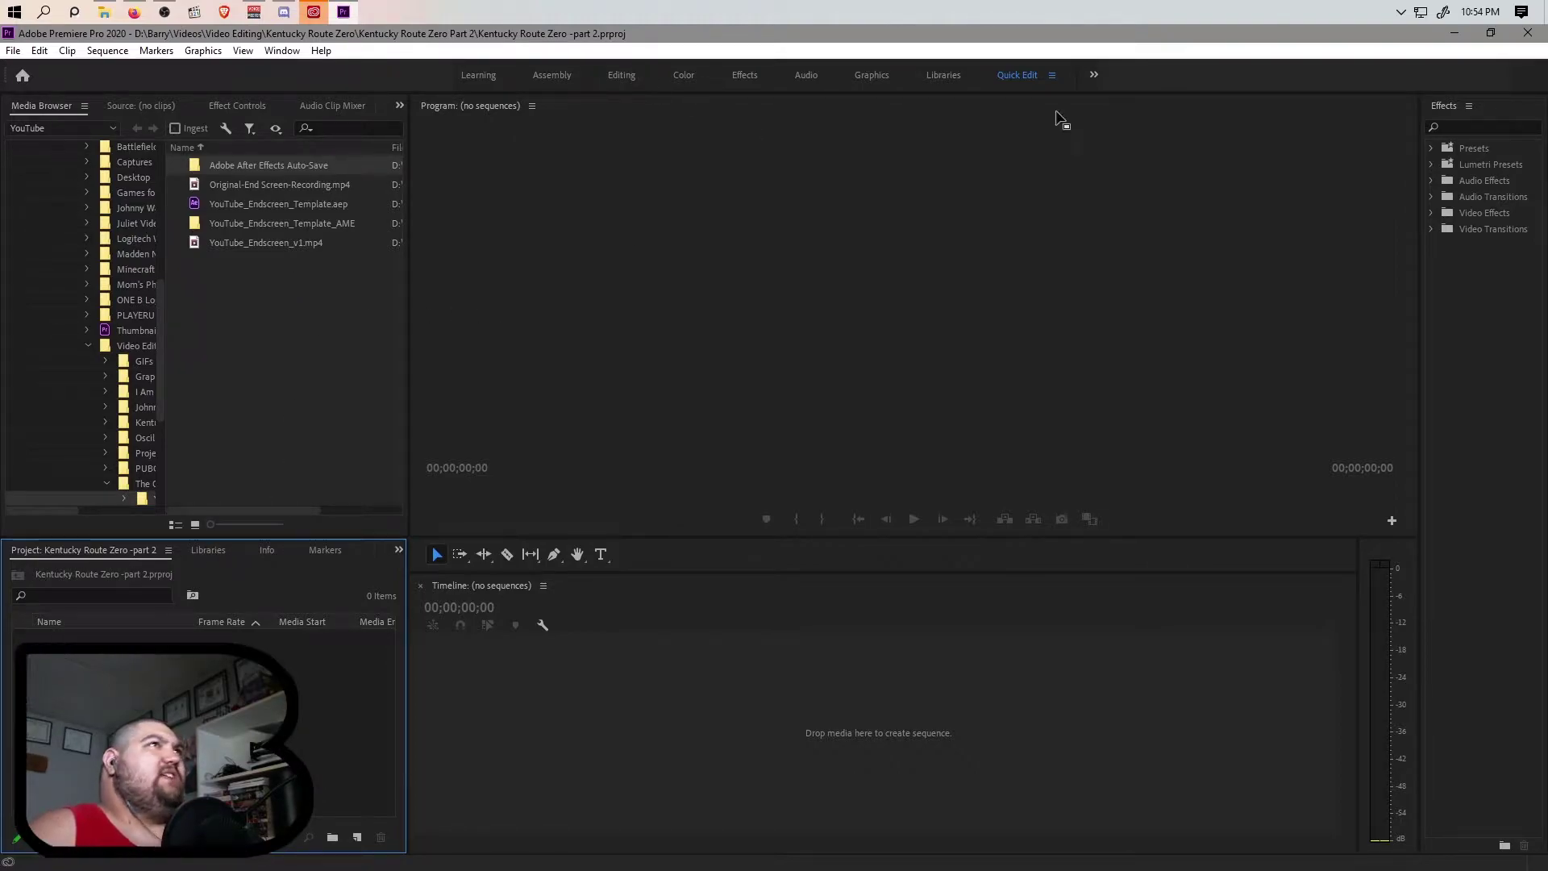
pyautogui.click(1050, 76)
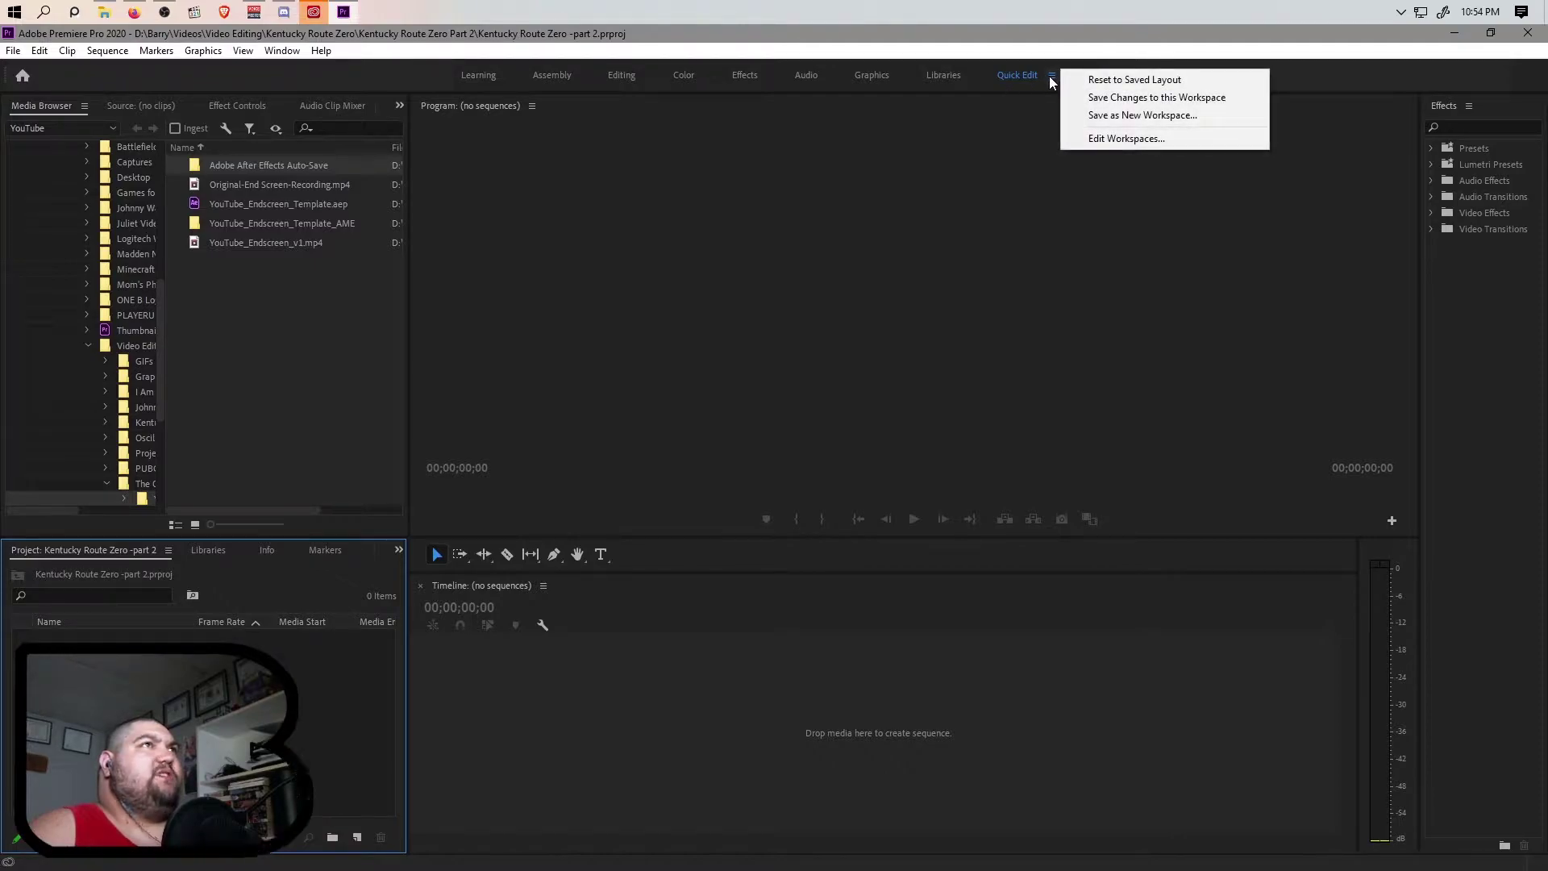
pyautogui.click(996, 186)
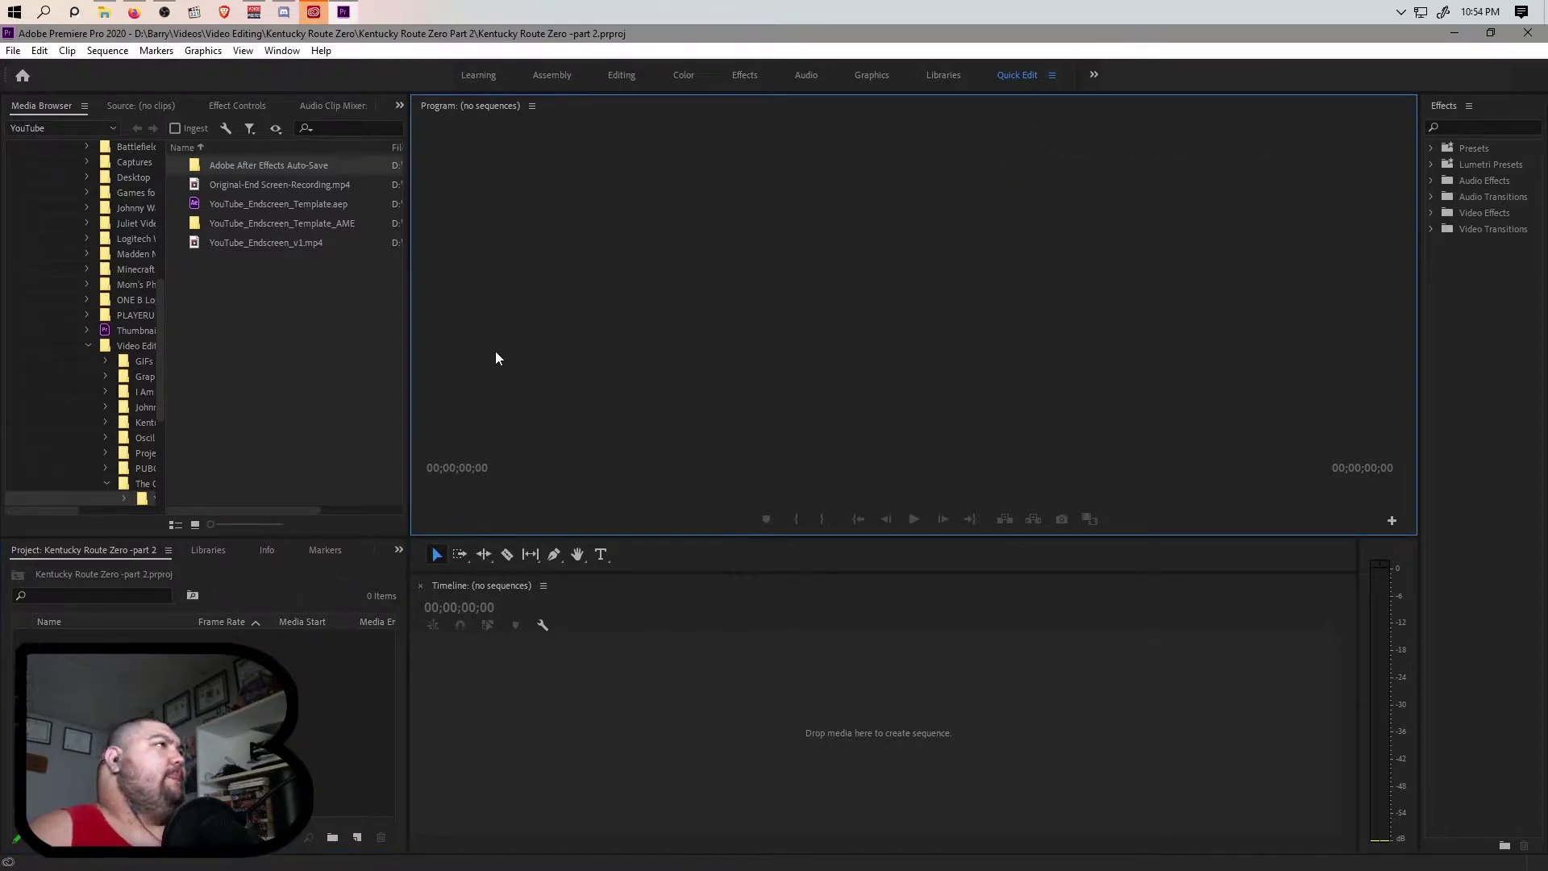
pyautogui.click(124, 549)
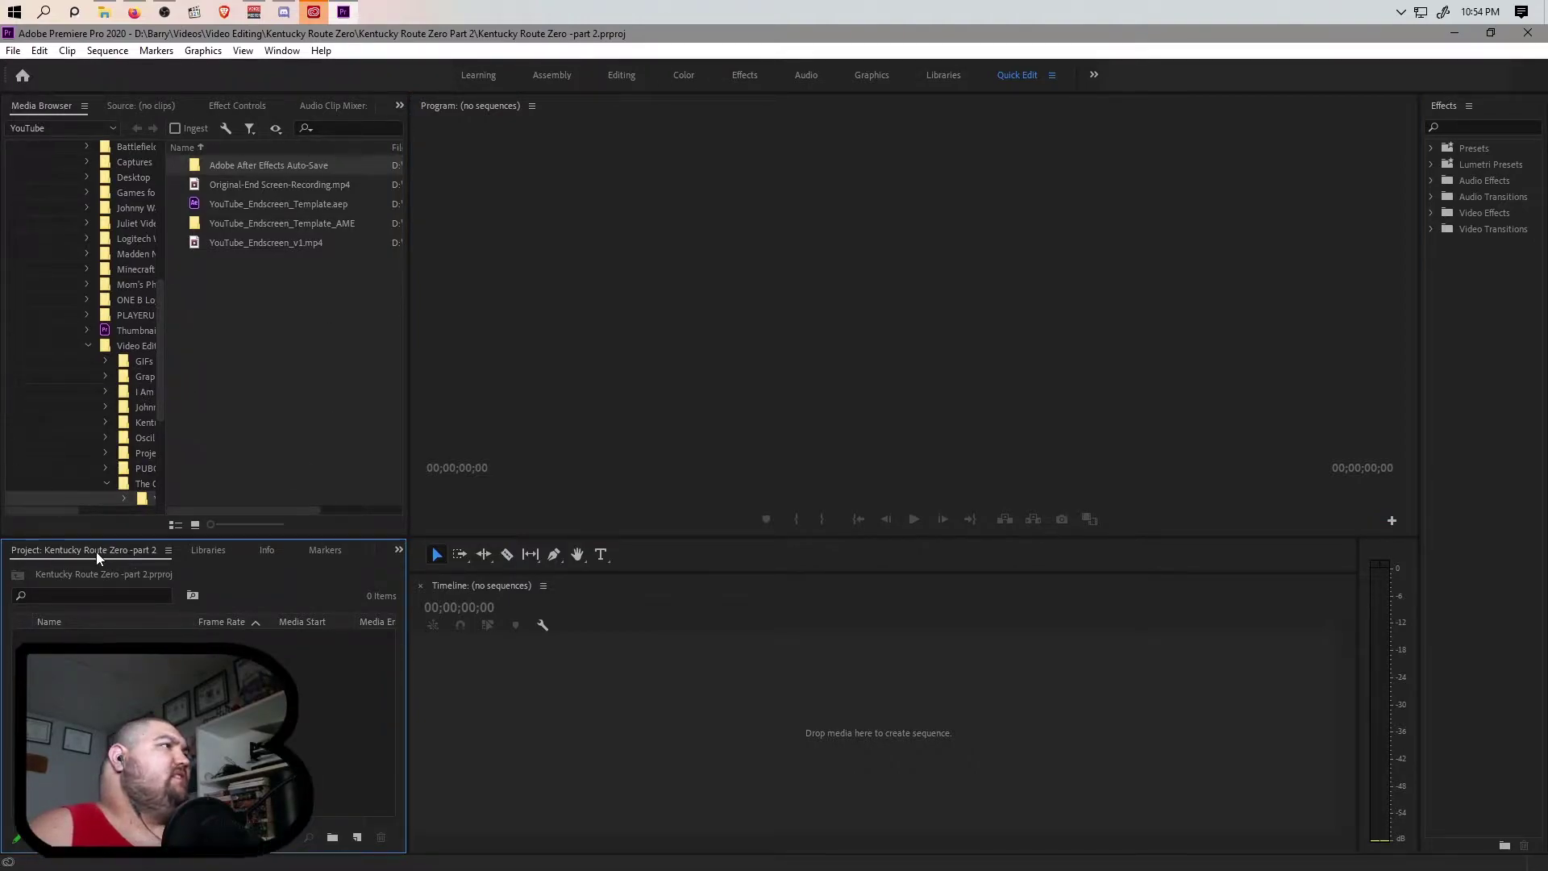
# Step: Import Kentucky Route Zero Part 2.mp4 from the Videos folder into the project
pyautogui.scroll(3, 33, 365)
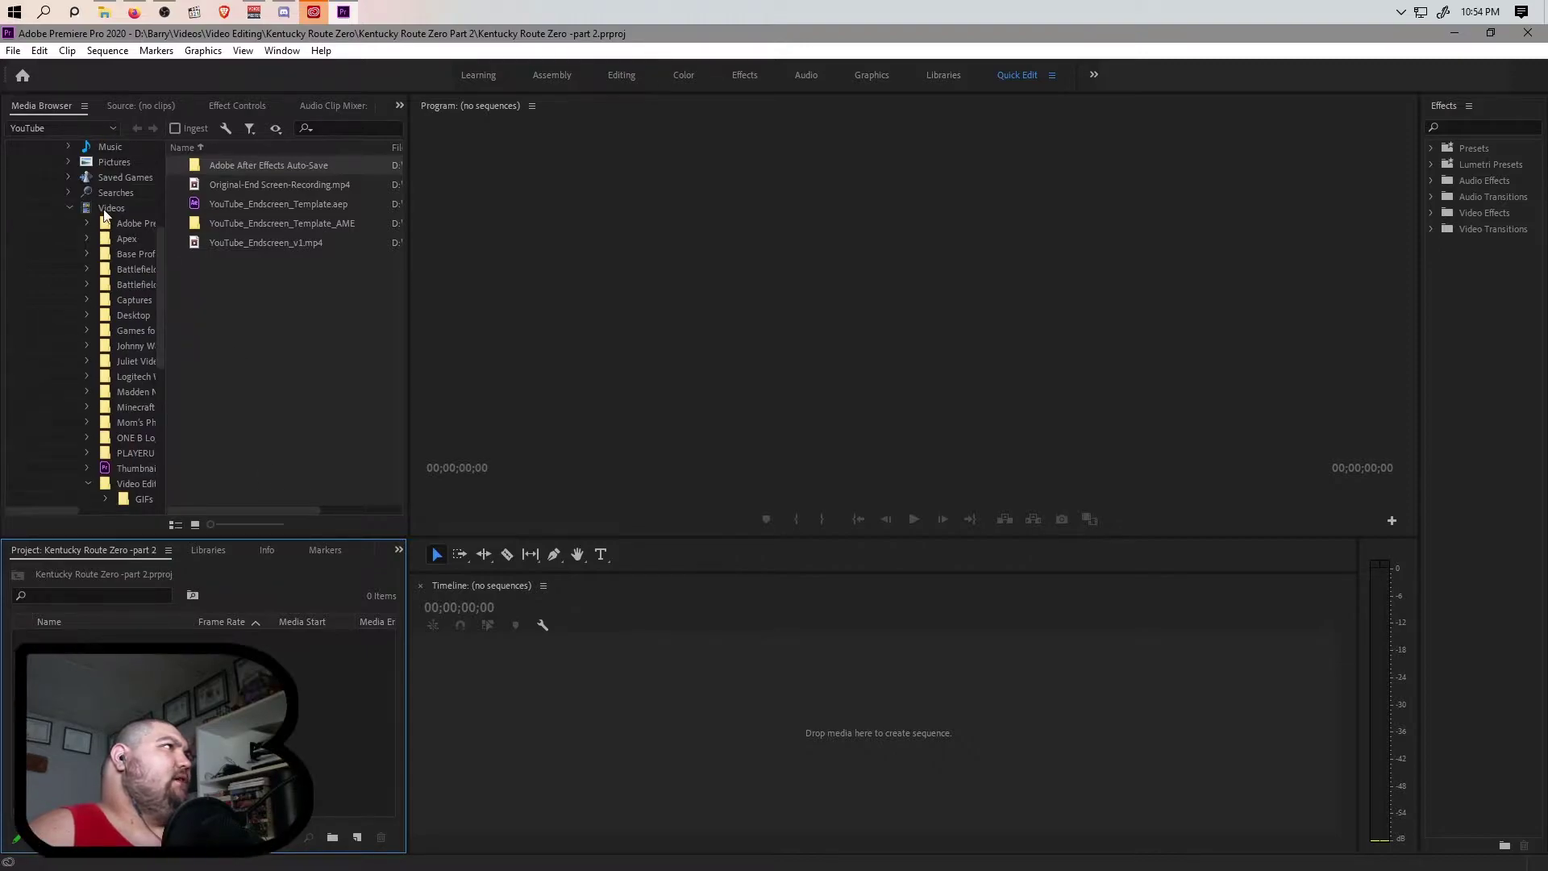
pyautogui.click(111, 208)
pyautogui.scroll(-10, 238, 358)
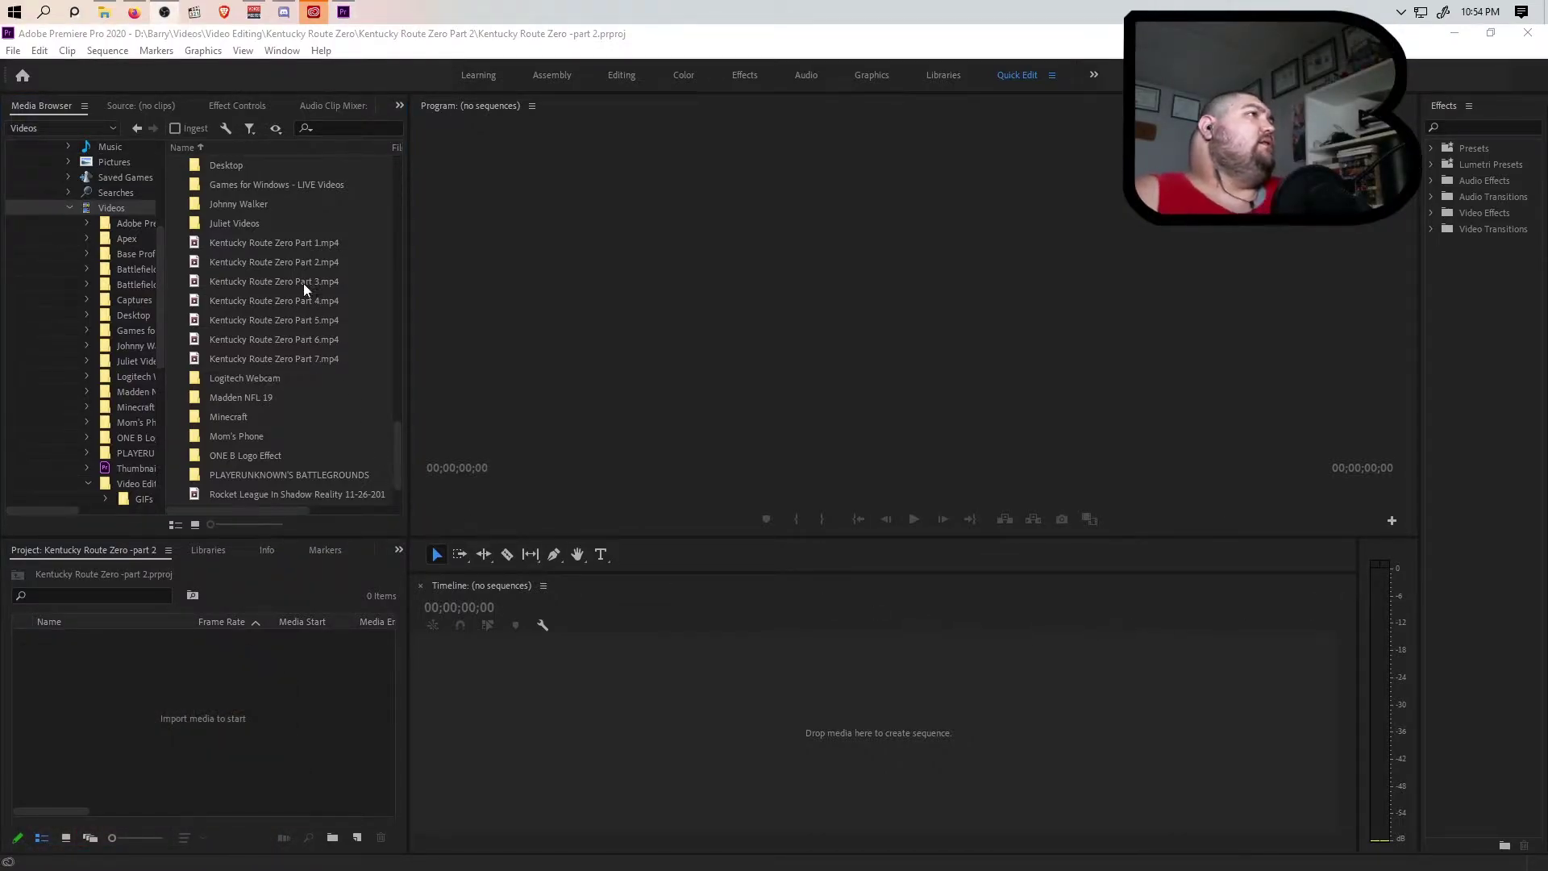
pyautogui.click(294, 260)
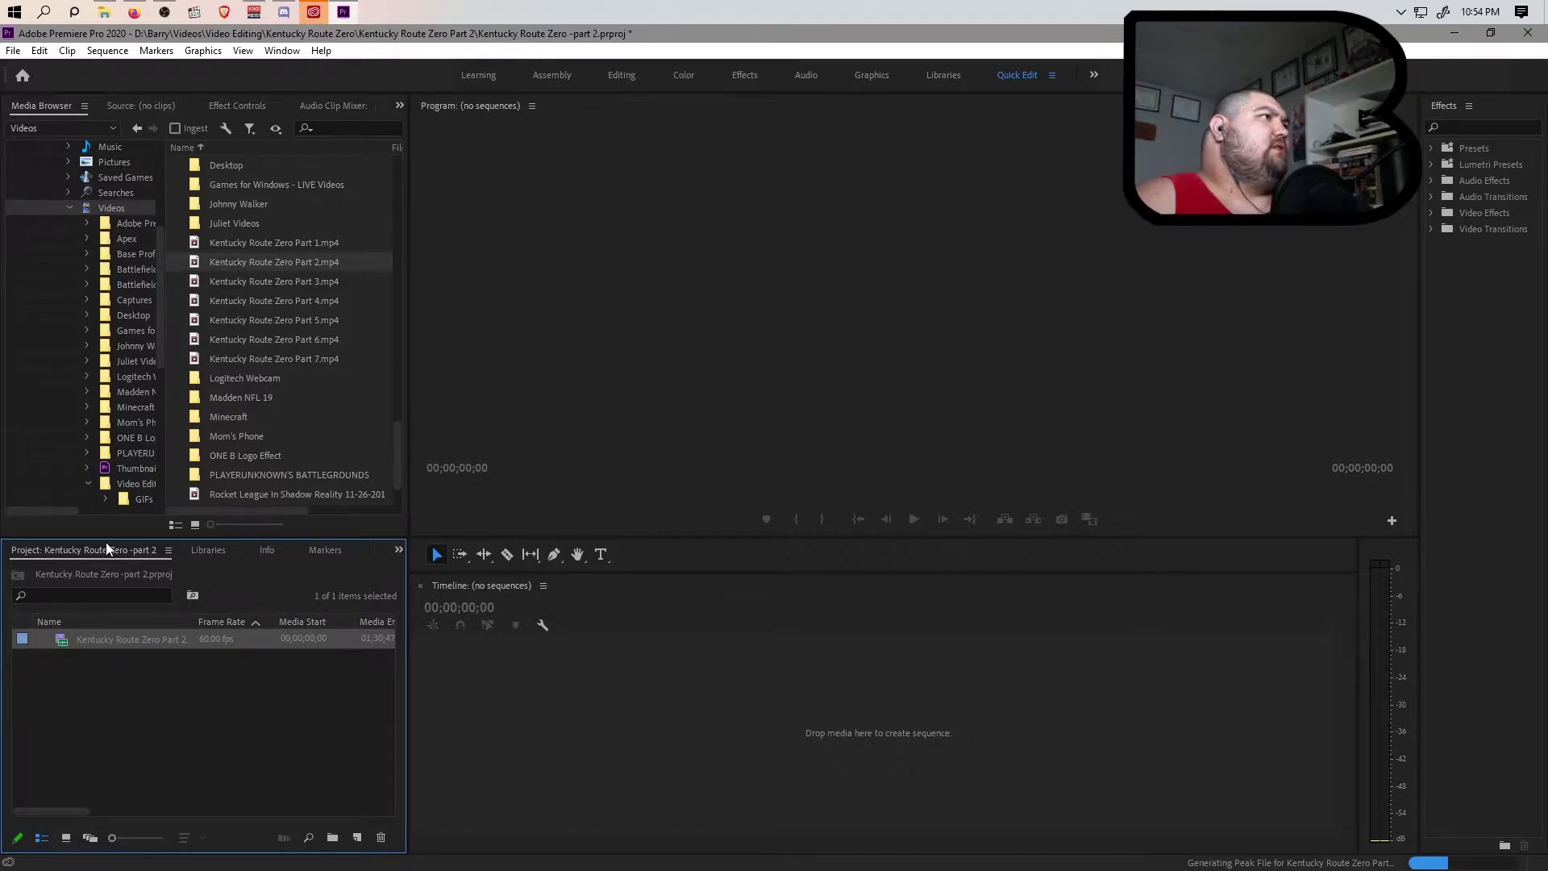
# Step: Import YouTube_Endscreen_v1.mp4 from the YouTube folder under Video Editing, The One B, and dock the Project panel below the Media Browser
pyautogui.moveTo(85, 538); pyautogui.dragTo(32, 107)
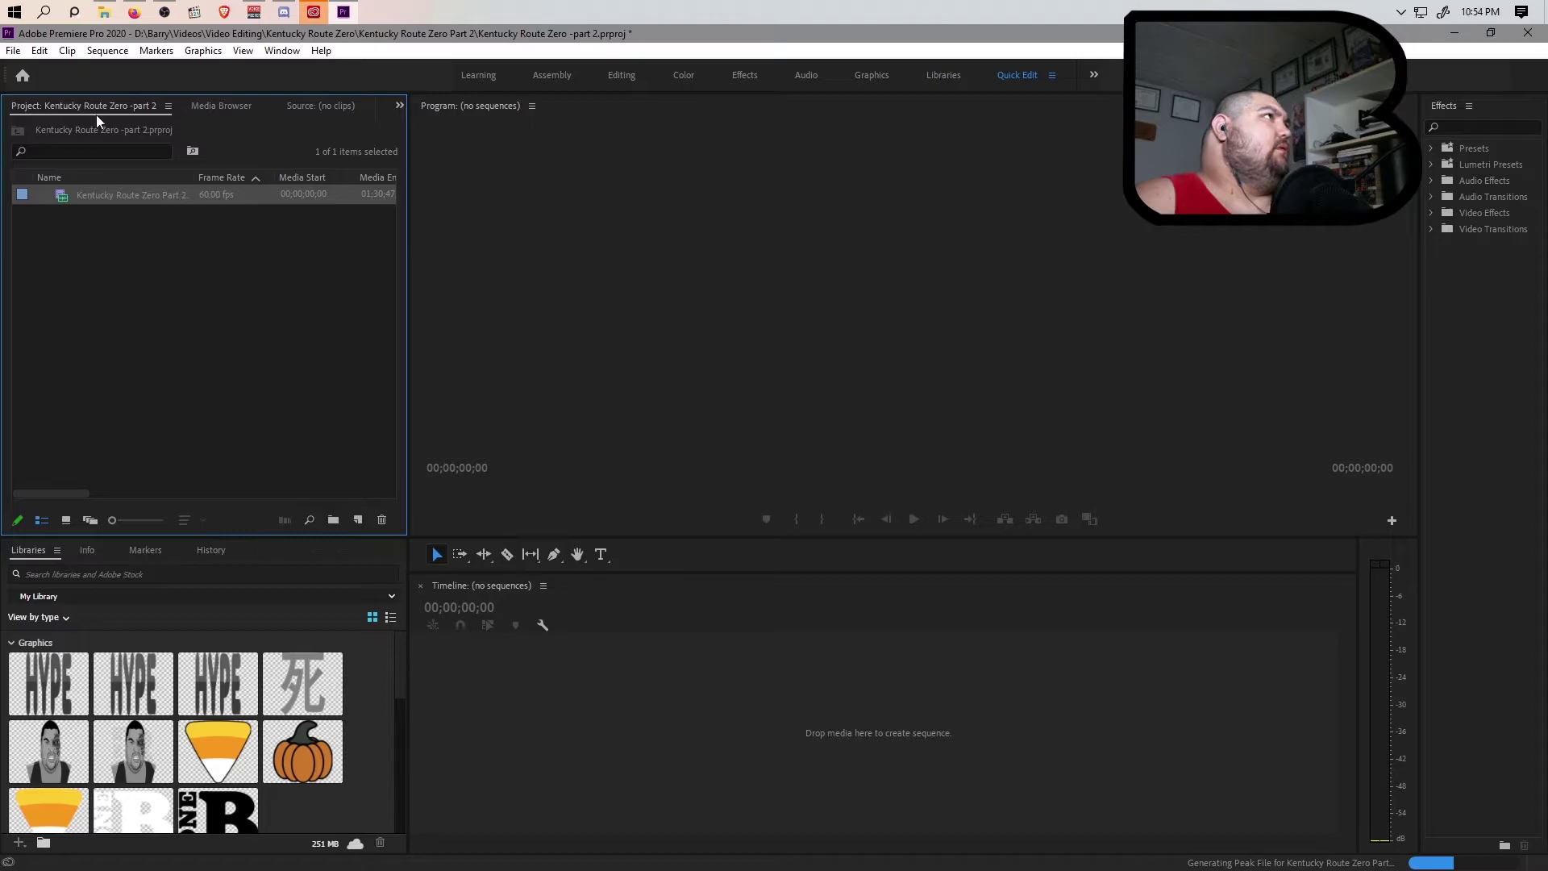
pyautogui.click(213, 104)
pyautogui.scroll(-2, 250, 318)
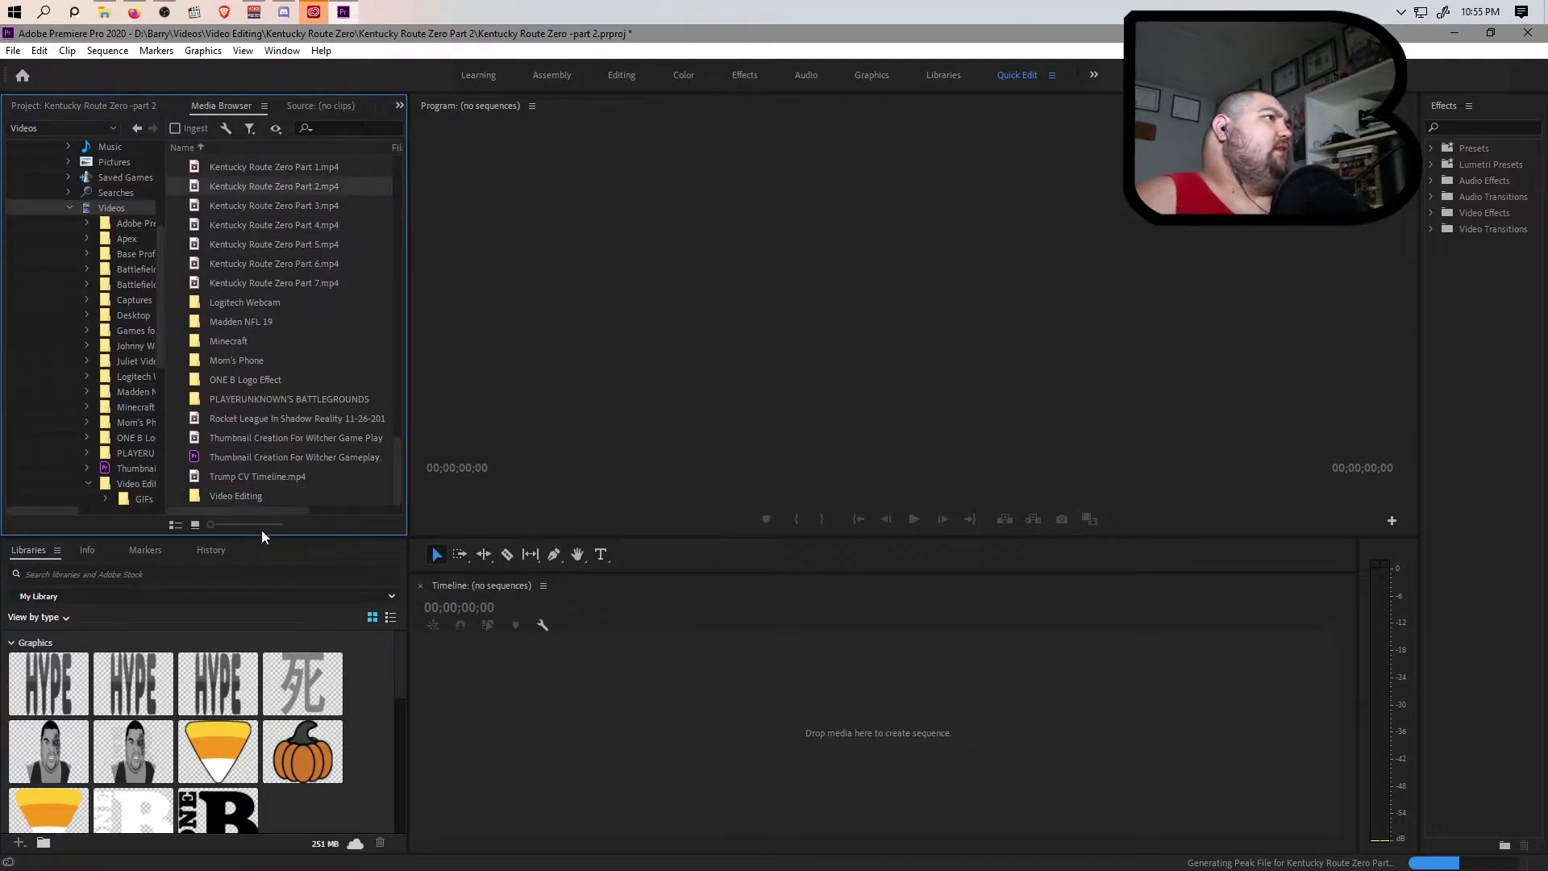
pyautogui.doubleClick(248, 495)
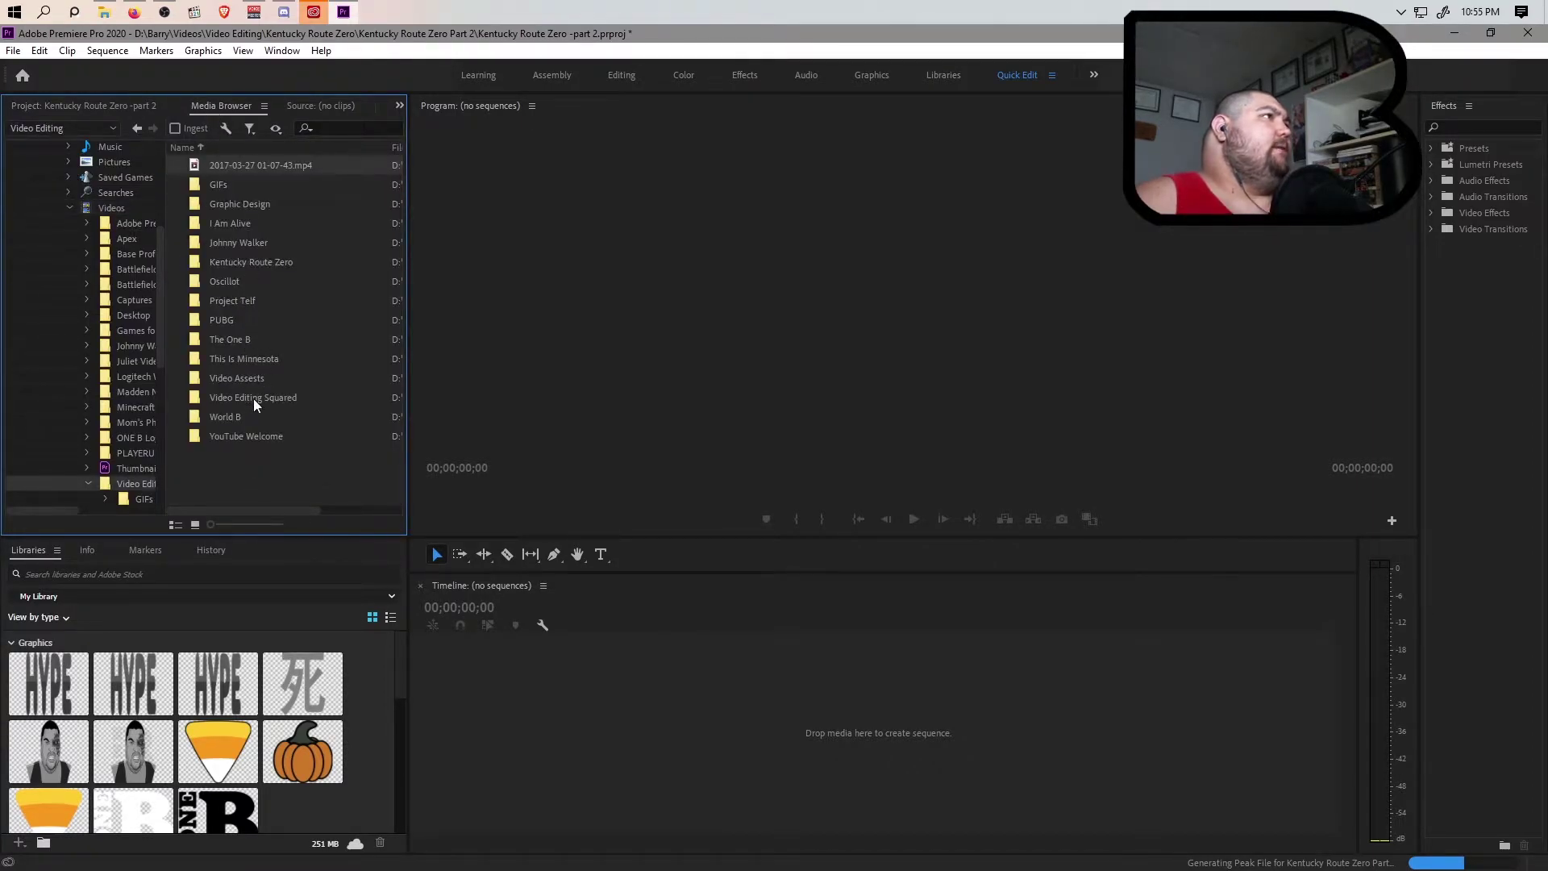
pyautogui.doubleClick(247, 339)
pyautogui.doubleClick(233, 166)
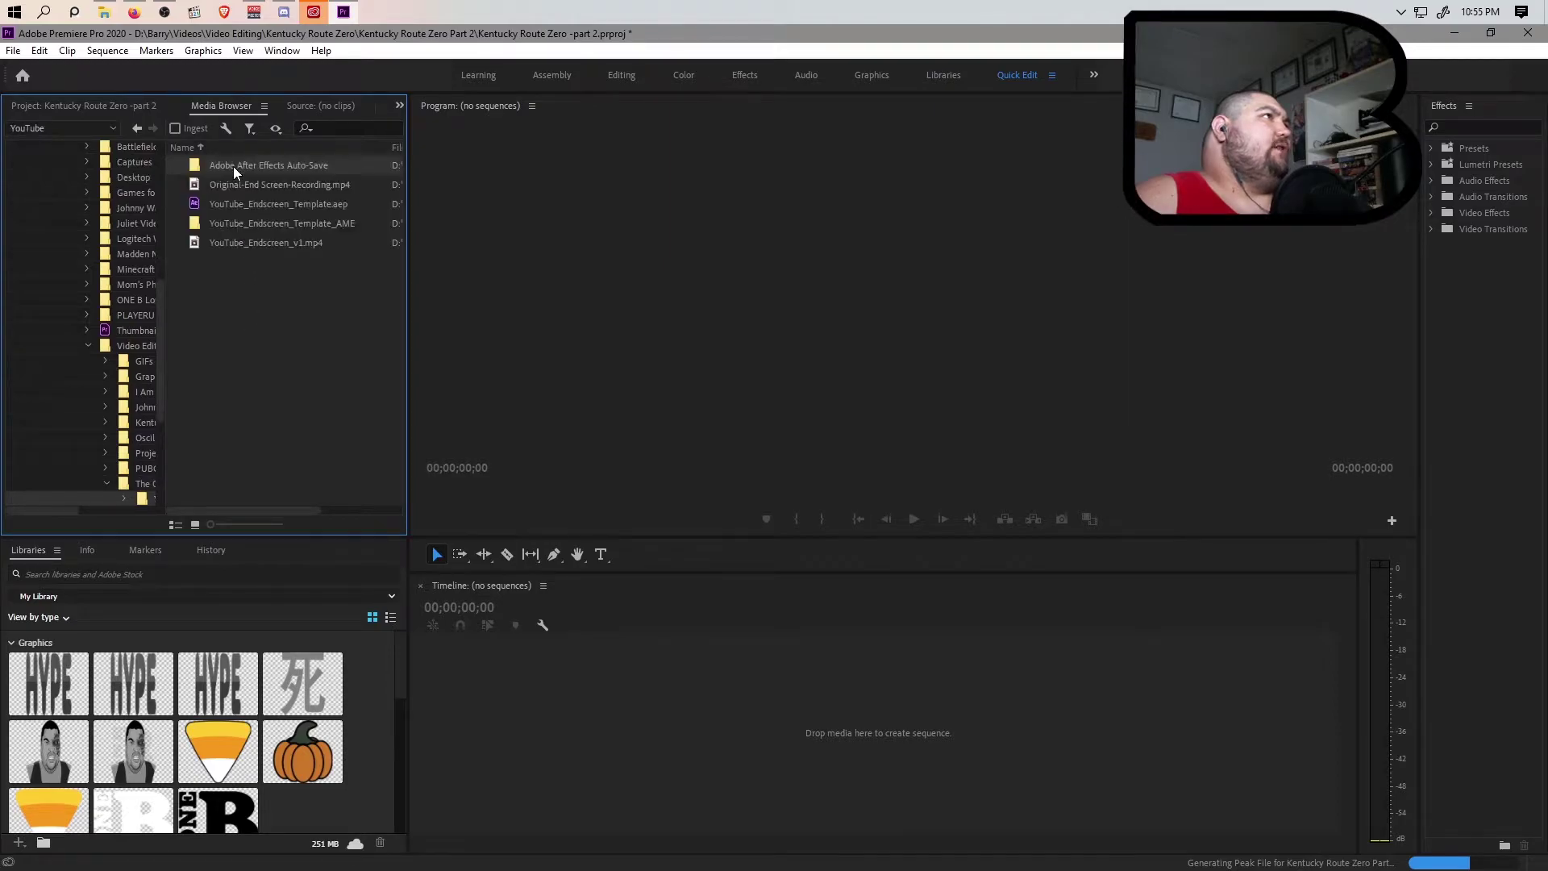
pyautogui.click(256, 245)
pyautogui.moveTo(263, 243); pyautogui.dragTo(125, 276)
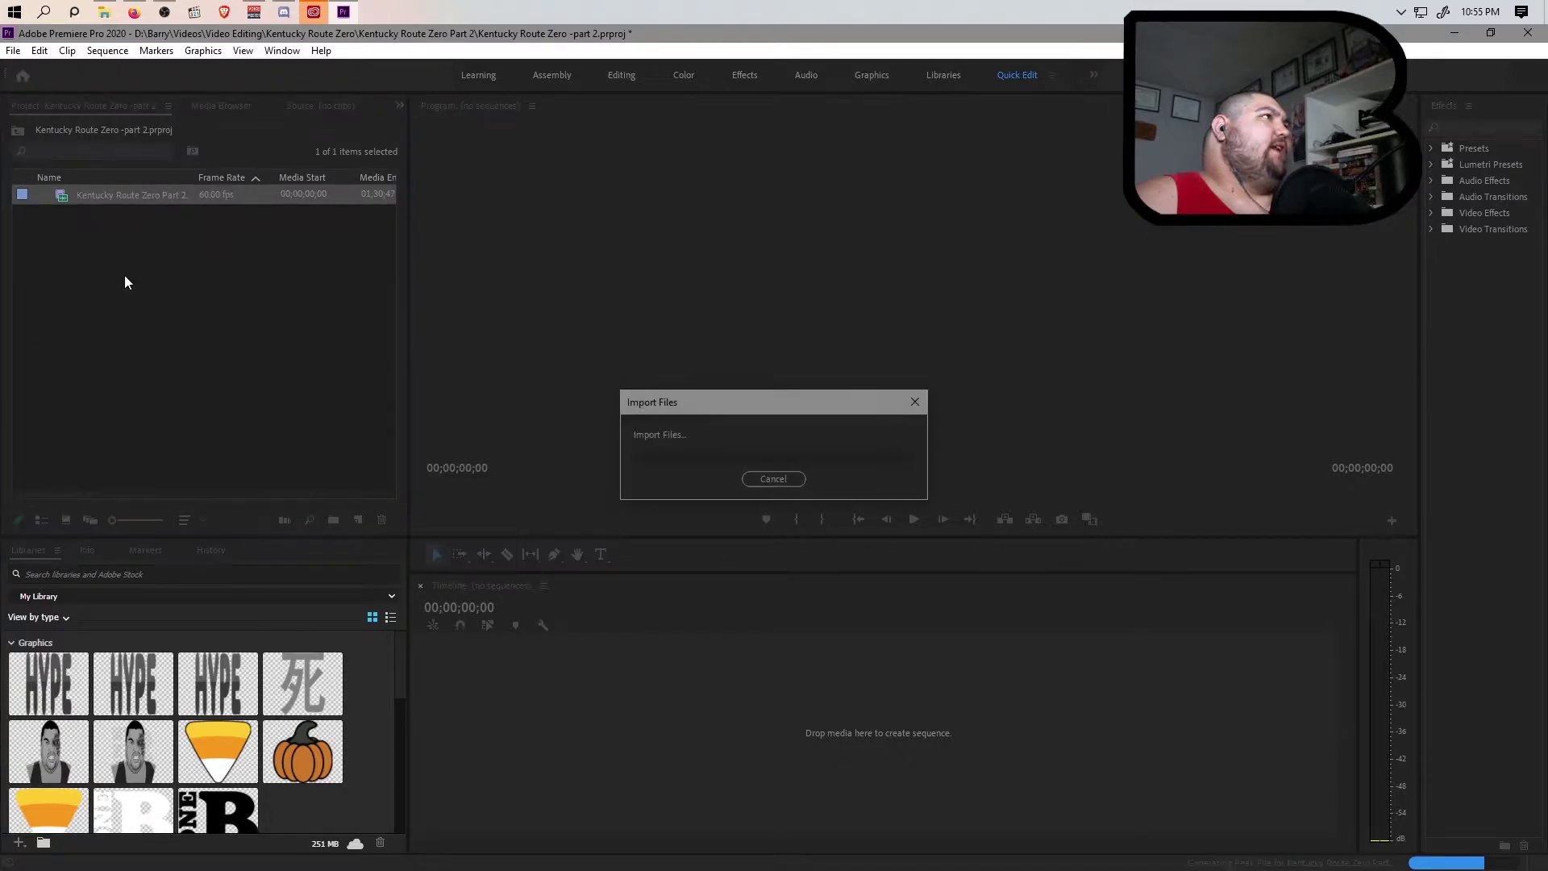
pyautogui.moveTo(81, 106); pyautogui.dragTo(124, 570)
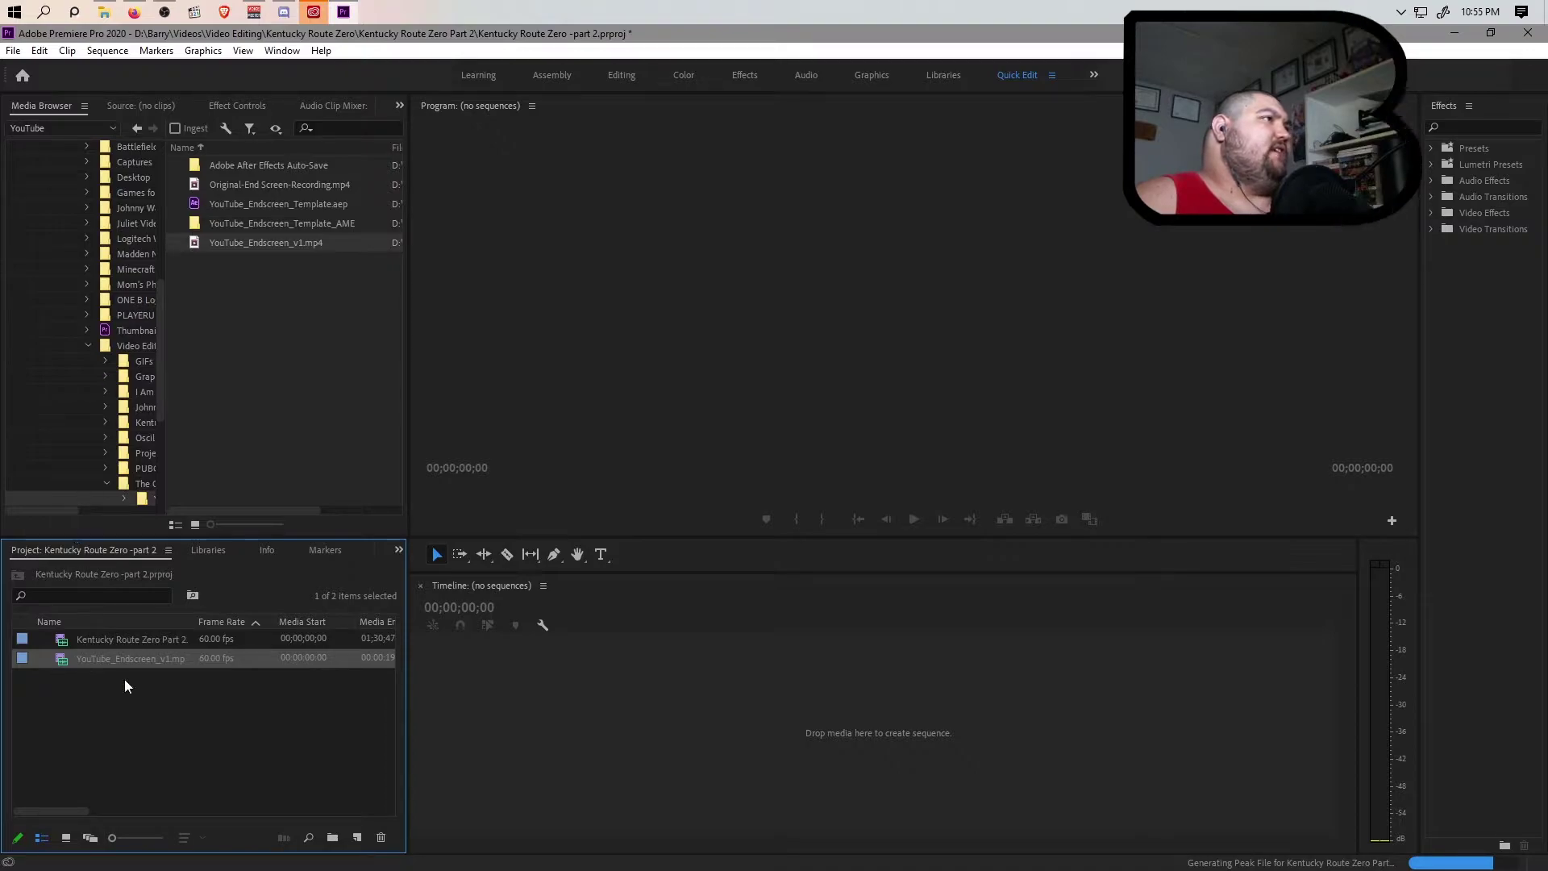
# Step: Create a sequence from the Kentucky Route Zero Part 2 clip and delete all its empty video and audio tracks
pyautogui.moveTo(153, 642); pyautogui.dragTo(533, 688)
pyautogui.rightClick(575, 707)
pyautogui.click(677, 621)
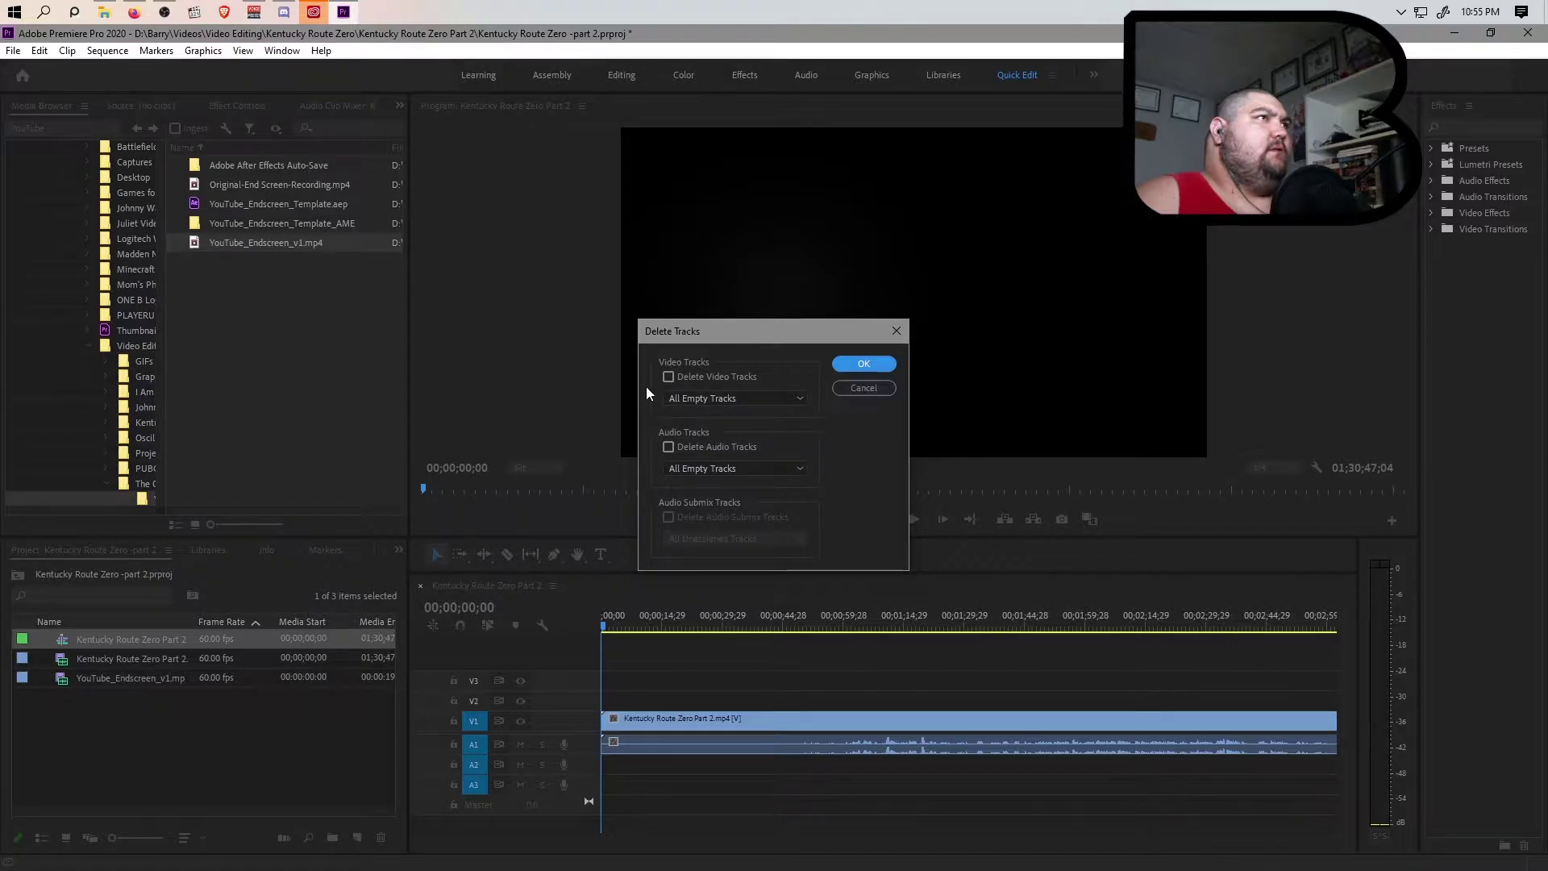
pyautogui.click(669, 377)
pyautogui.click(668, 448)
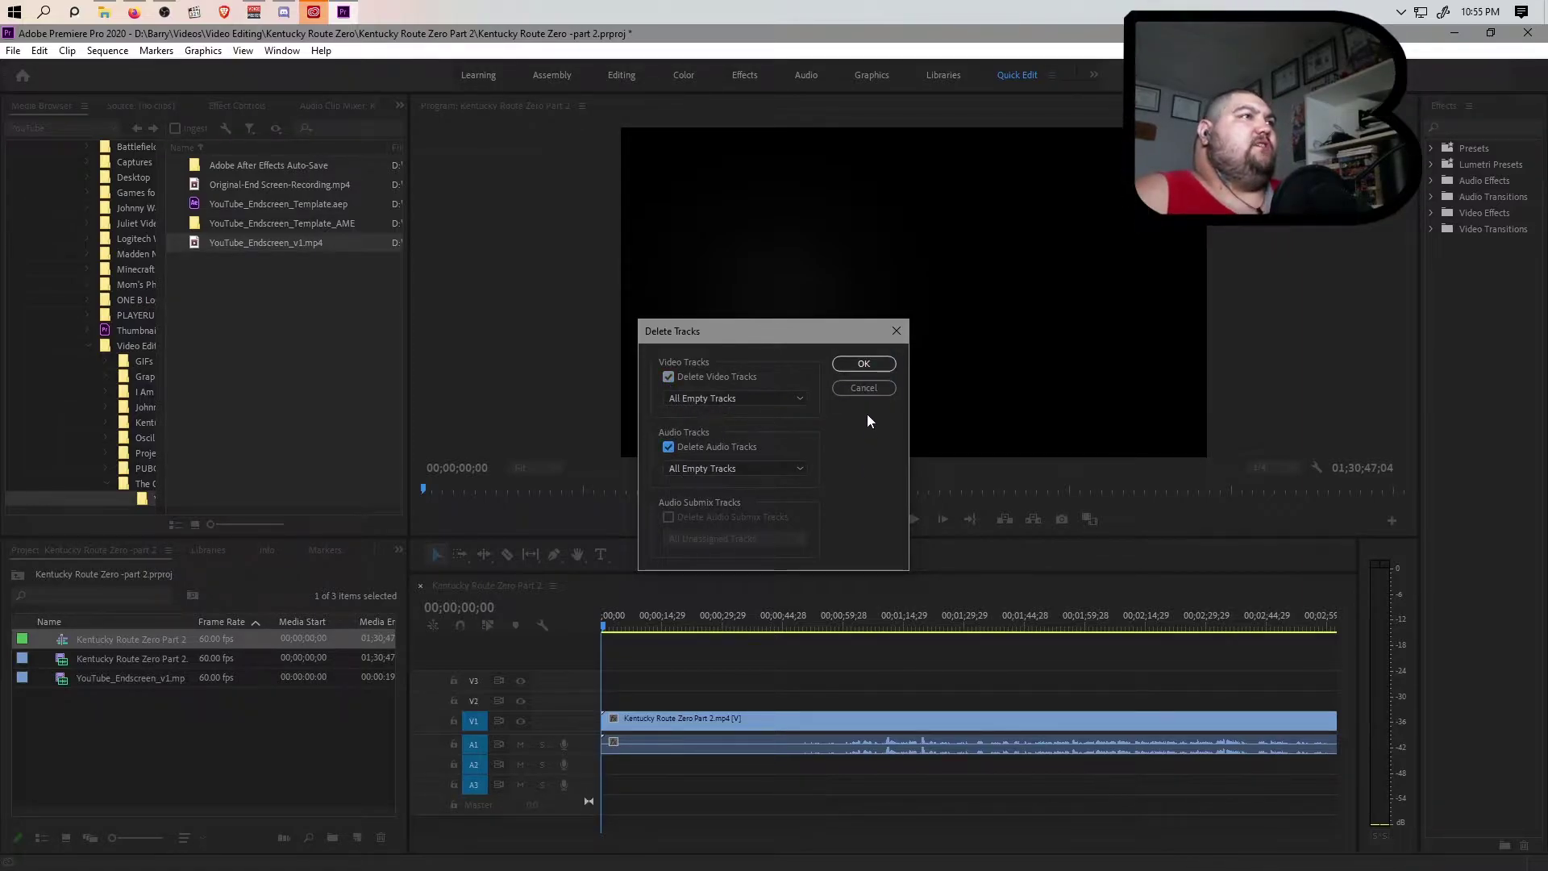
pyautogui.click(858, 370)
# Step: Set the volume level of the Kentucky Route Zero Part 2 clip to 15 dB
pyautogui.click(709, 740)
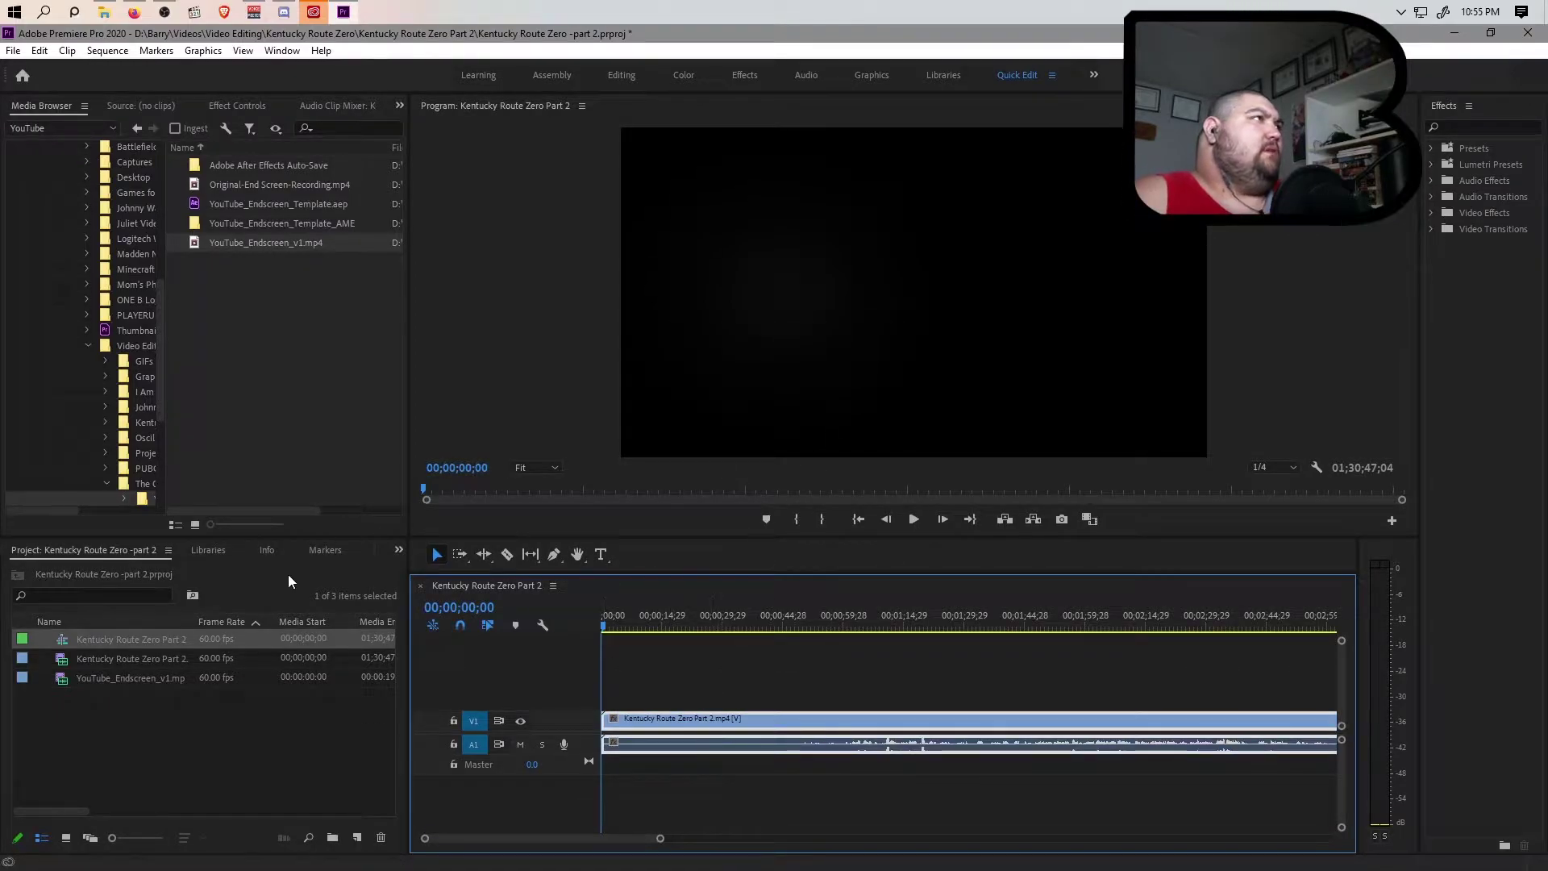
pyautogui.click(237, 105)
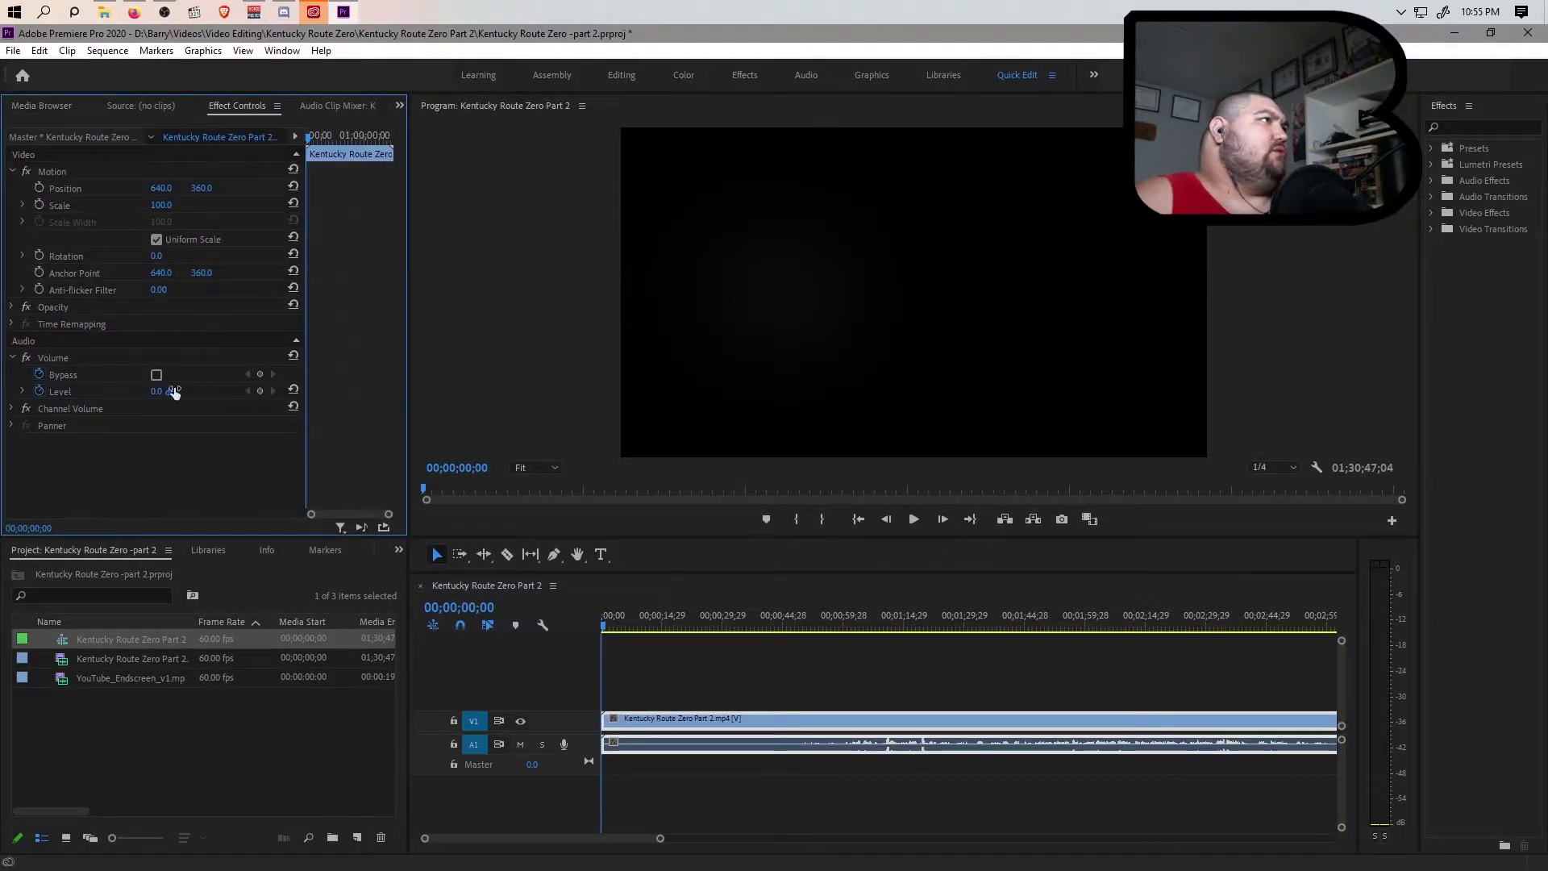
pyautogui.write('15')
pyautogui.press('Return')
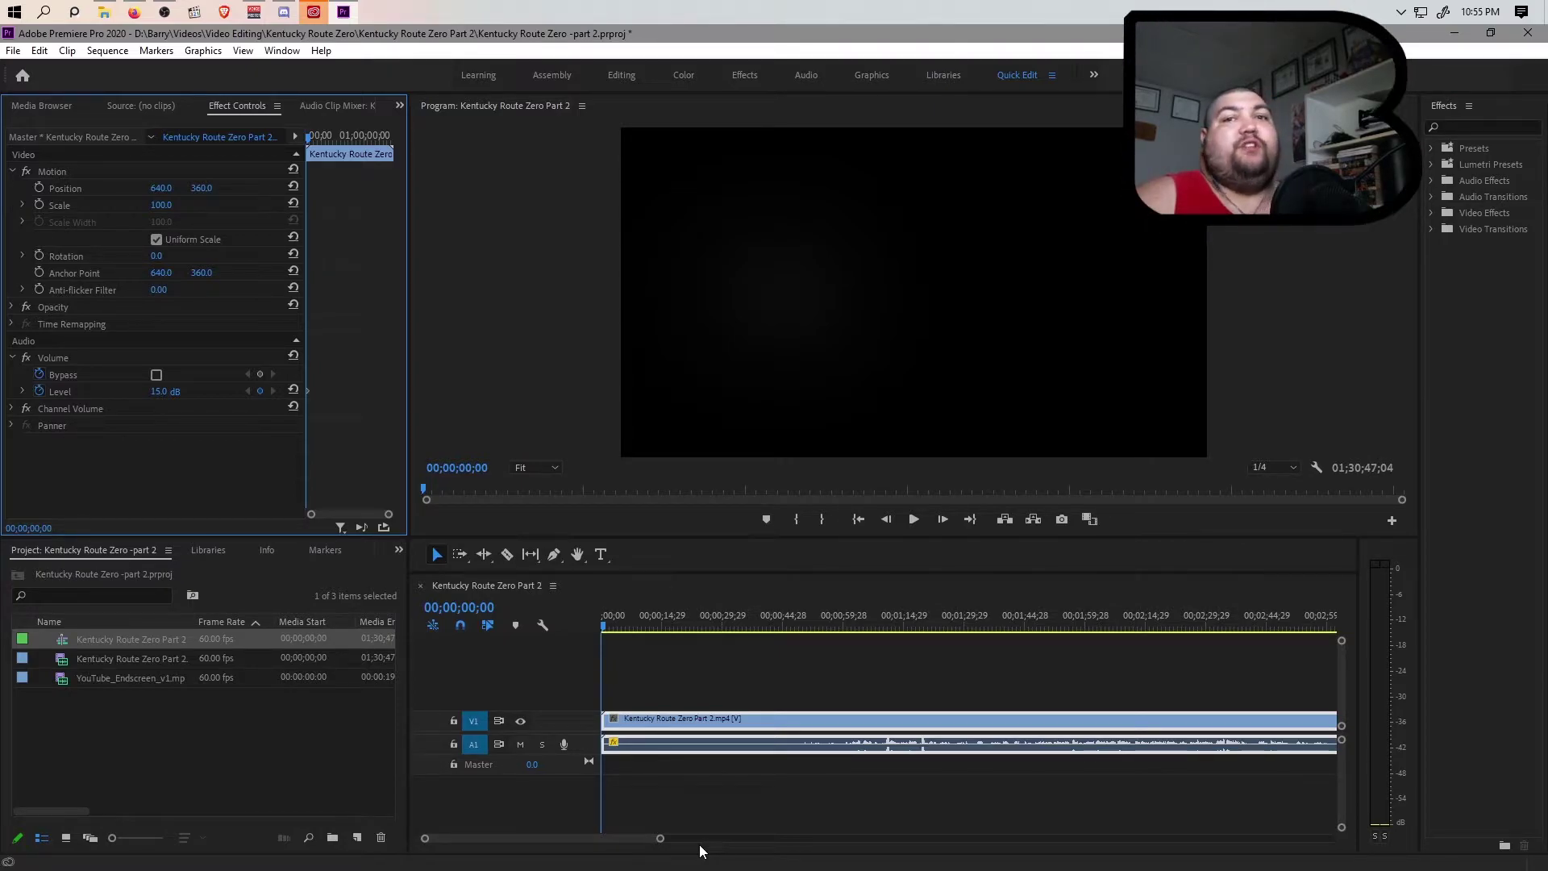
# Step: Split the clip at 00;01;09;29, just before the game title appears, and ripple delete the portion before the cut
pyautogui.click(864, 619)
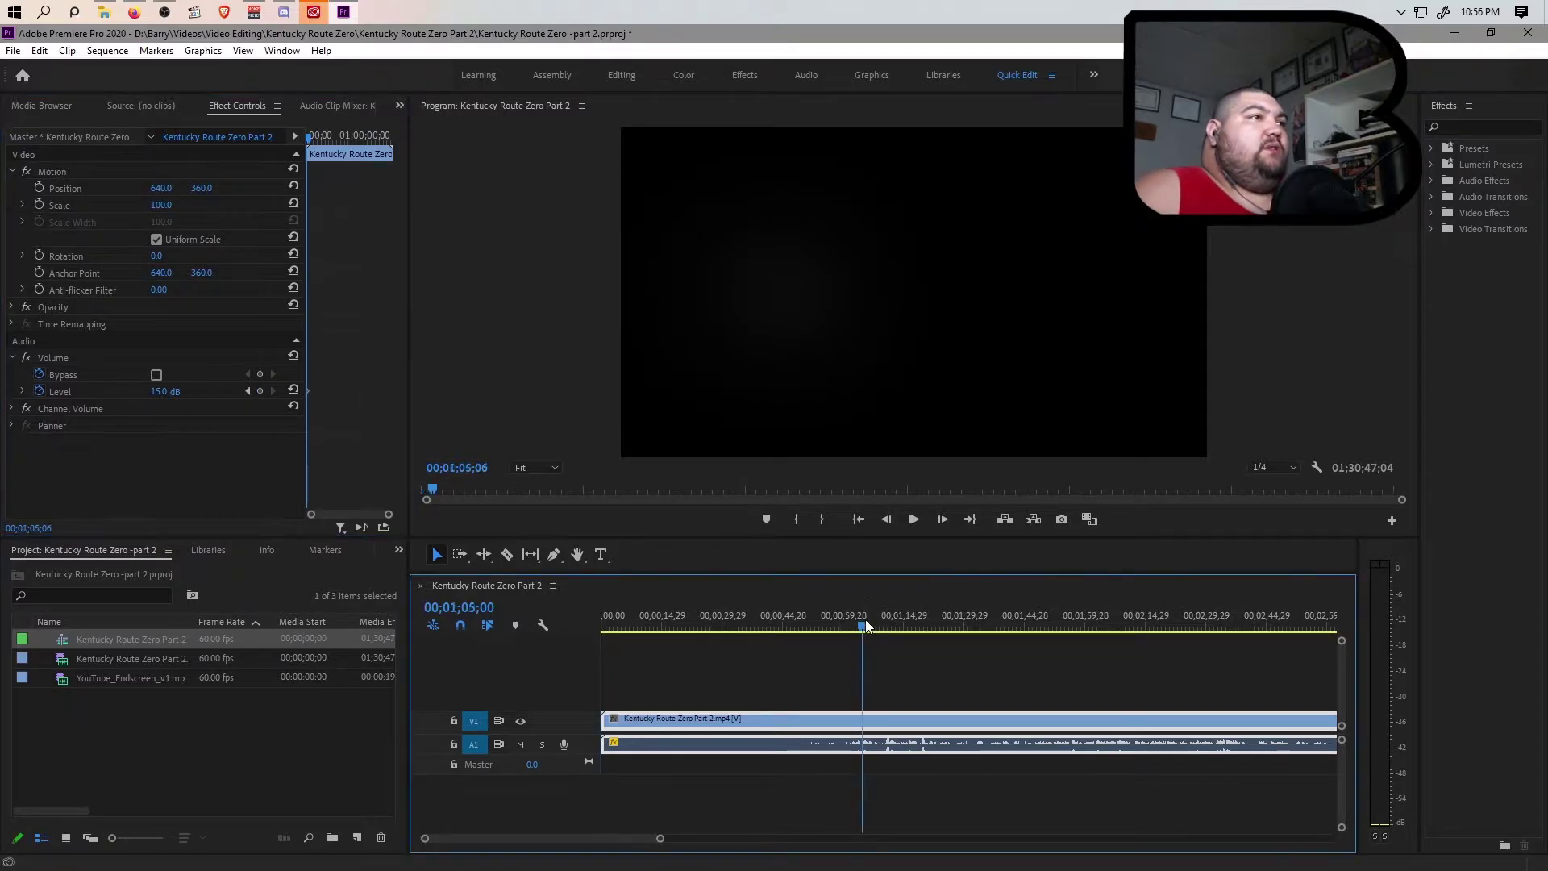
pyautogui.moveTo(864, 624)
pyautogui.mouseDown()
pyautogui.moveTo(806, 631)
pyautogui.moveTo(880, 645)
pyautogui.mouseUp()
pyautogui.press('space')
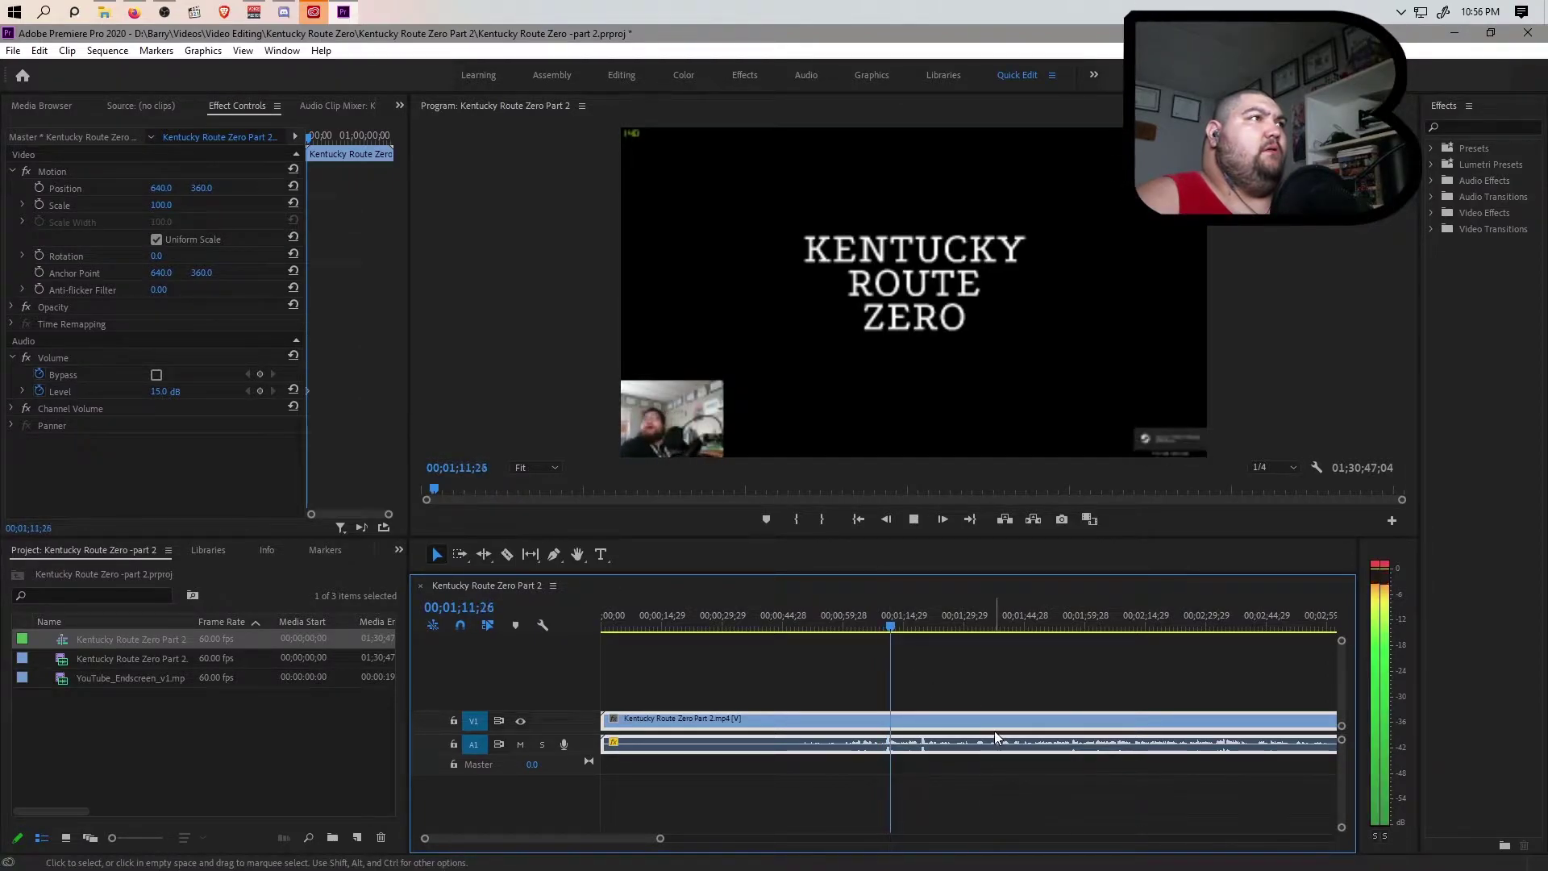
pyautogui.moveTo(887, 628); pyautogui.dragTo(878, 636)
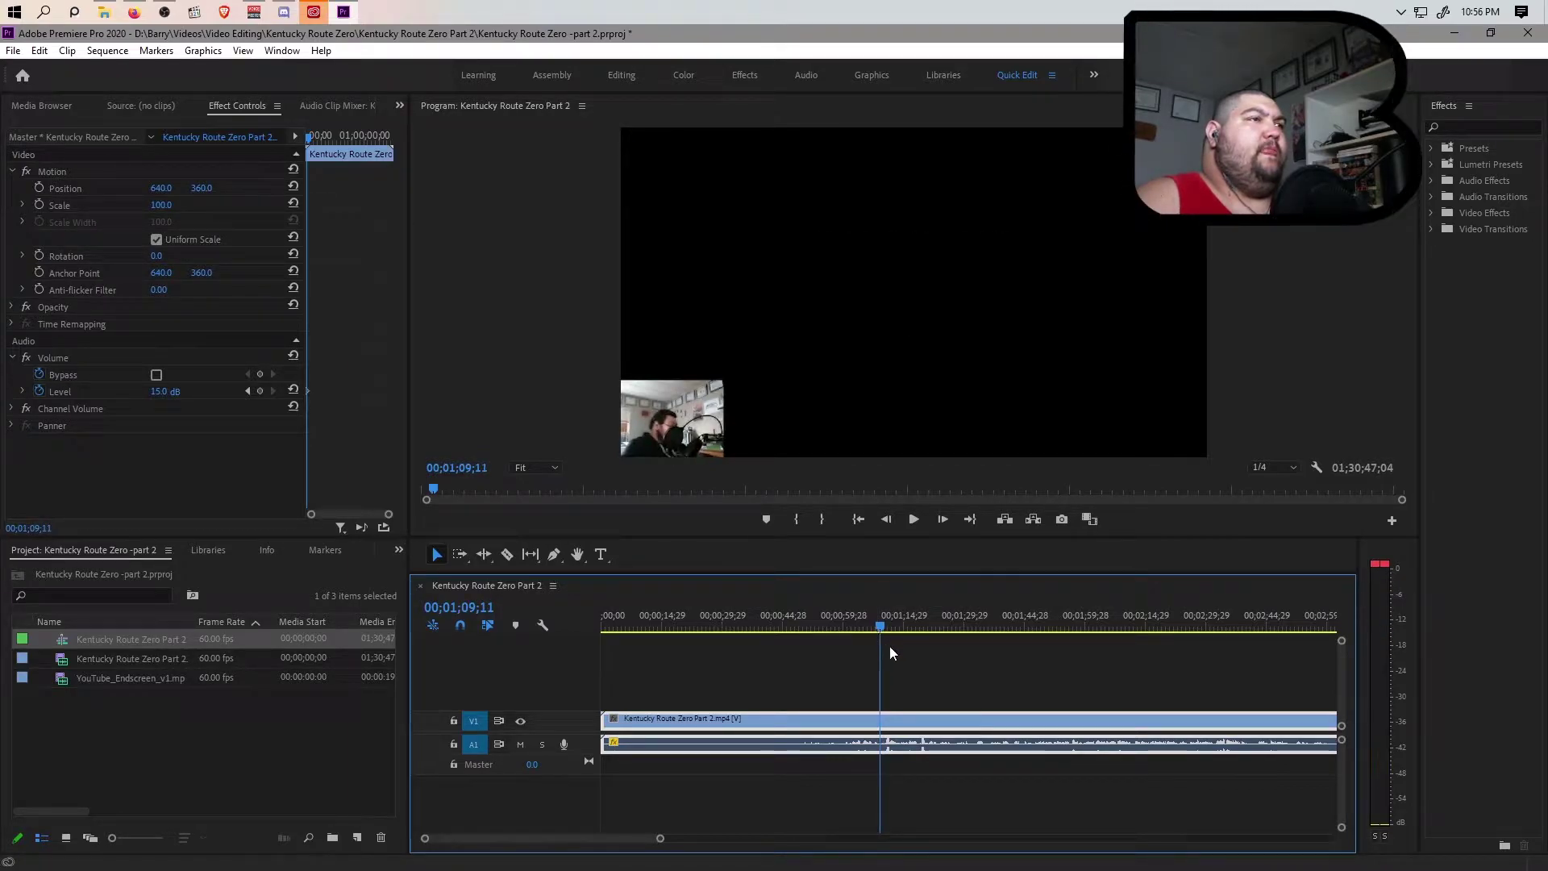
pyautogui.press('space')
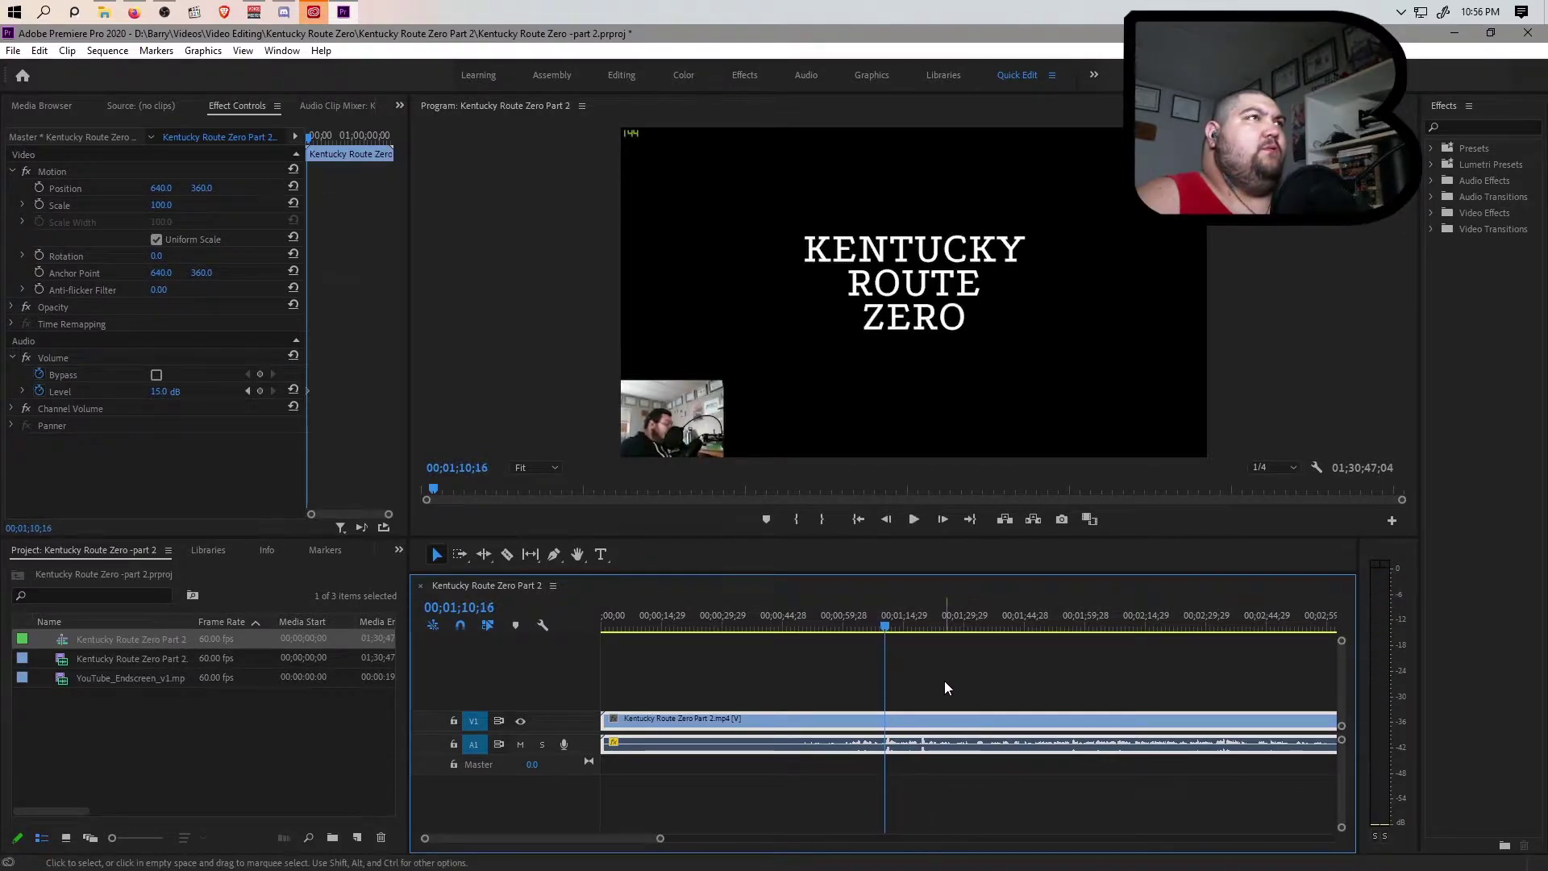
pyautogui.click(886, 634)
pyautogui.click(882, 630)
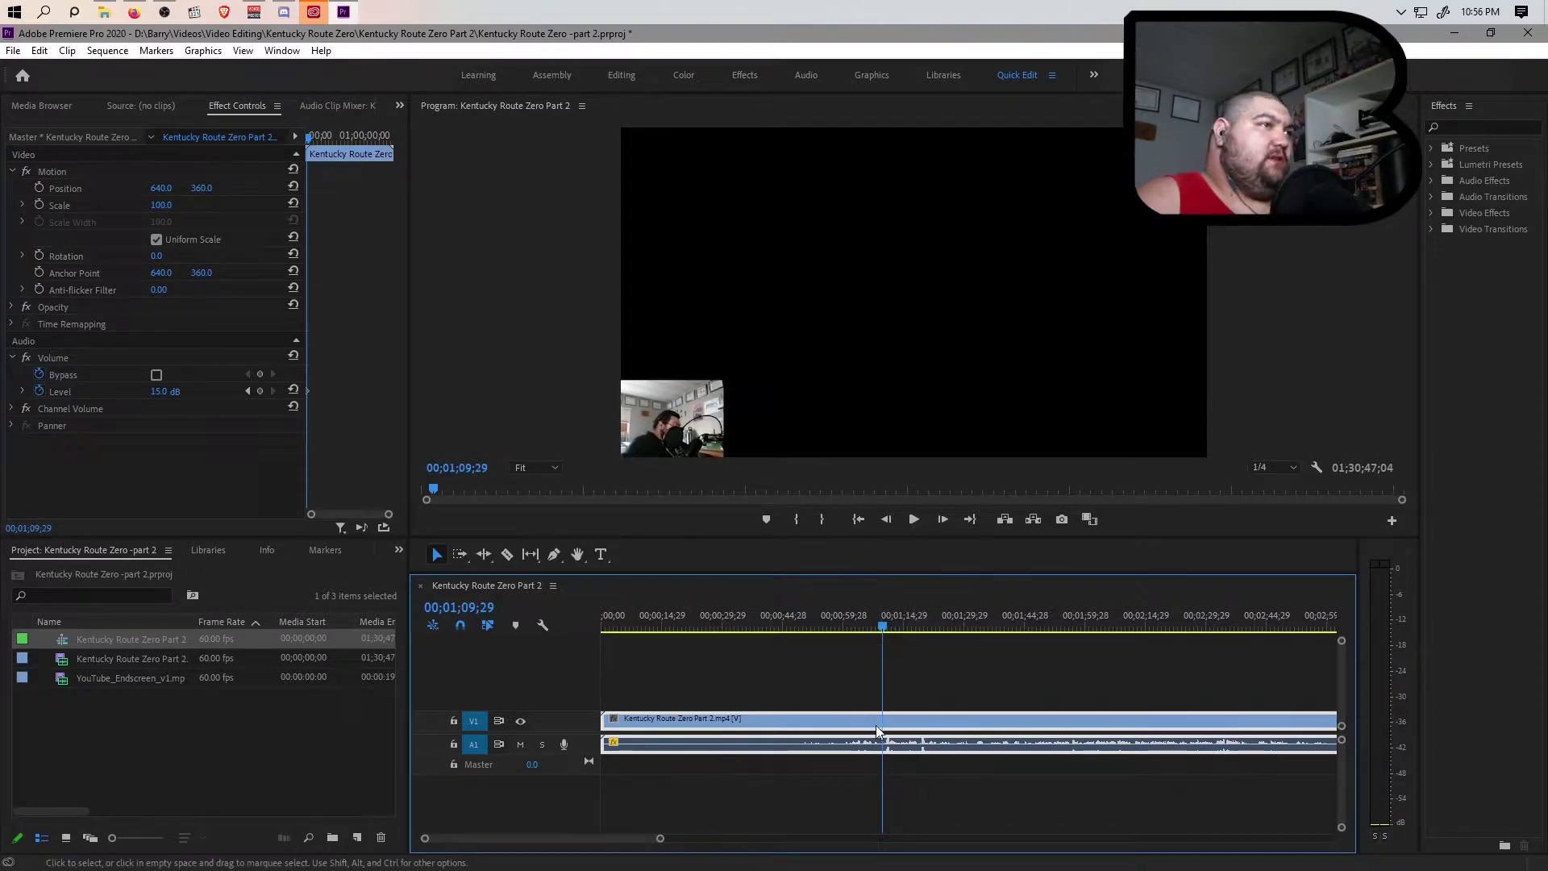
pyautogui.hotkey('ctrl', 'k')
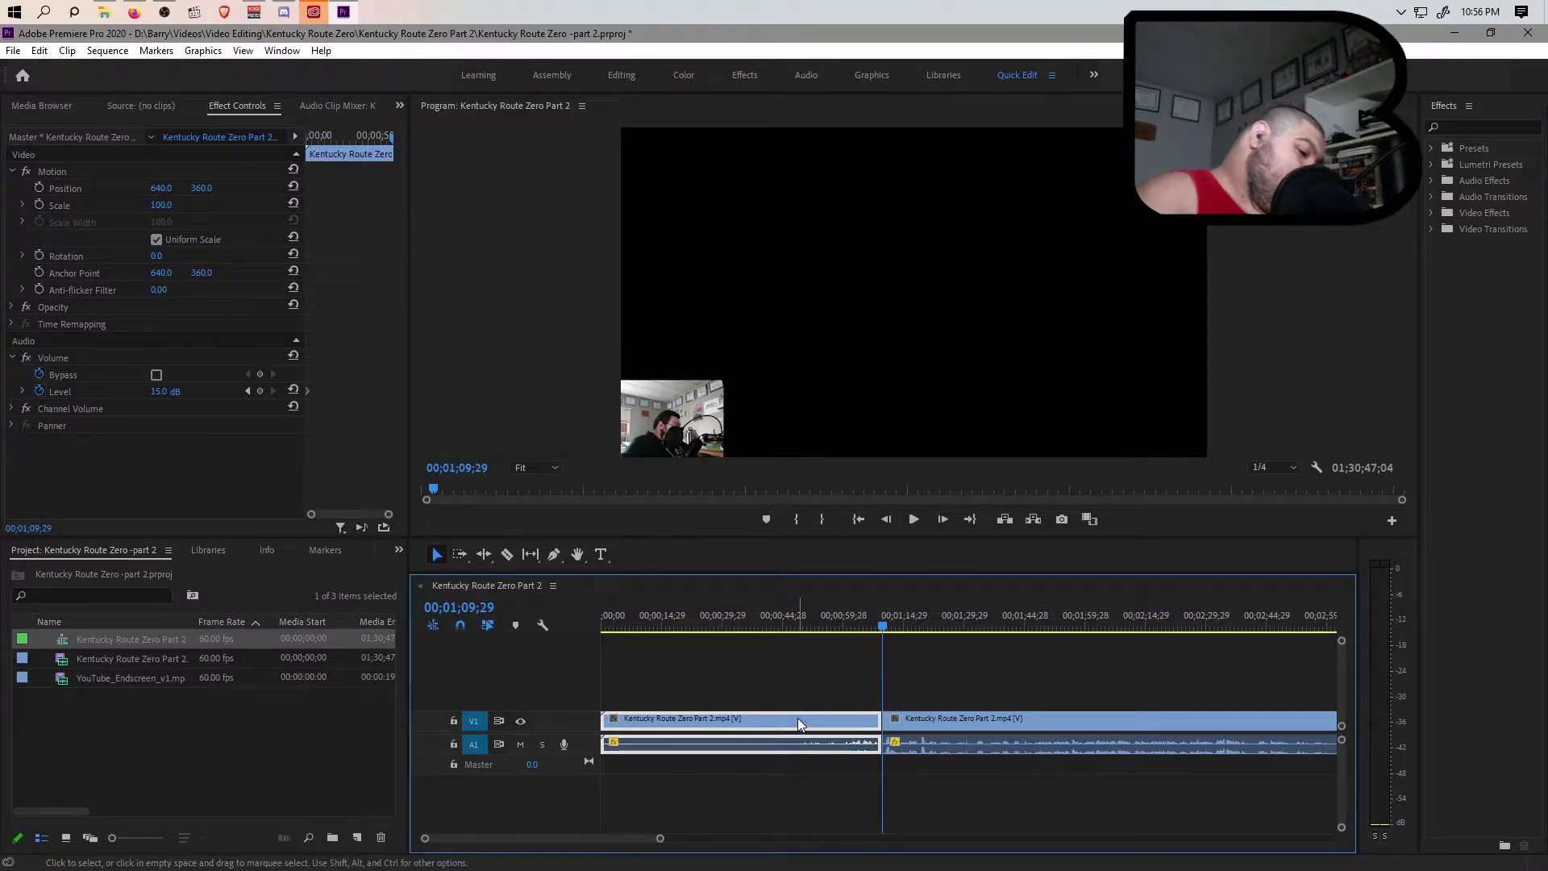
pyautogui.hotkey('shift', 'Delete')
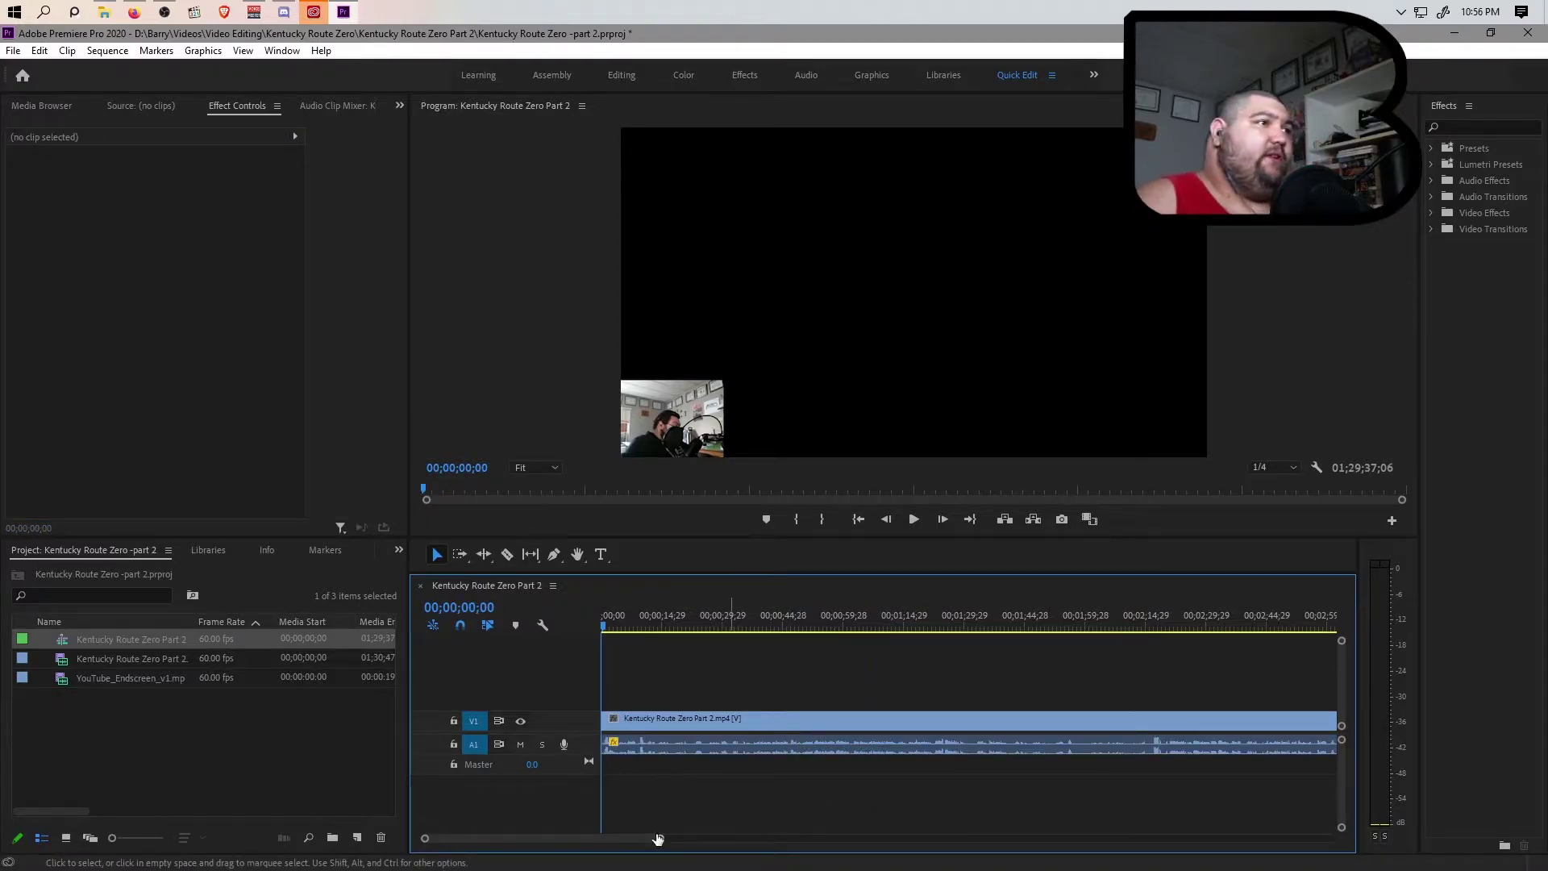
# Step: Review the footage around the BRB screen and the Act II, Scene II title near 00;35;00;00 for where the break starts
pyautogui.moveTo(659, 838); pyautogui.dragTo(1323, 830)
pyautogui.click(868, 626)
pyautogui.moveTo(867, 626); pyautogui.dragTo(865, 629)
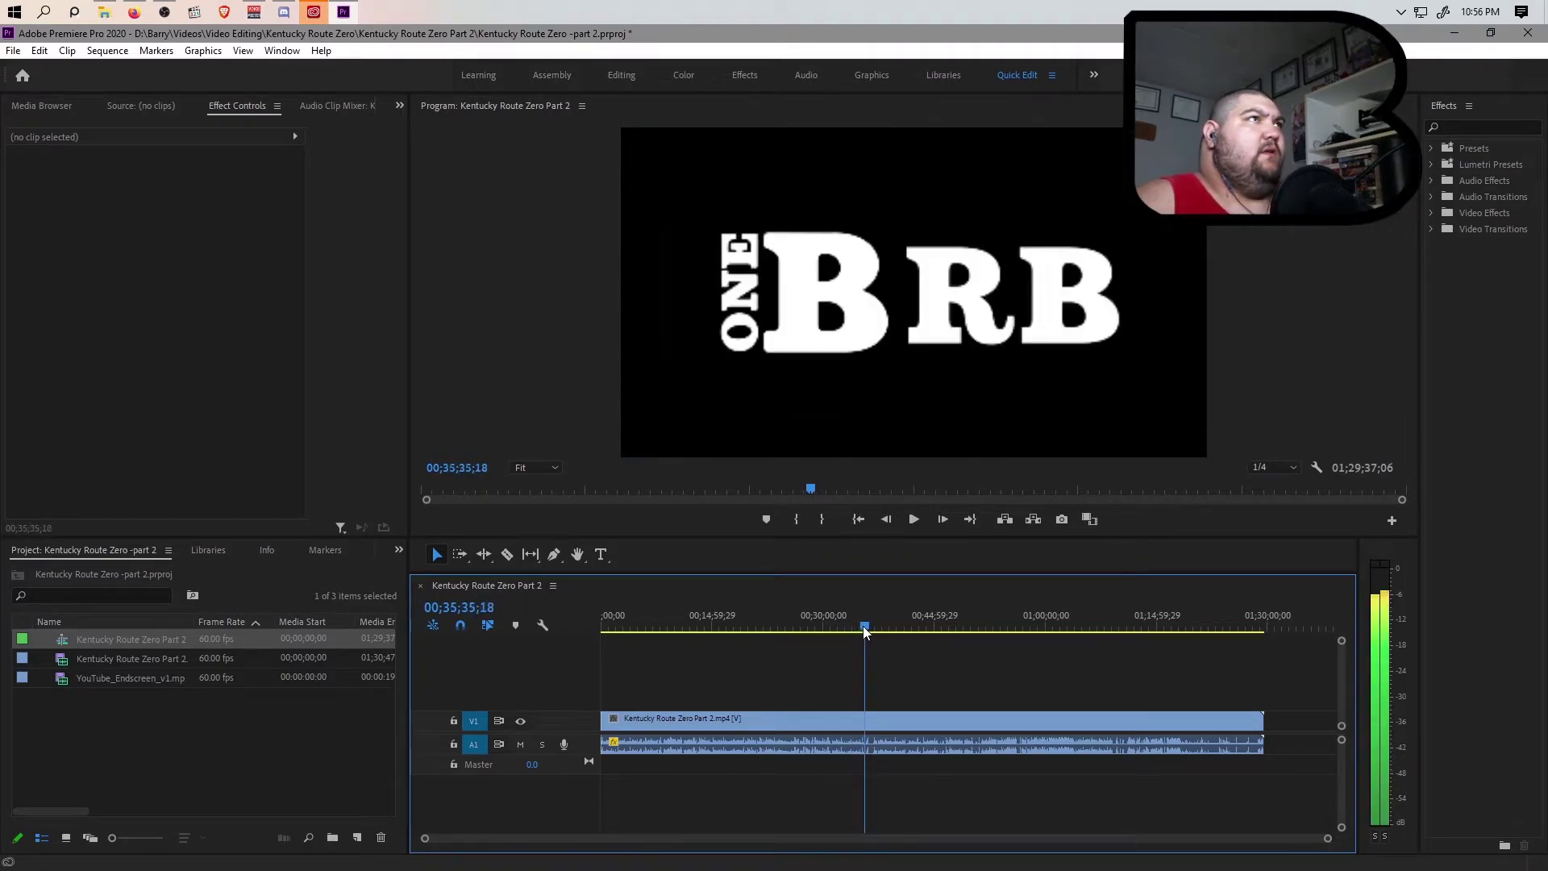
pyautogui.moveTo(1328, 843); pyautogui.dragTo(1041, 838)
pyautogui.click(966, 629)
pyautogui.moveTo(966, 628); pyautogui.dragTo(919, 633)
pyautogui.press('space')
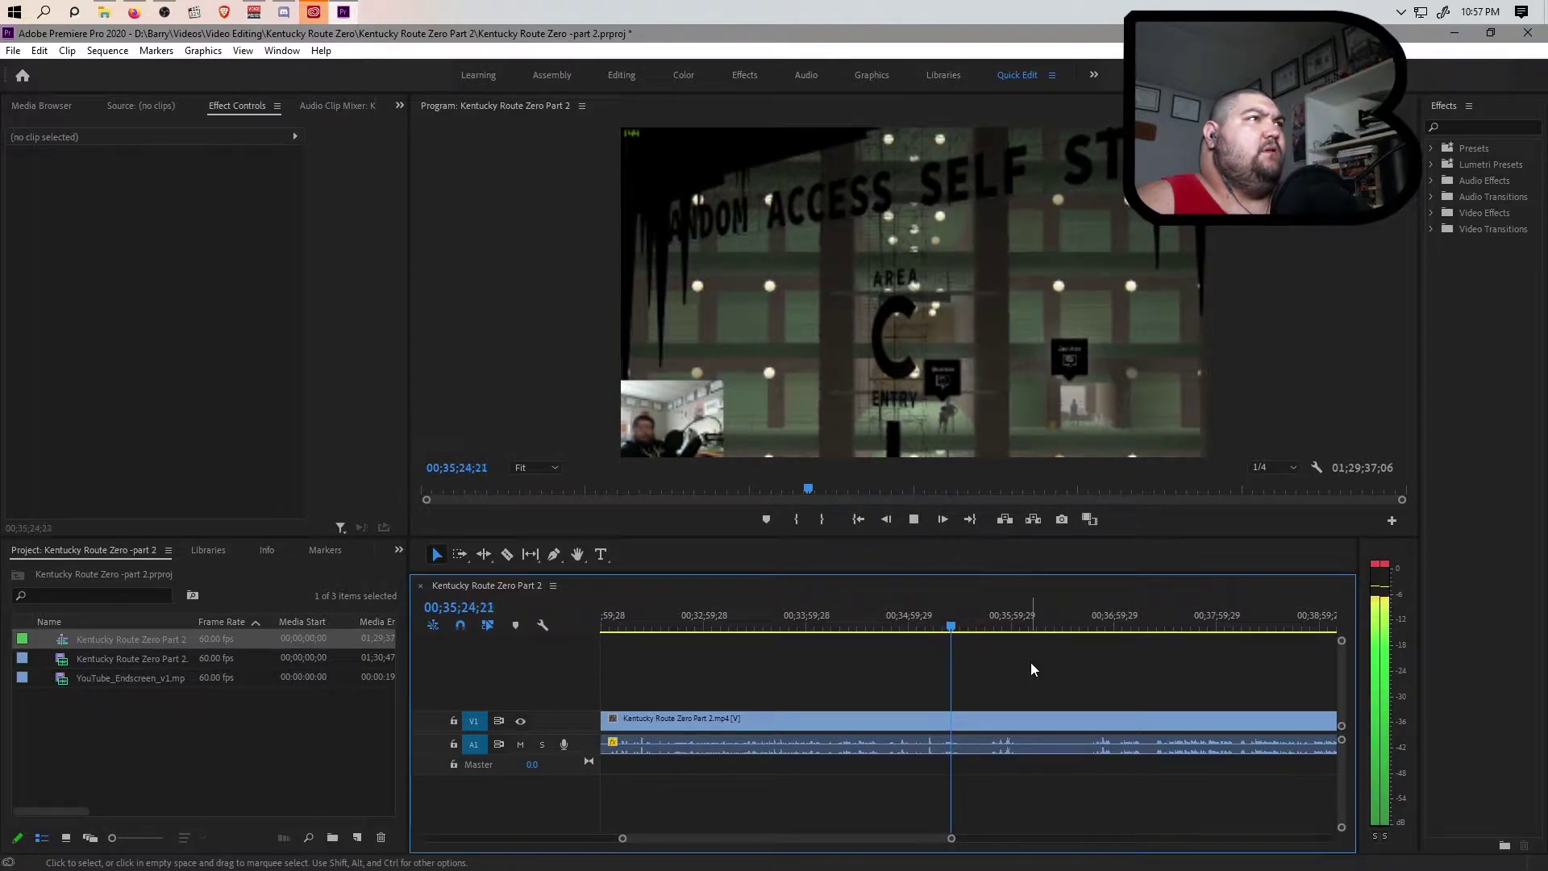
pyautogui.moveTo(954, 636); pyautogui.dragTo(914, 629)
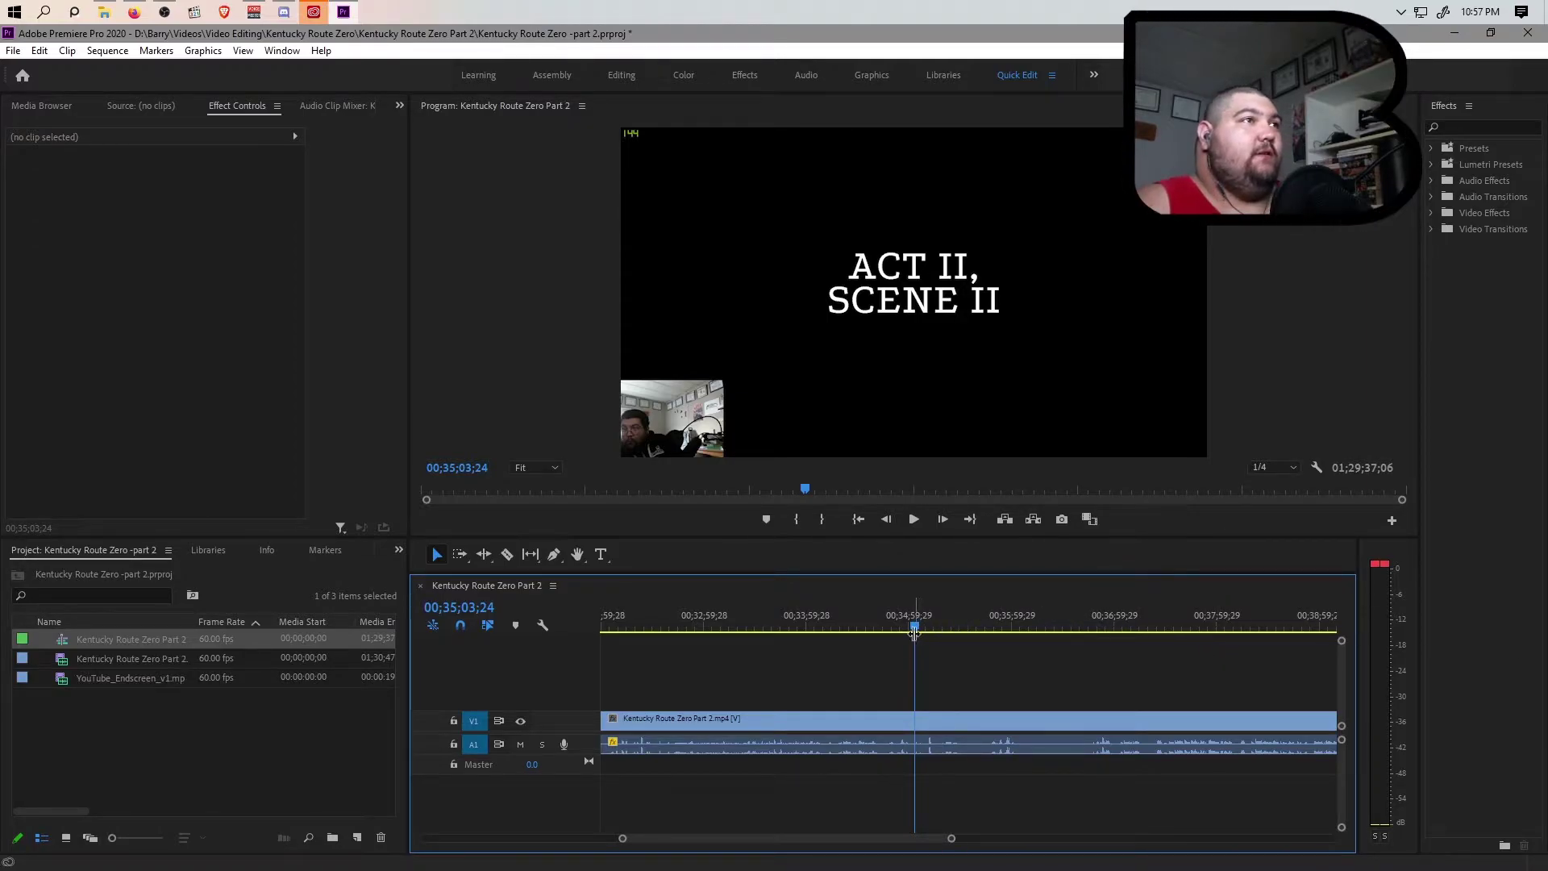
pyautogui.moveTo(915, 626); pyautogui.dragTo(918, 666)
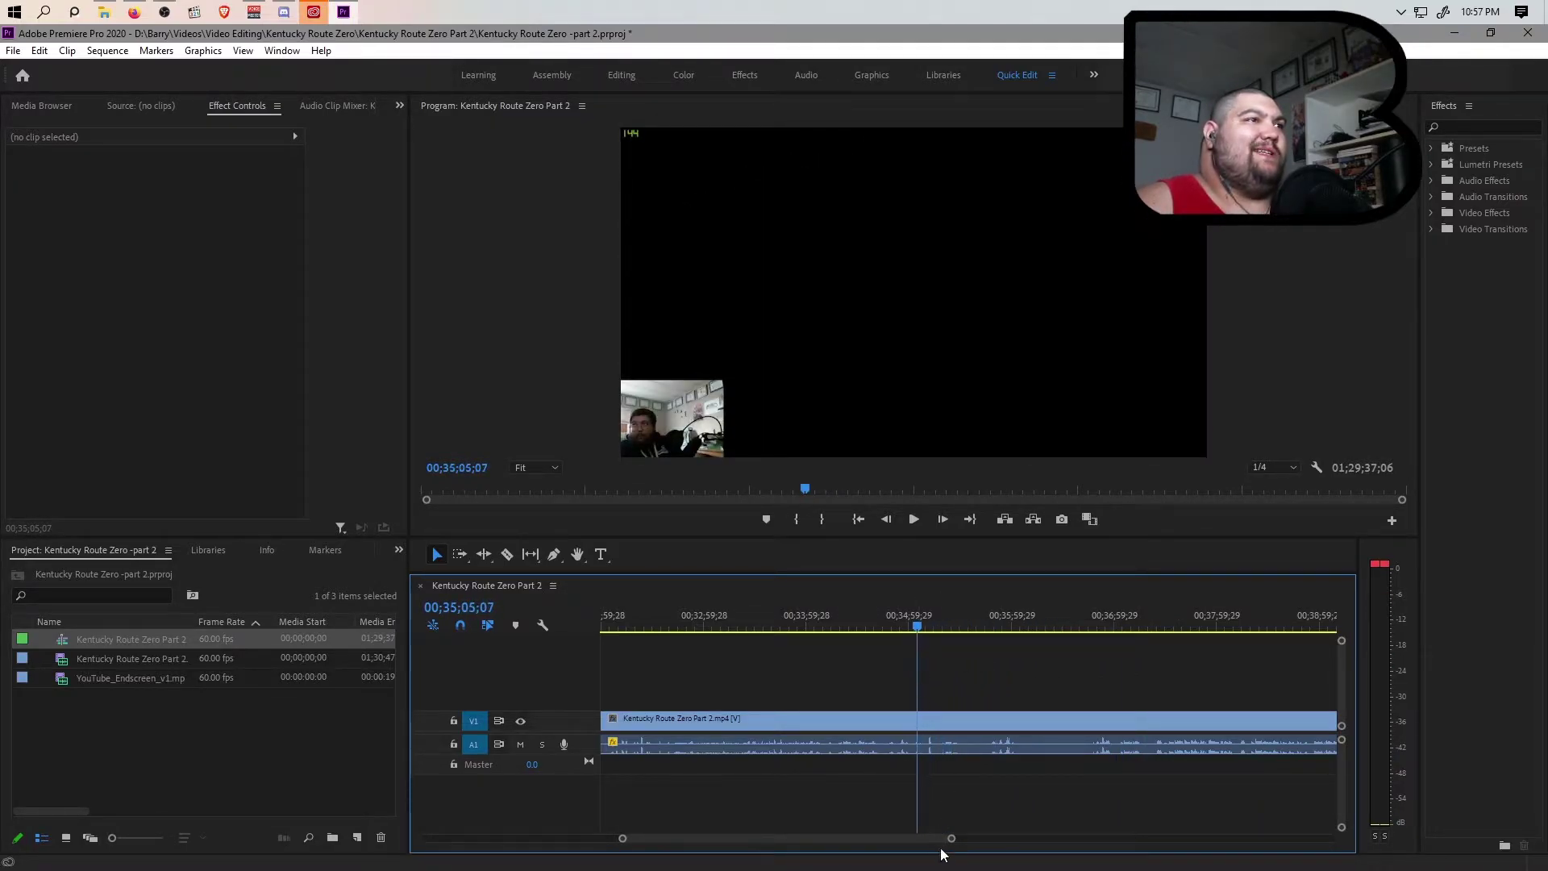
pyautogui.moveTo(950, 841); pyautogui.dragTo(1307, 834)
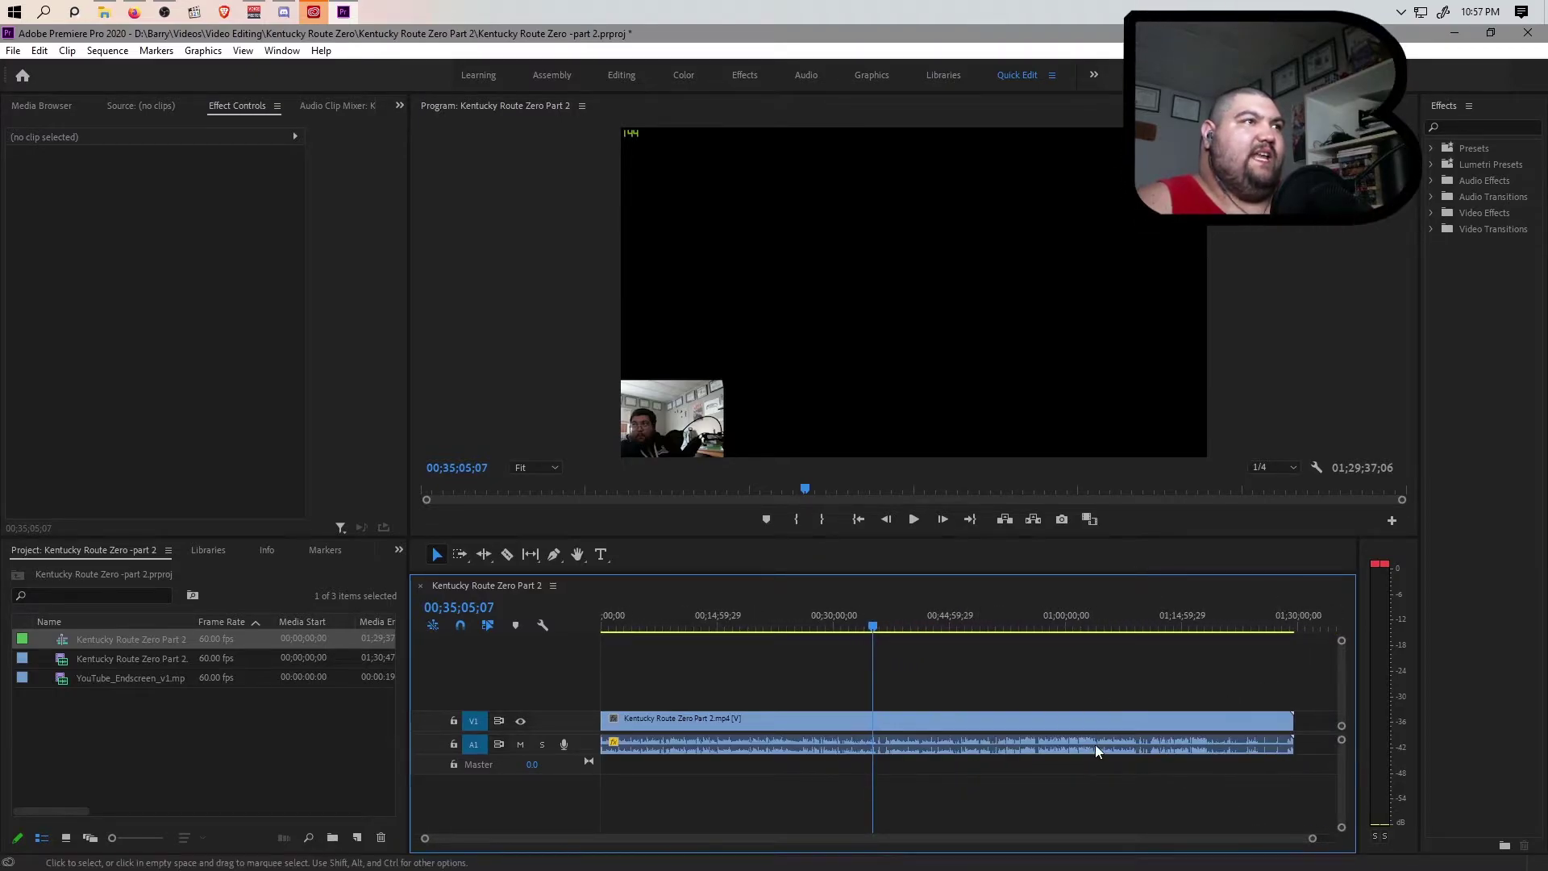
pyautogui.moveTo(1312, 840); pyautogui.dragTo(959, 842)
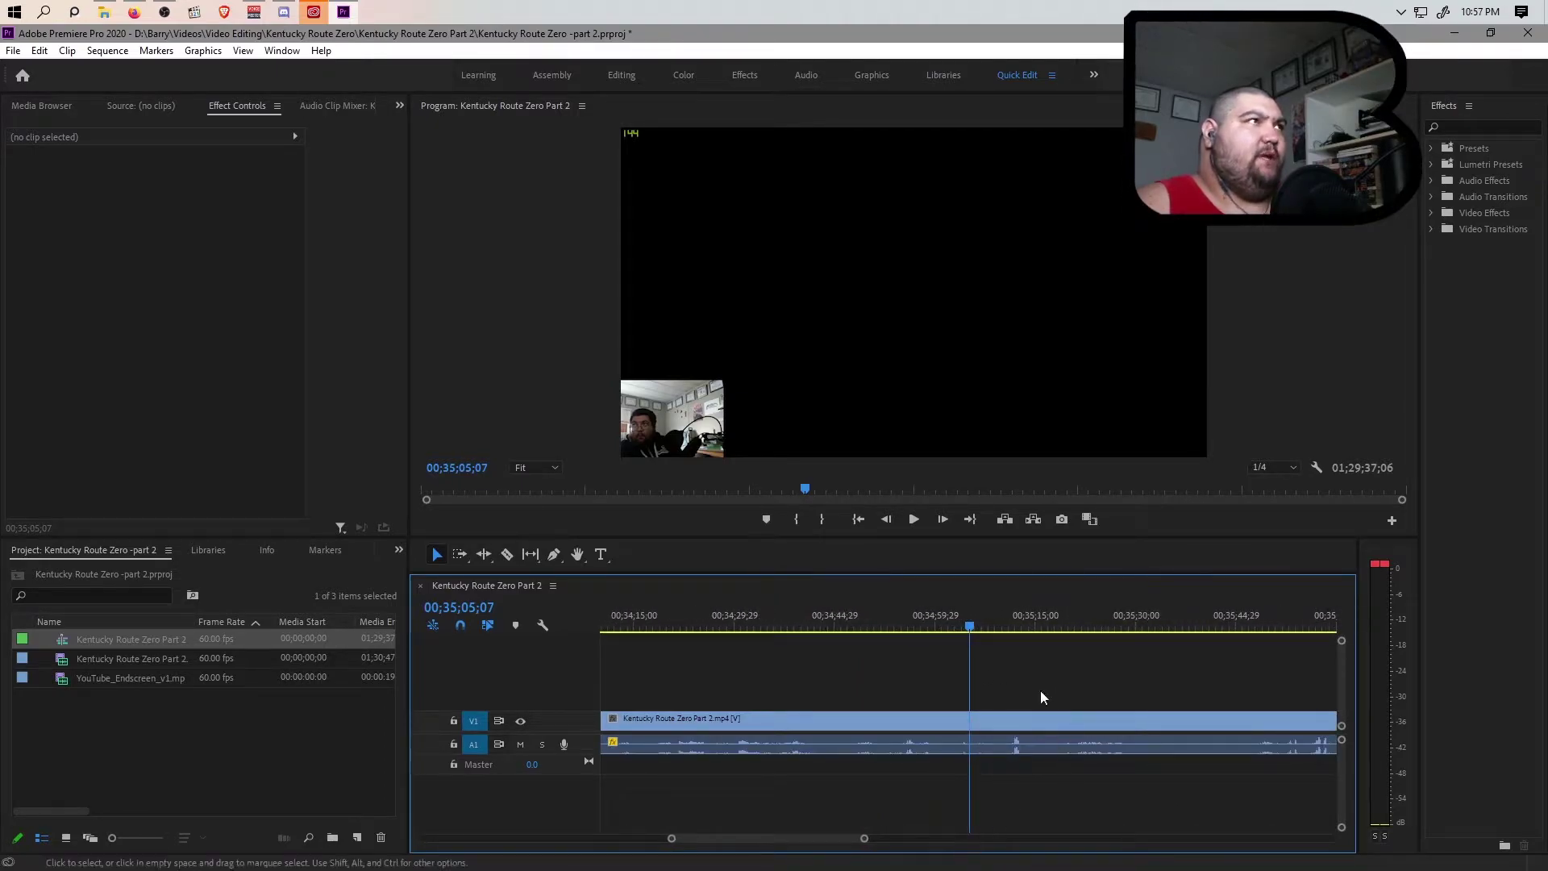
# Step: Try splitting the clip at 00;35;09;08, just after the Saint Thomas Church title, and undo the cut
pyautogui.moveTo(975, 633)
pyautogui.mouseDown()
pyautogui.moveTo(913, 632)
pyautogui.moveTo(985, 626)
pyautogui.mouseUp()
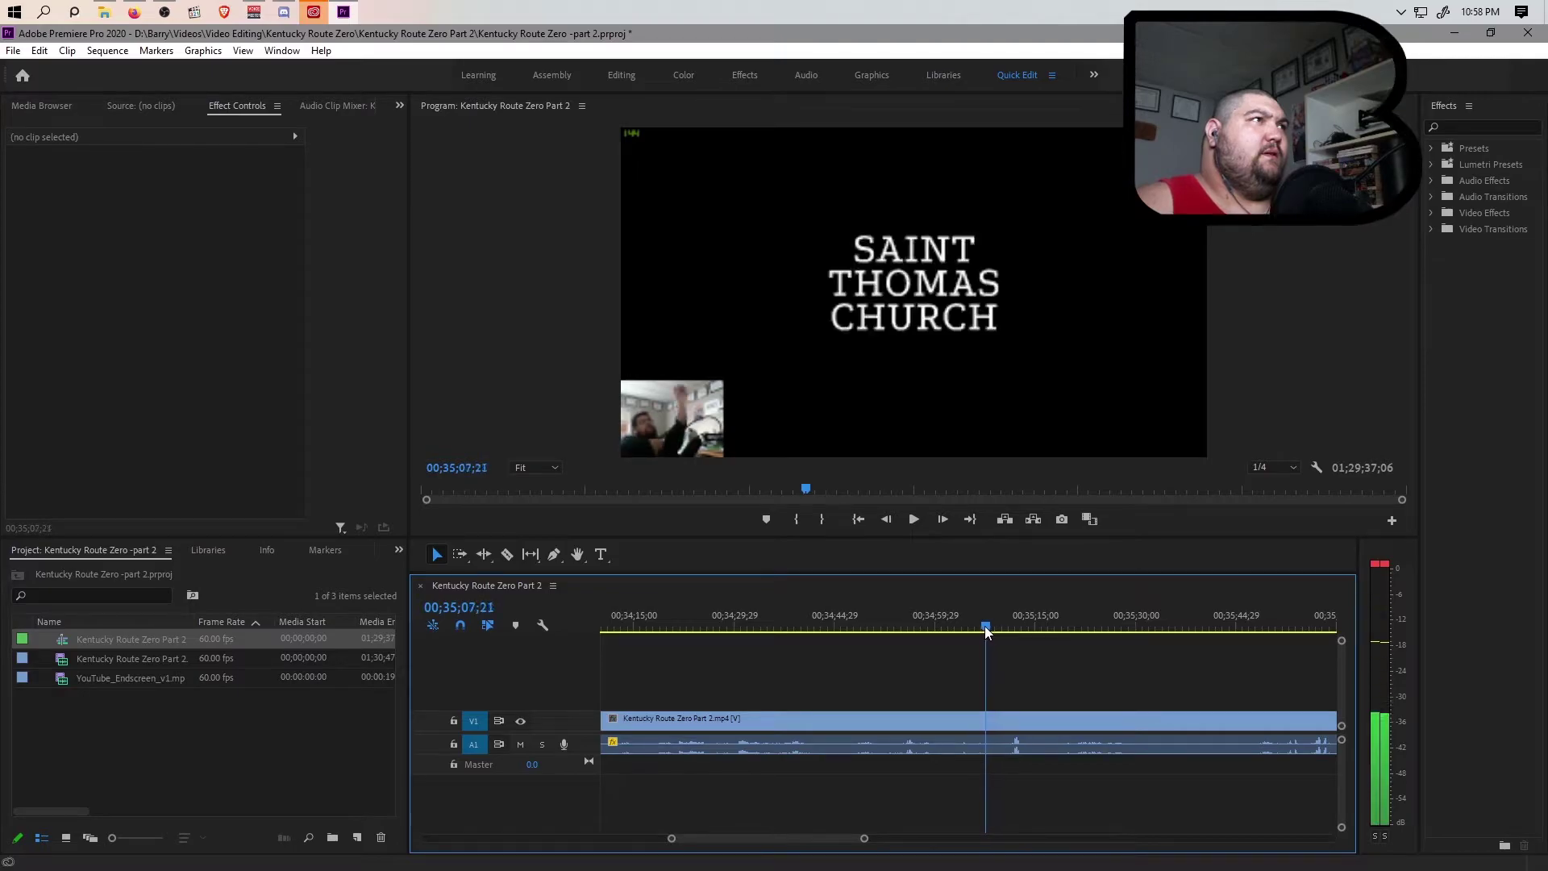
pyautogui.press('space')
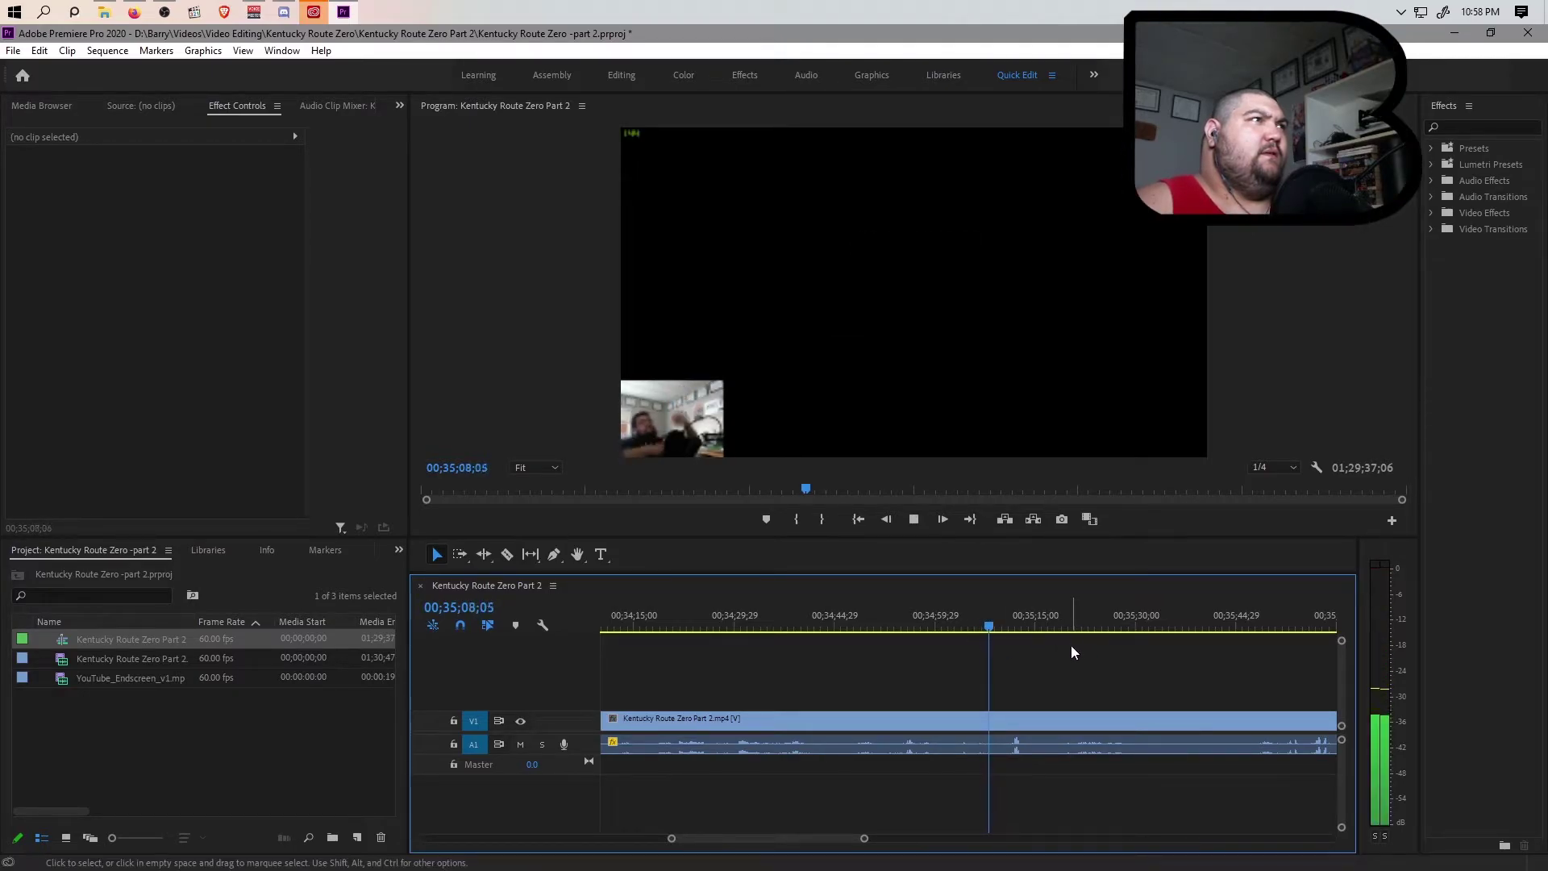
pyautogui.press('space')
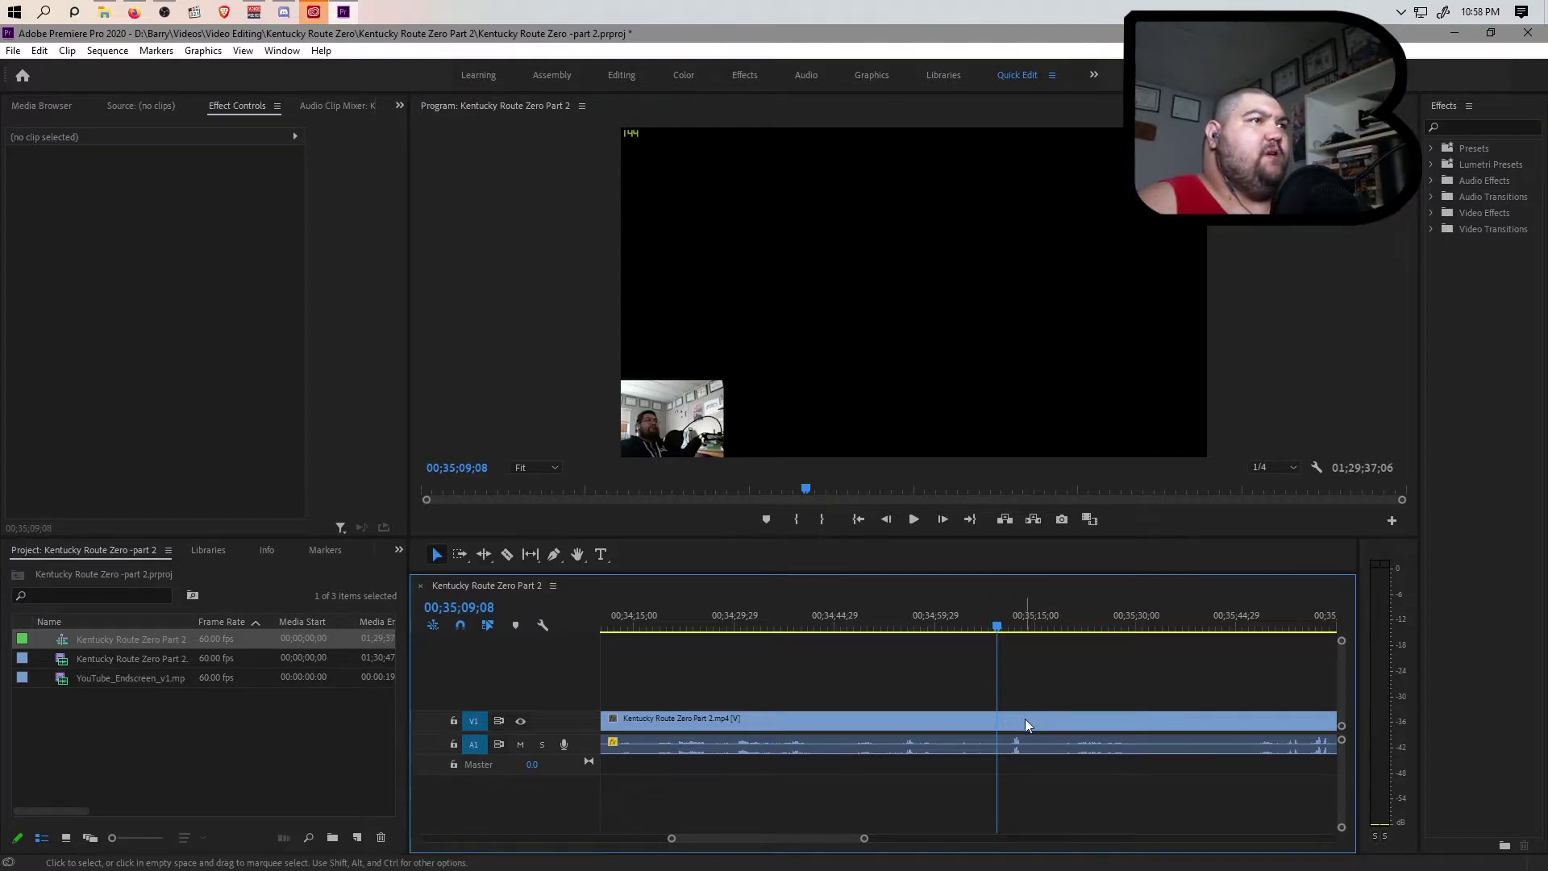
pyautogui.hotkey('ctrl', 'k')
pyautogui.click(1081, 628)
pyautogui.moveTo(1088, 636); pyautogui.dragTo(1040, 641)
pyautogui.hotkey('ctrl', 'z')
# Step: Play the scene following the Saint Thomas Church title and split the clip at 00;35;19;11, before the break
pyautogui.click(1061, 628)
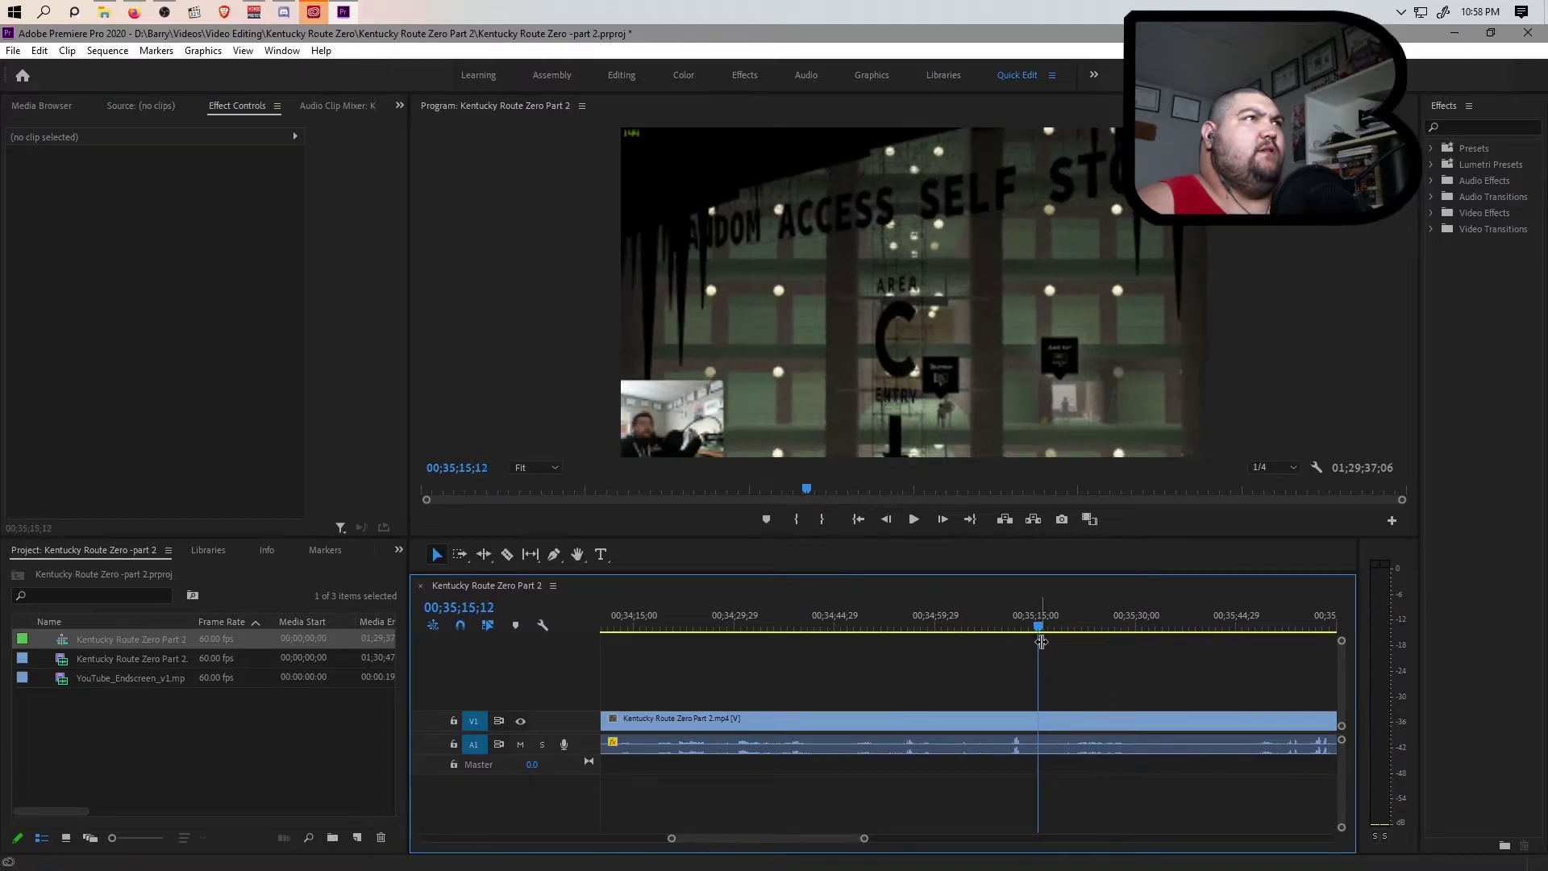
pyautogui.press('space')
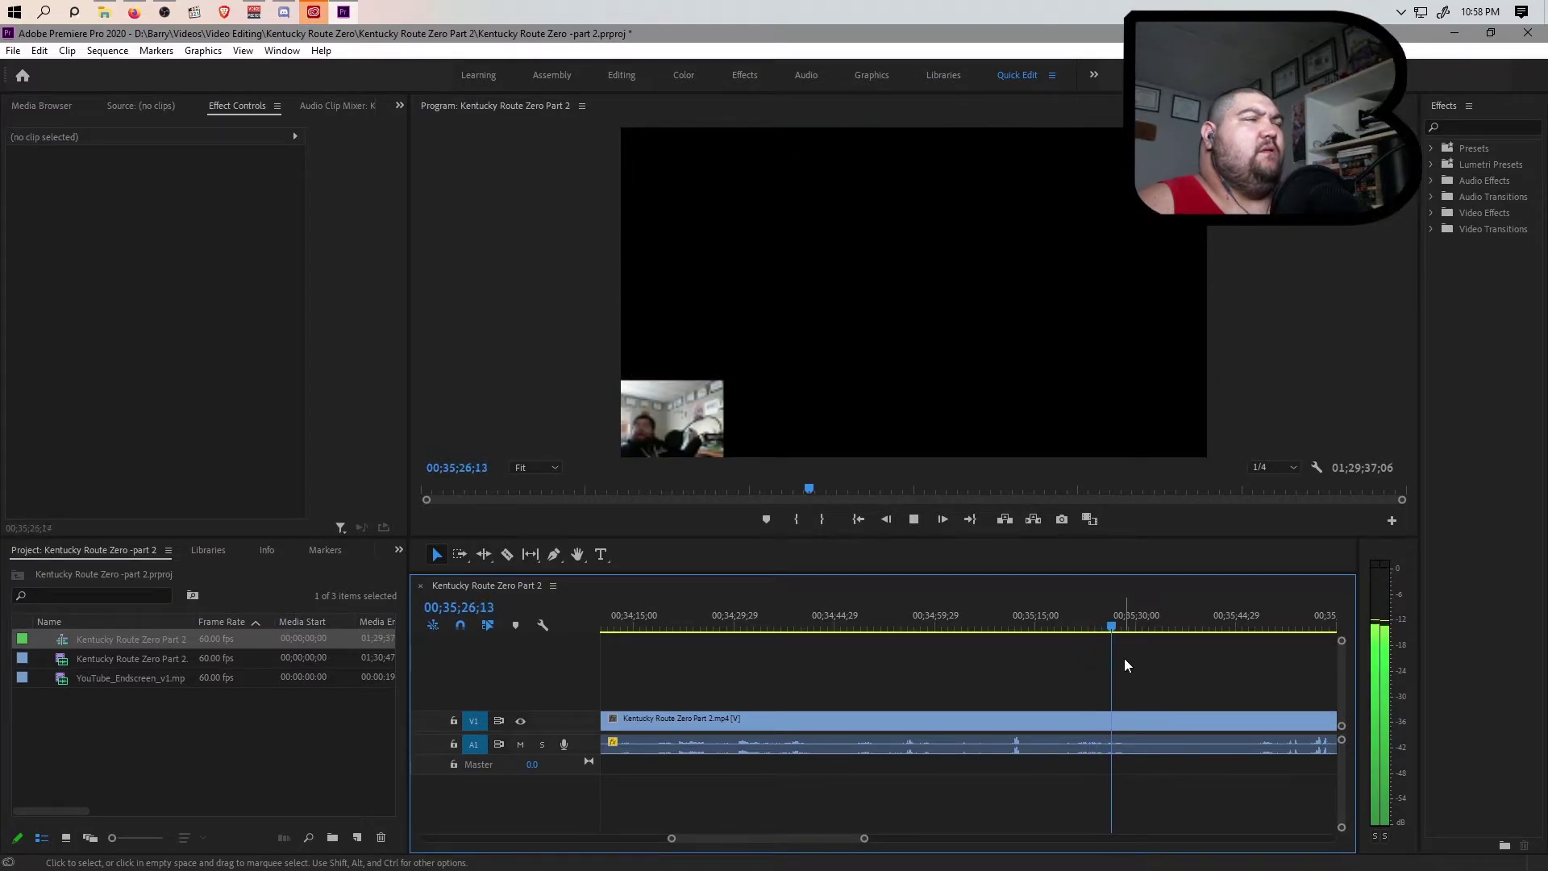
pyautogui.press('space')
pyautogui.moveTo(1124, 628); pyautogui.dragTo(1064, 634)
pyautogui.hotkey('ctrl', 'k')
pyautogui.click(1033, 727)
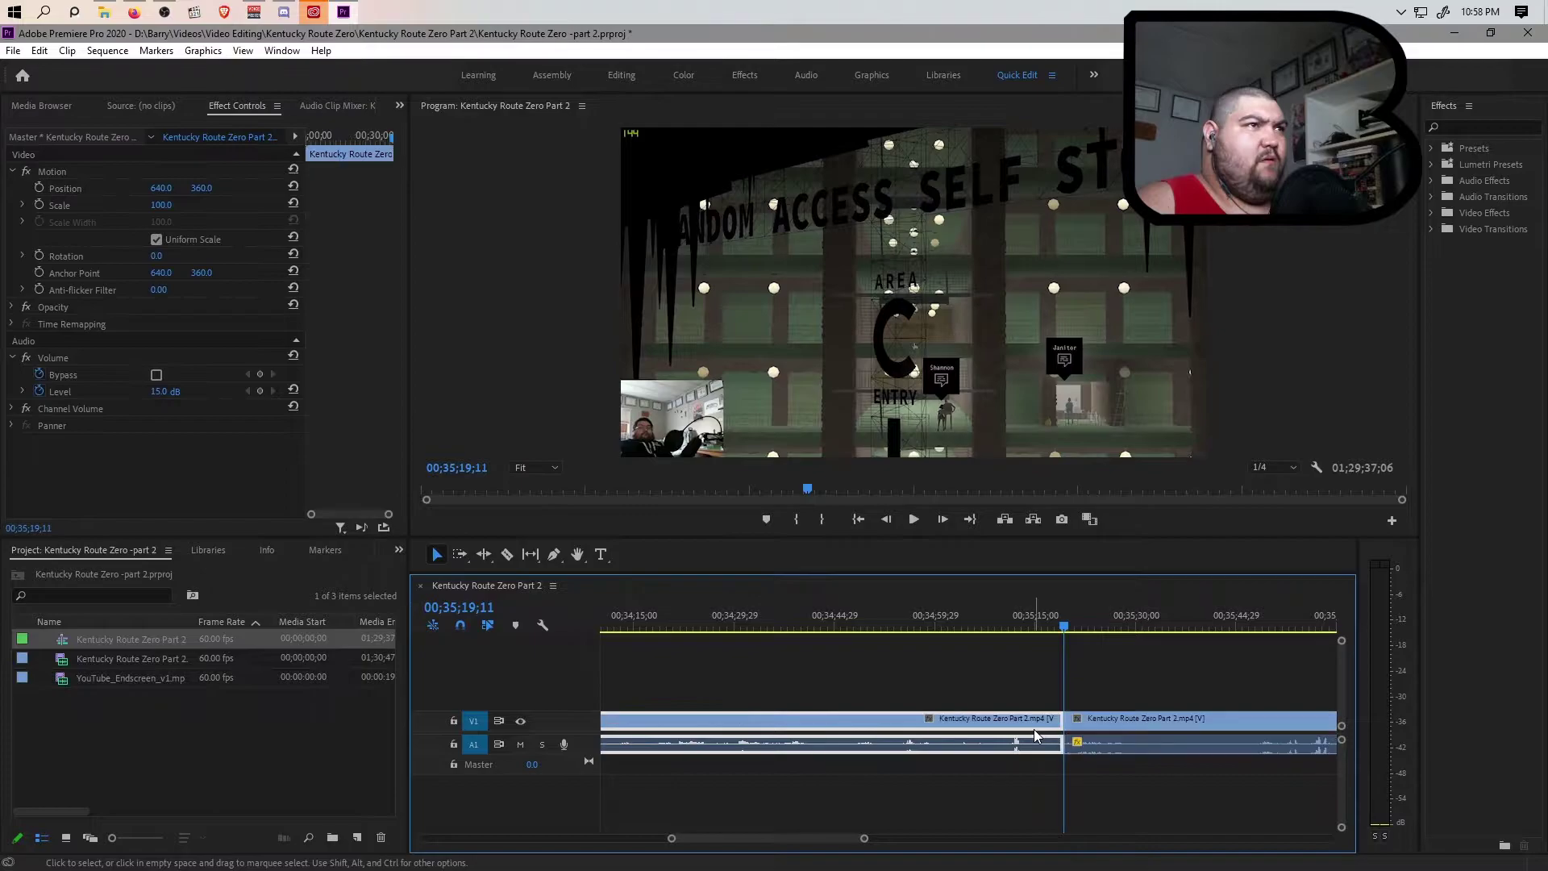
# Step: Play the footage between about 00;36;00;00 and 00;36;54;00 to locate where the gameplay commentary resumes after the break
pyautogui.scroll(-3, 850, 836)
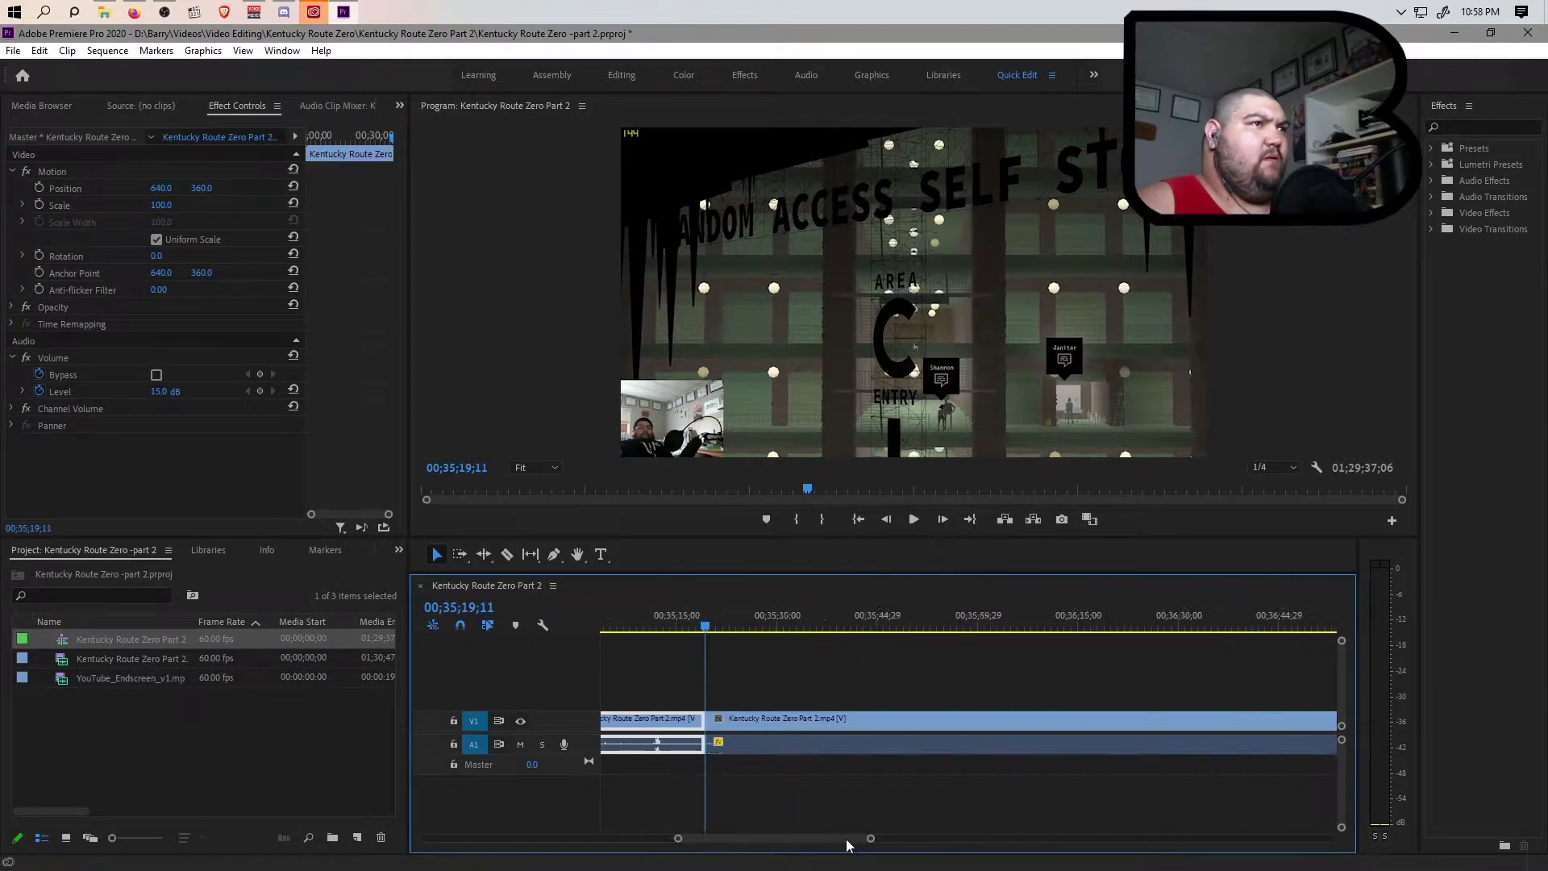
pyautogui.moveTo(786, 627); pyautogui.dragTo(855, 626)
pyautogui.press('space')
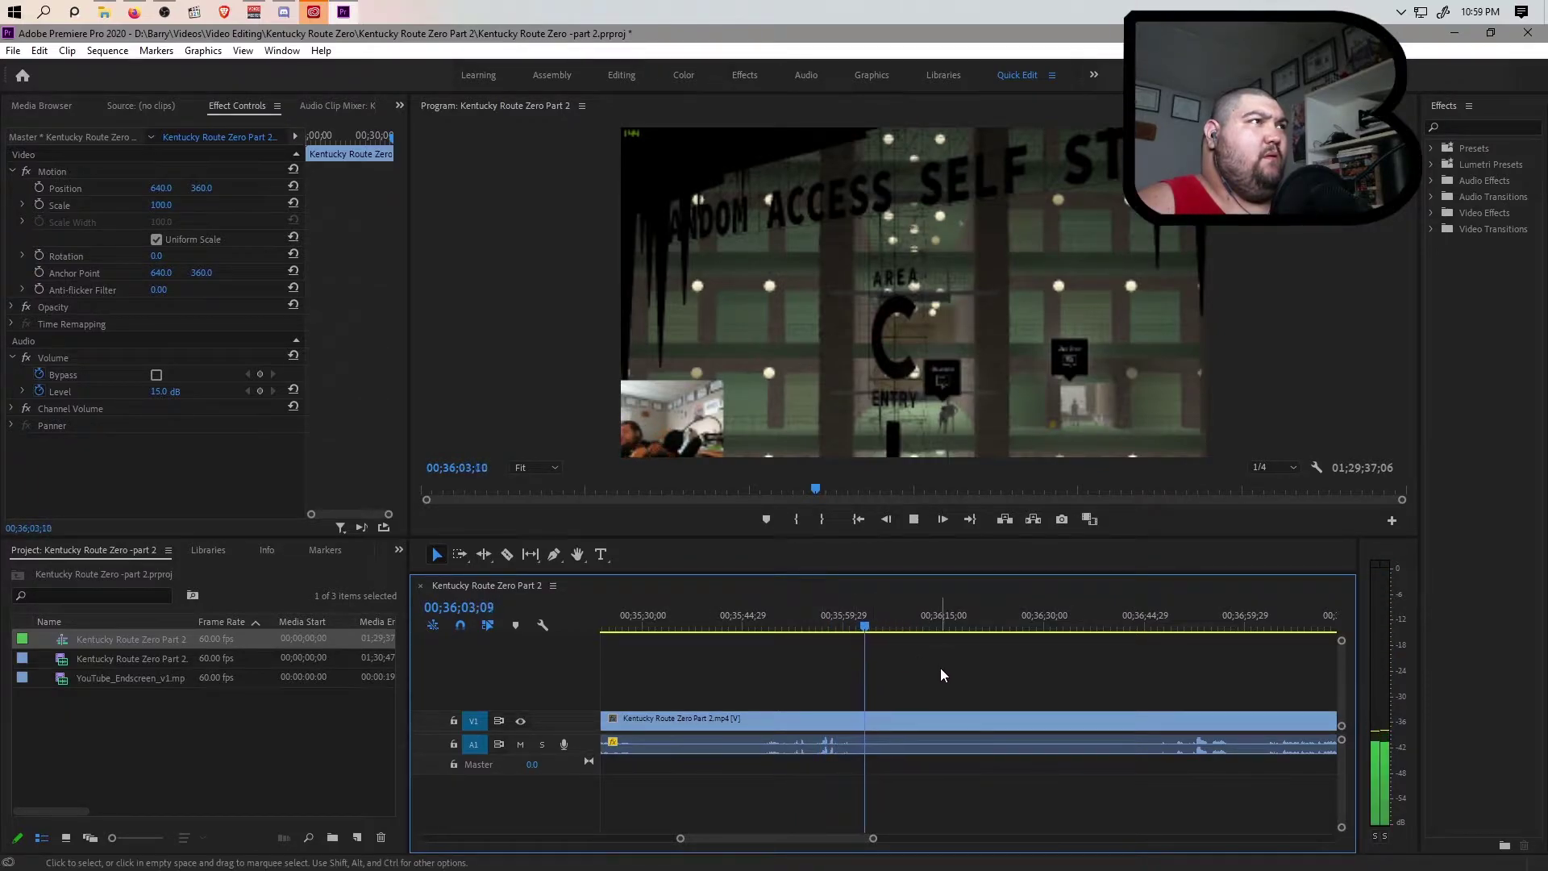
pyautogui.click(1141, 626)
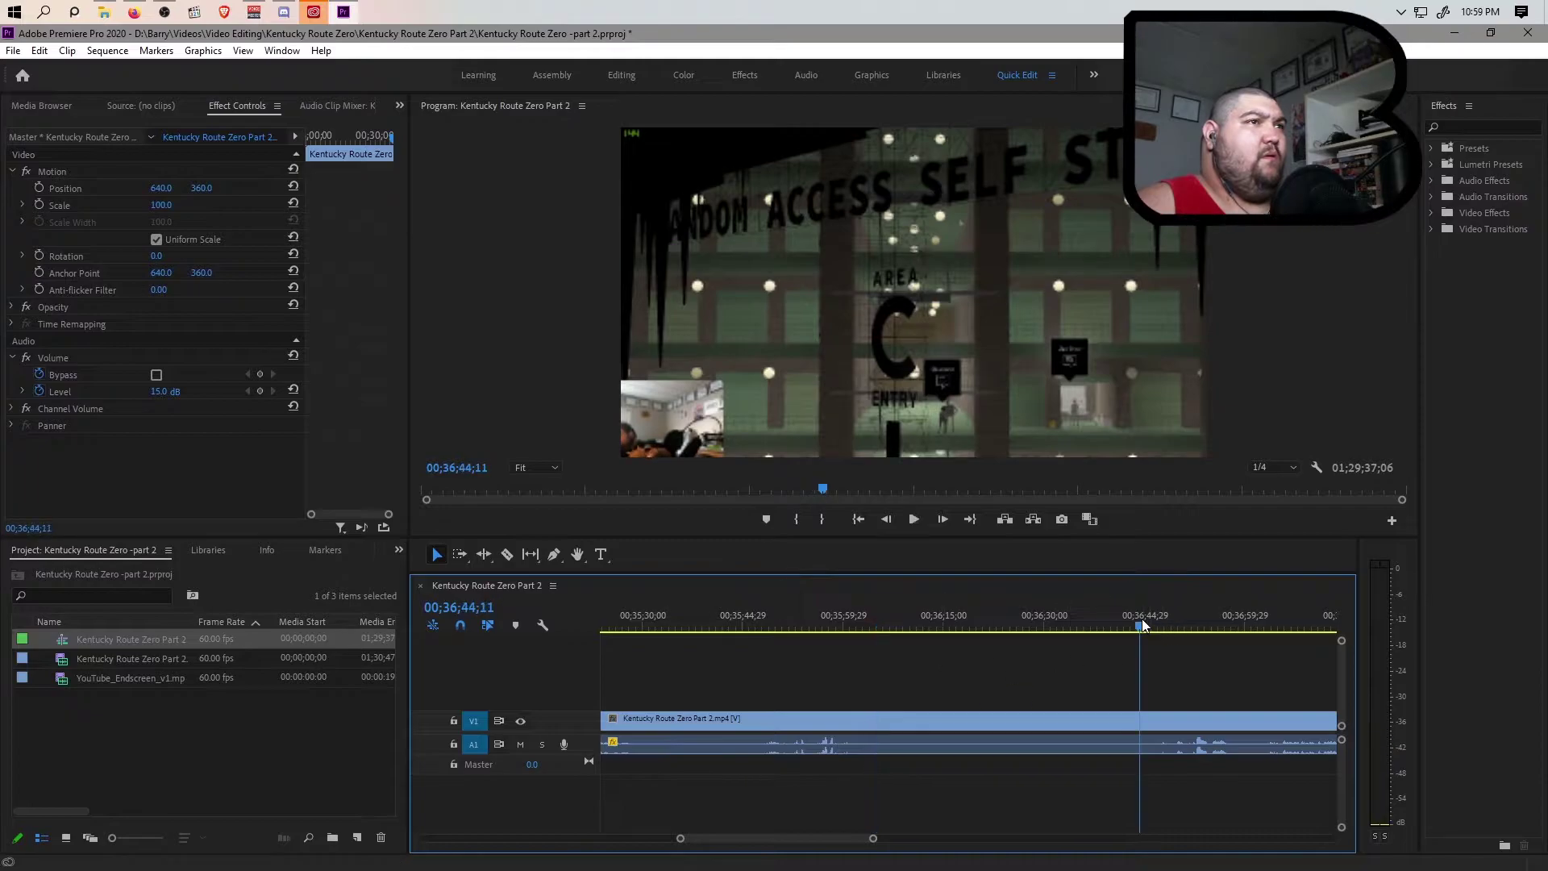
pyautogui.moveTo(1142, 626); pyautogui.dragTo(1158, 626)
pyautogui.press('space')
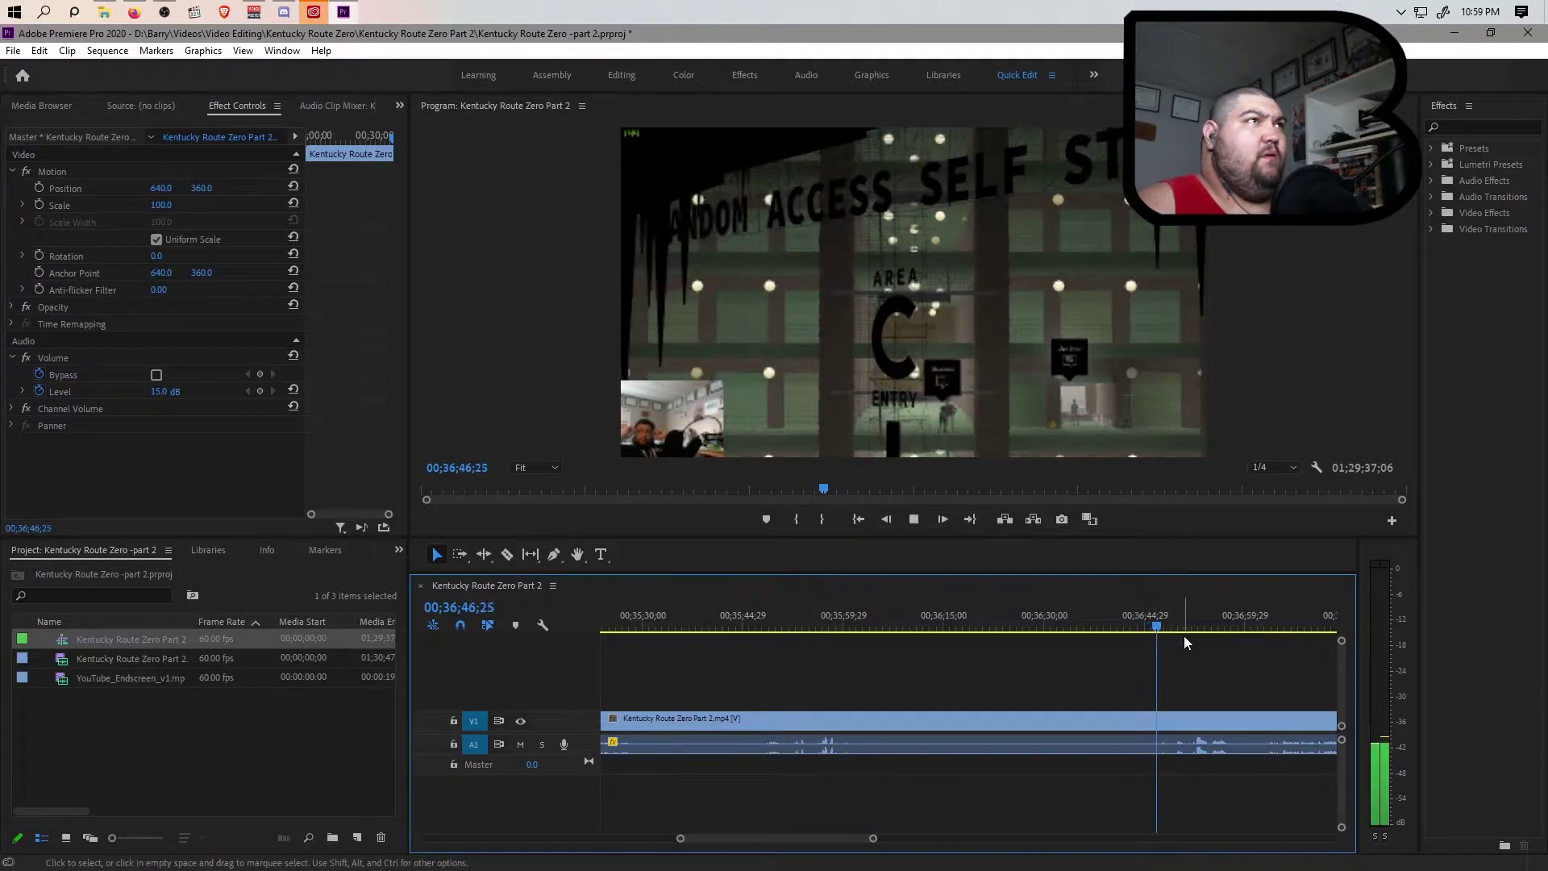
pyautogui.press('space')
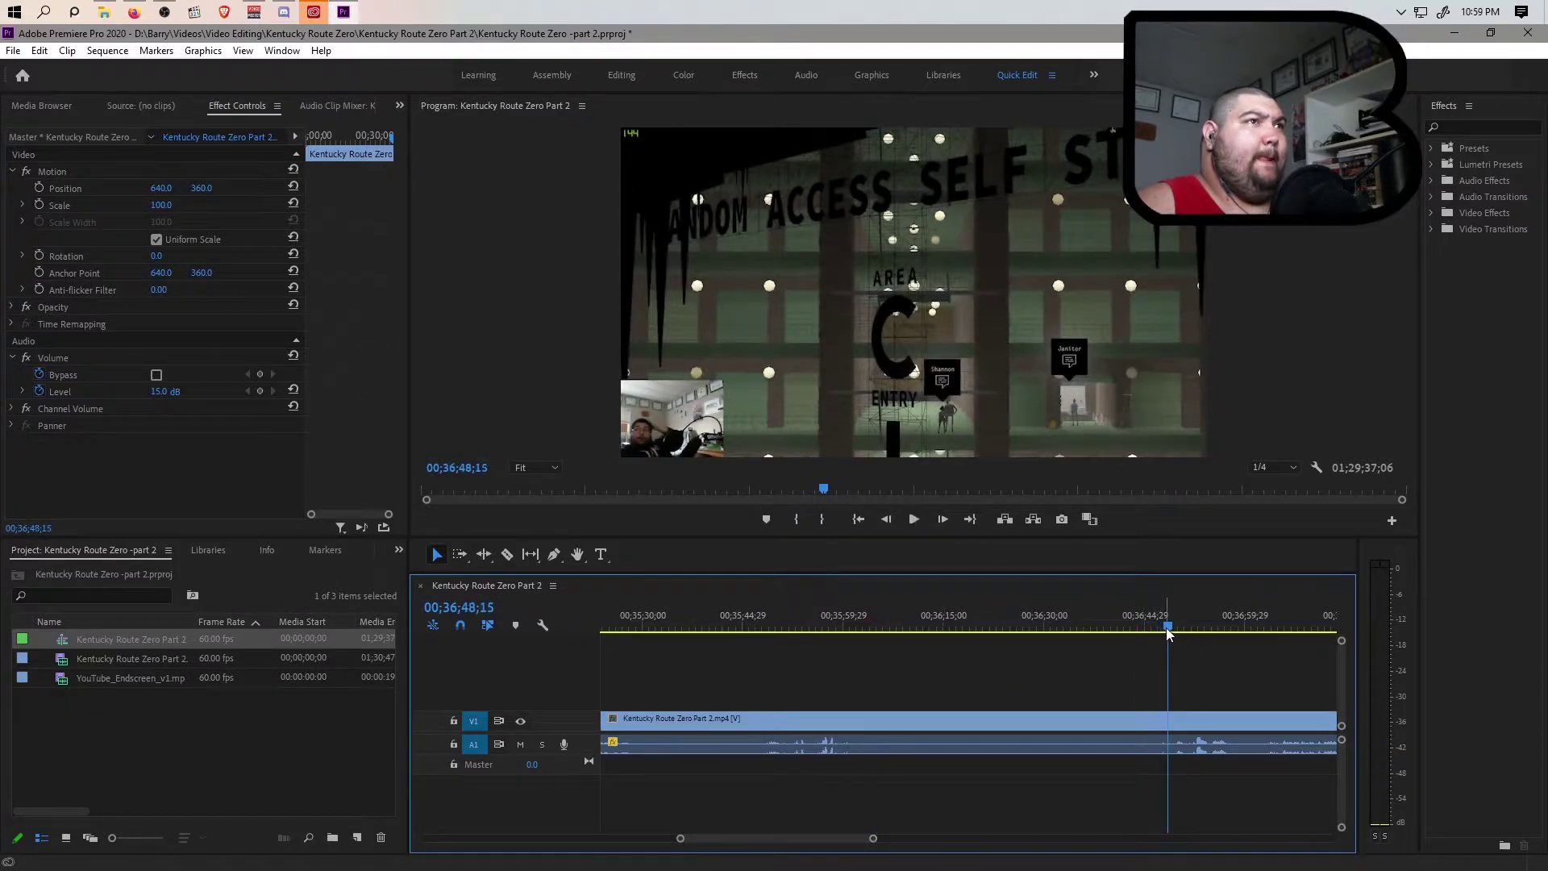
pyautogui.press('space')
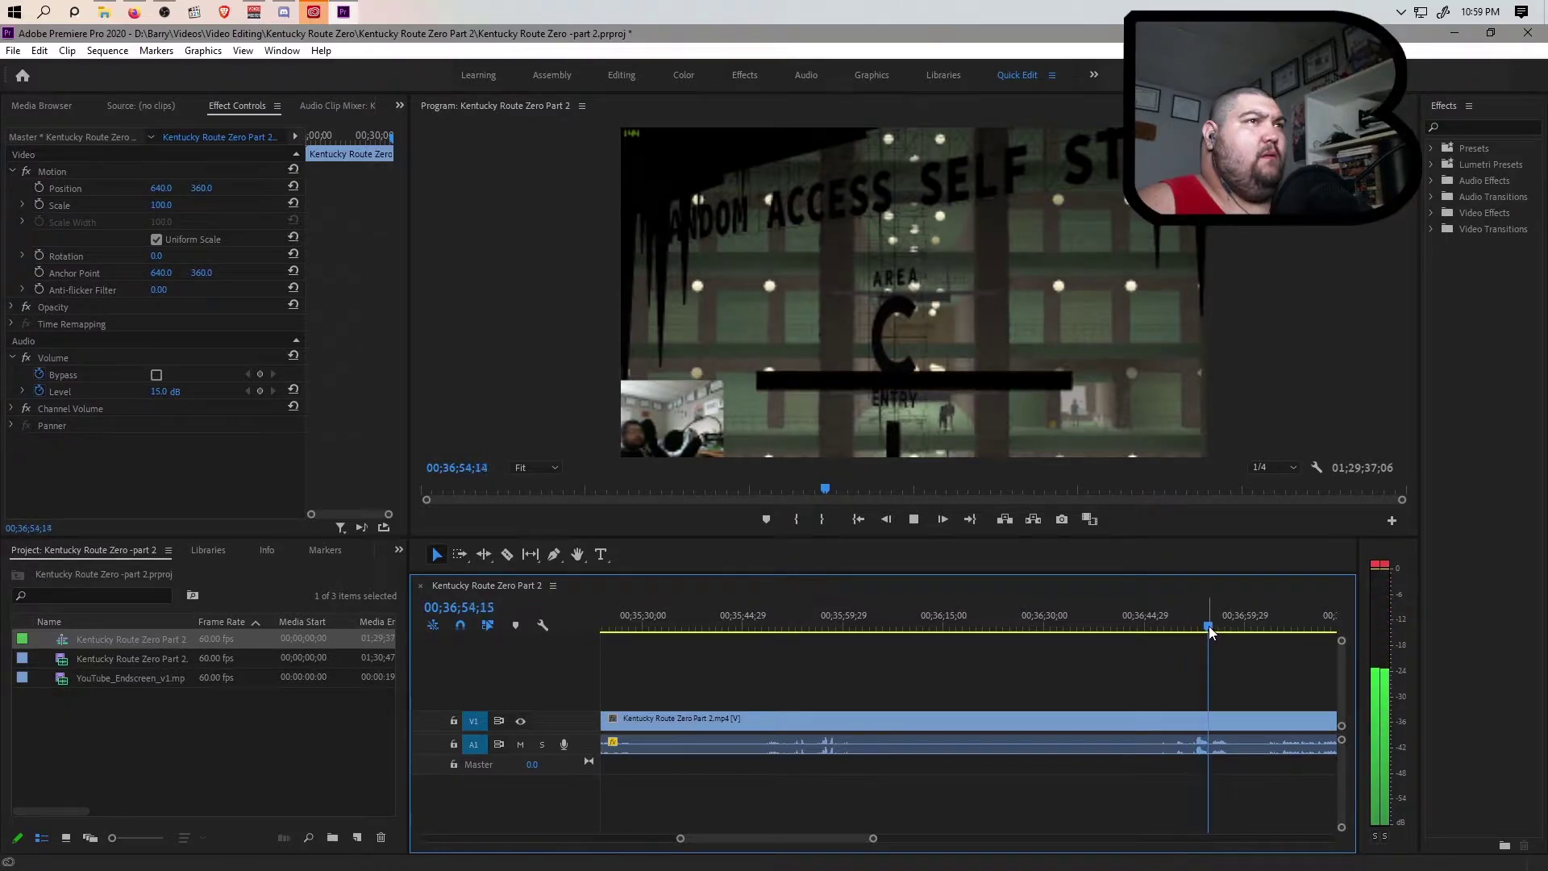
pyautogui.moveTo(1219, 626); pyautogui.dragTo(1172, 632)
pyautogui.press('space')
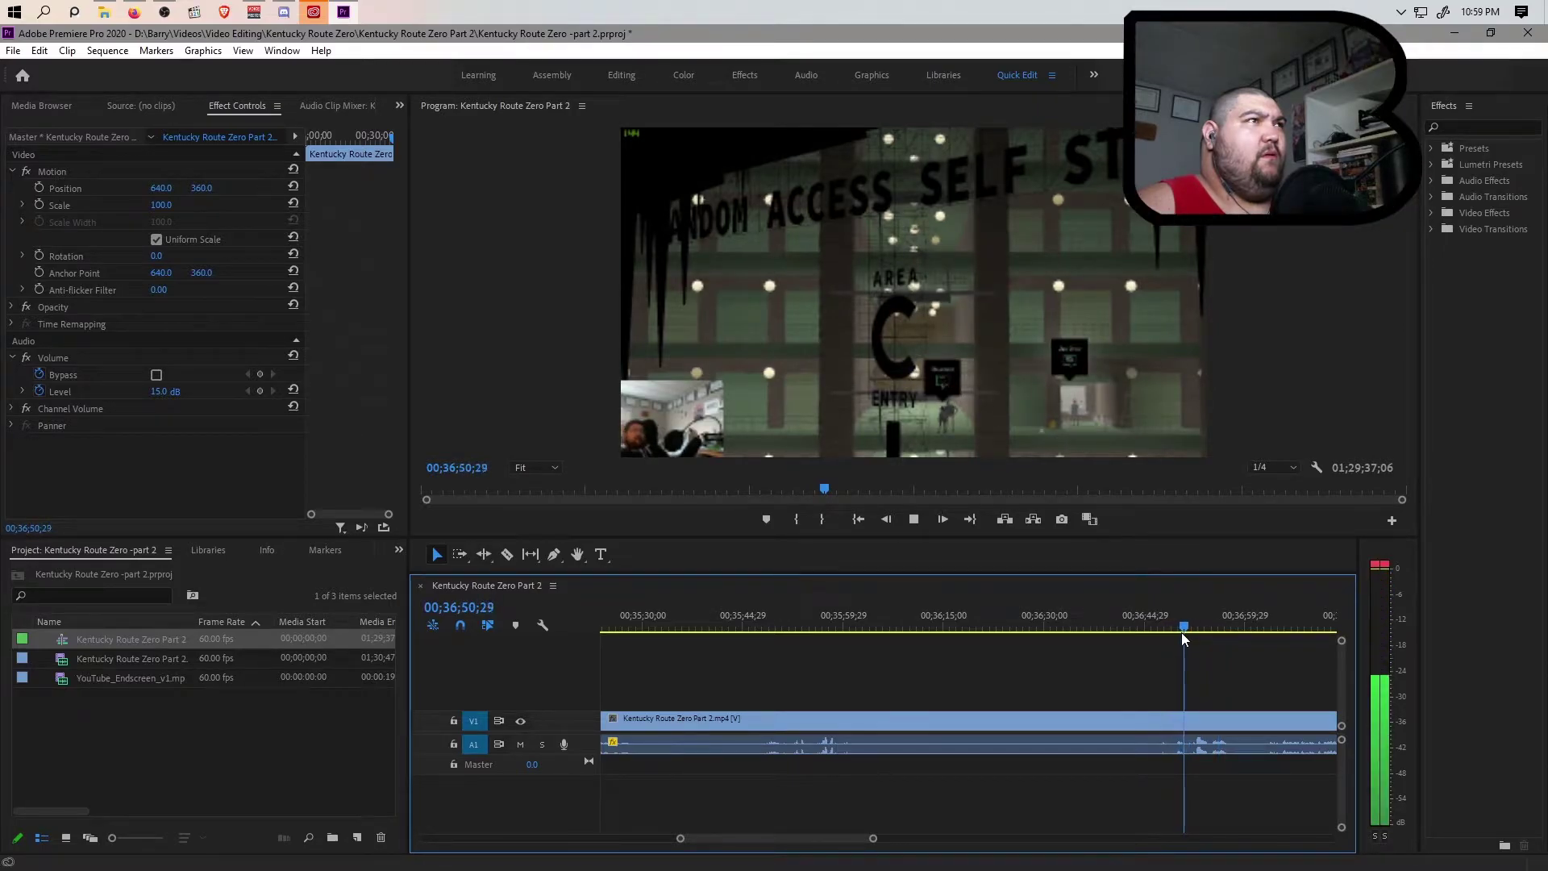
pyautogui.press('space')
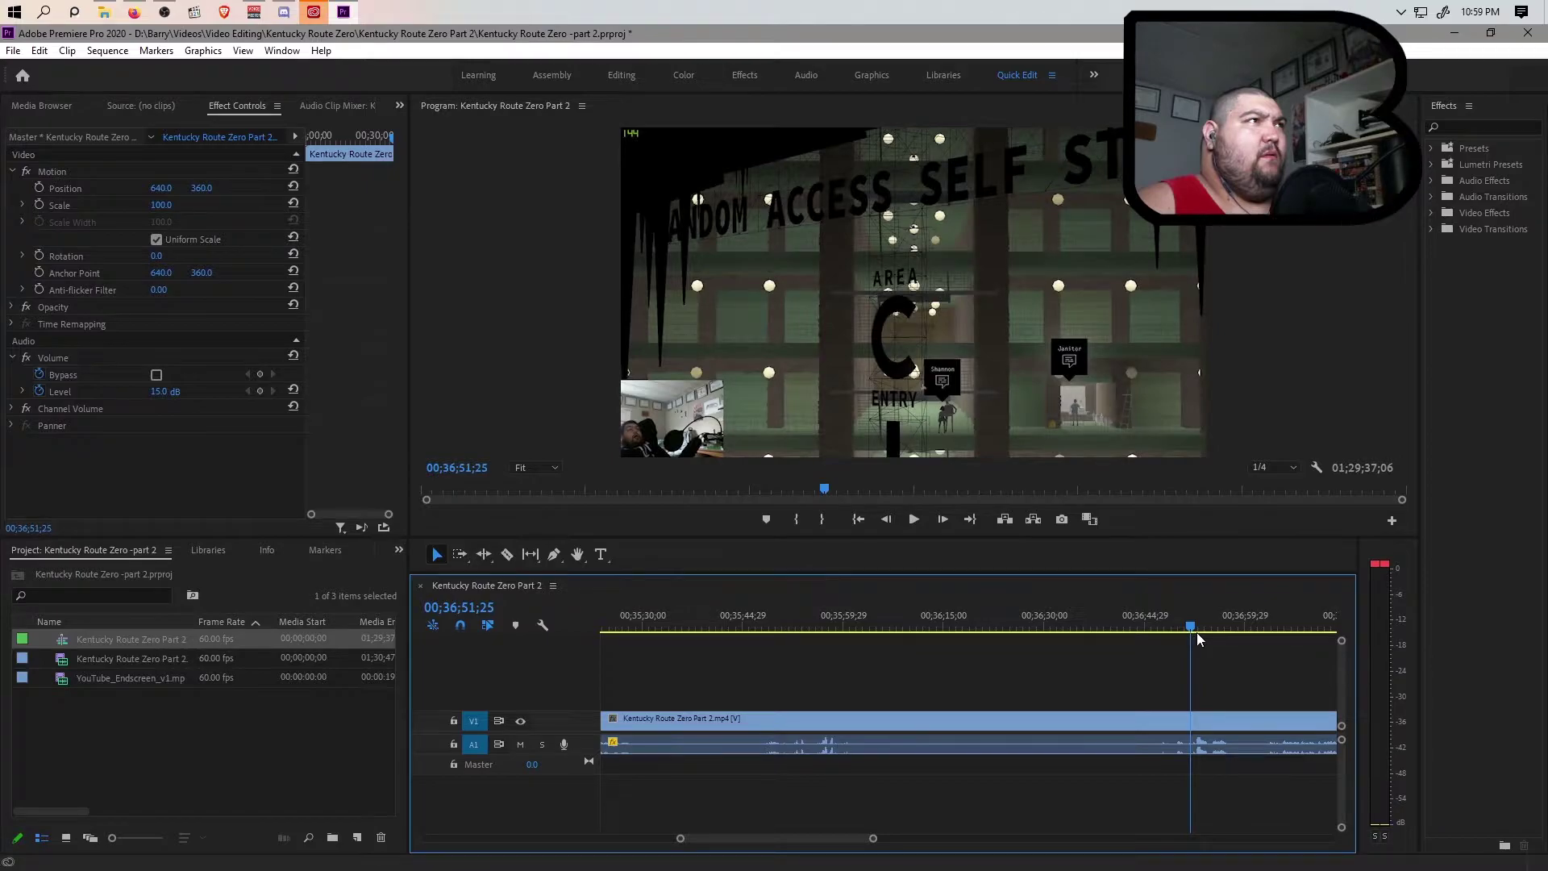
pyautogui.press('space')
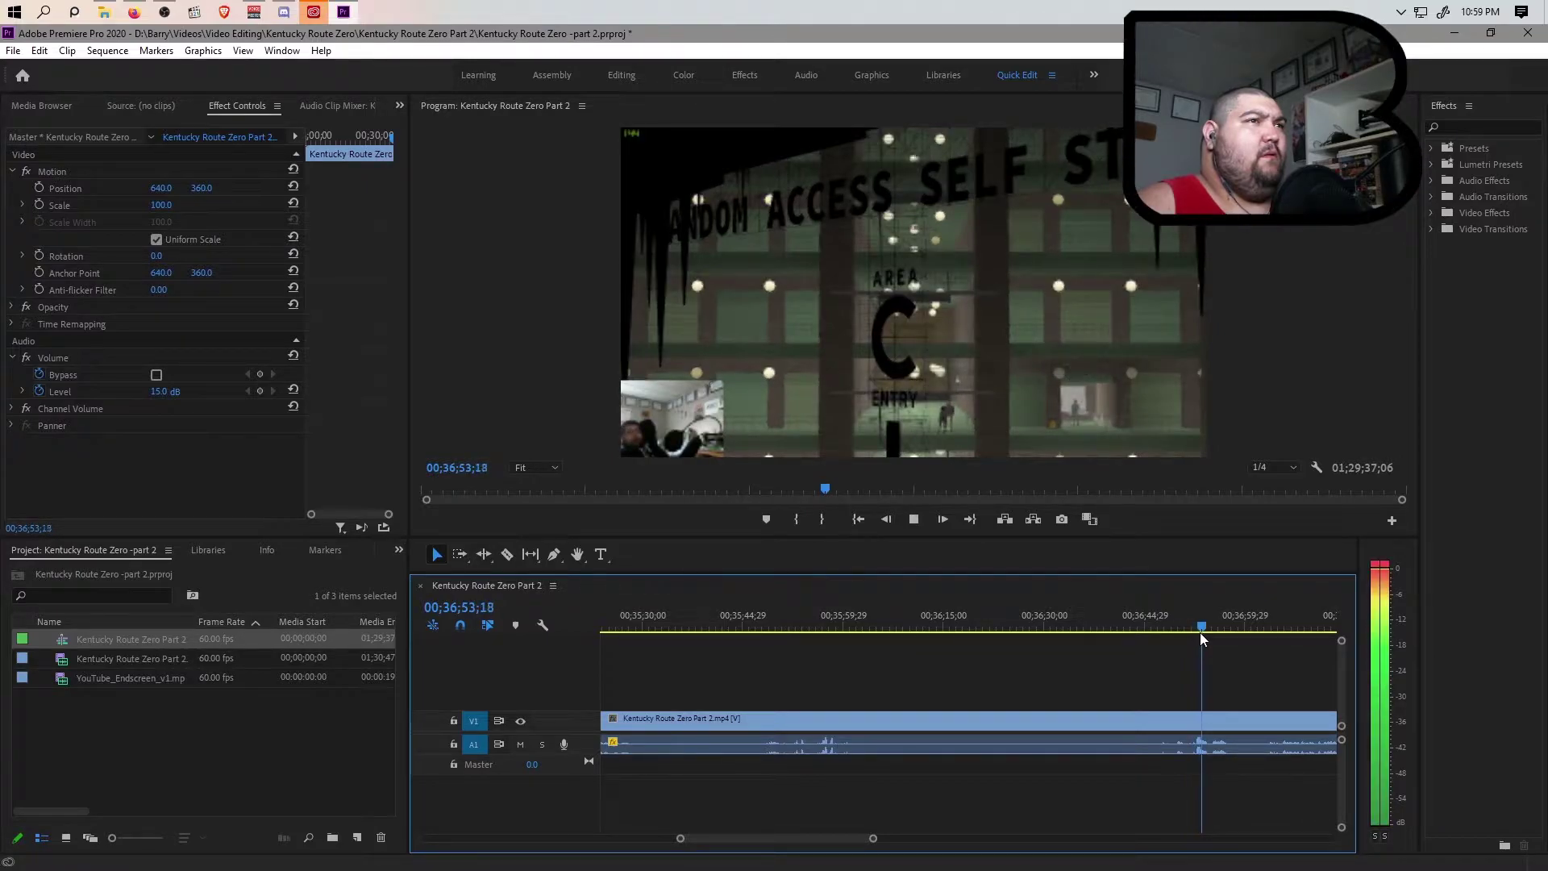
pyautogui.press('space')
# Step: Enlarge the audio waveform and split the clip at 00;36;53;16, where the gameplay resumes after the break
pyautogui.moveTo(873, 838); pyautogui.dragTo(853, 839)
pyautogui.moveTo(1348, 746); pyautogui.dragTo(1345, 806)
pyautogui.click(957, 628)
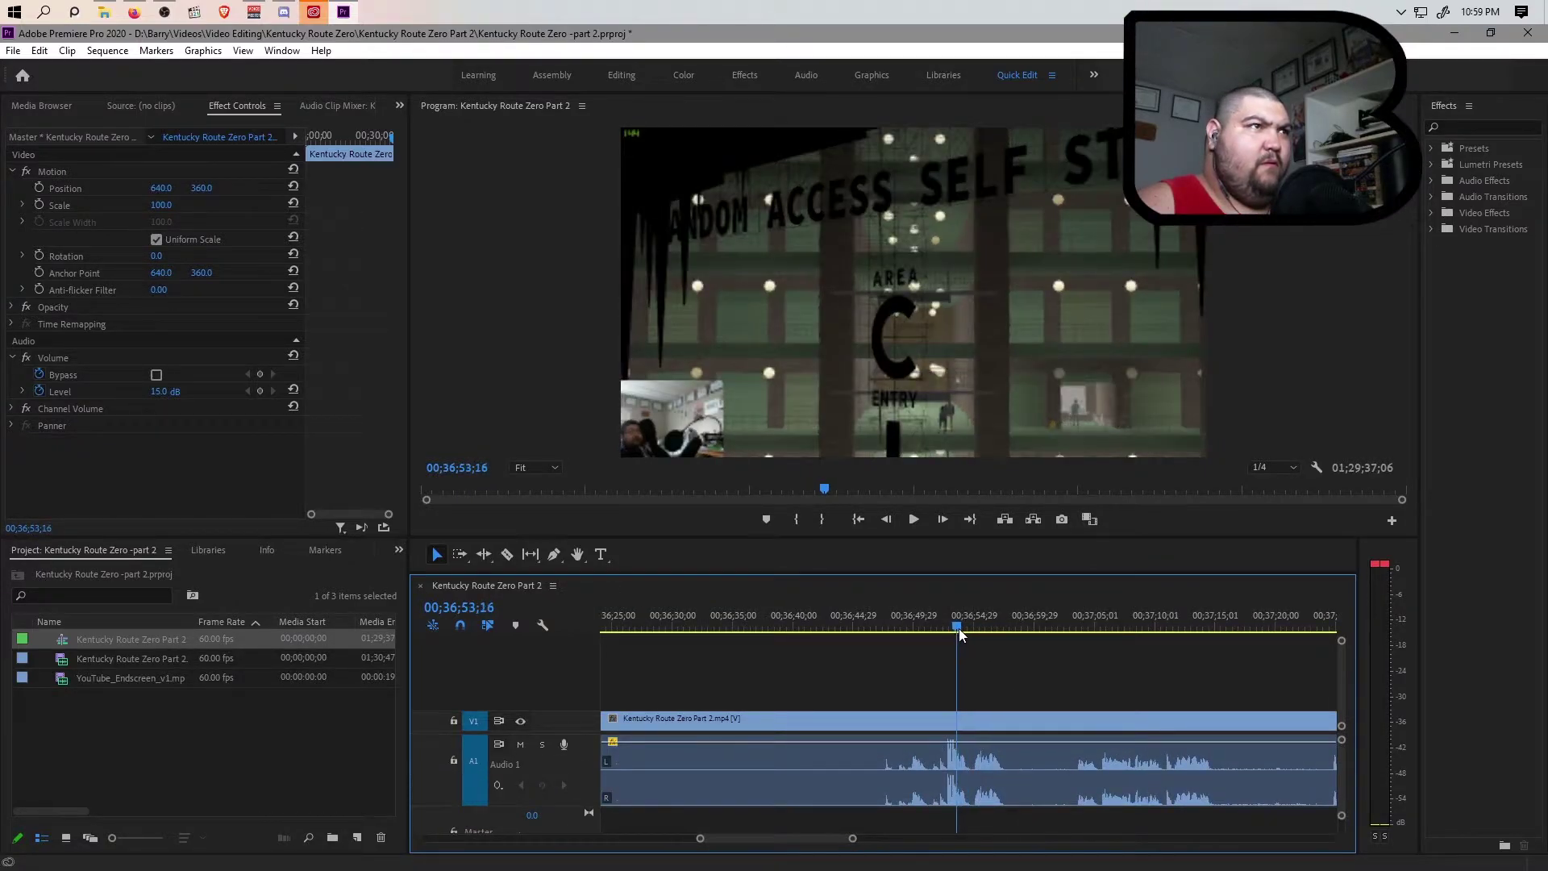
pyautogui.press('space')
pyautogui.click(950, 628)
pyautogui.press('space')
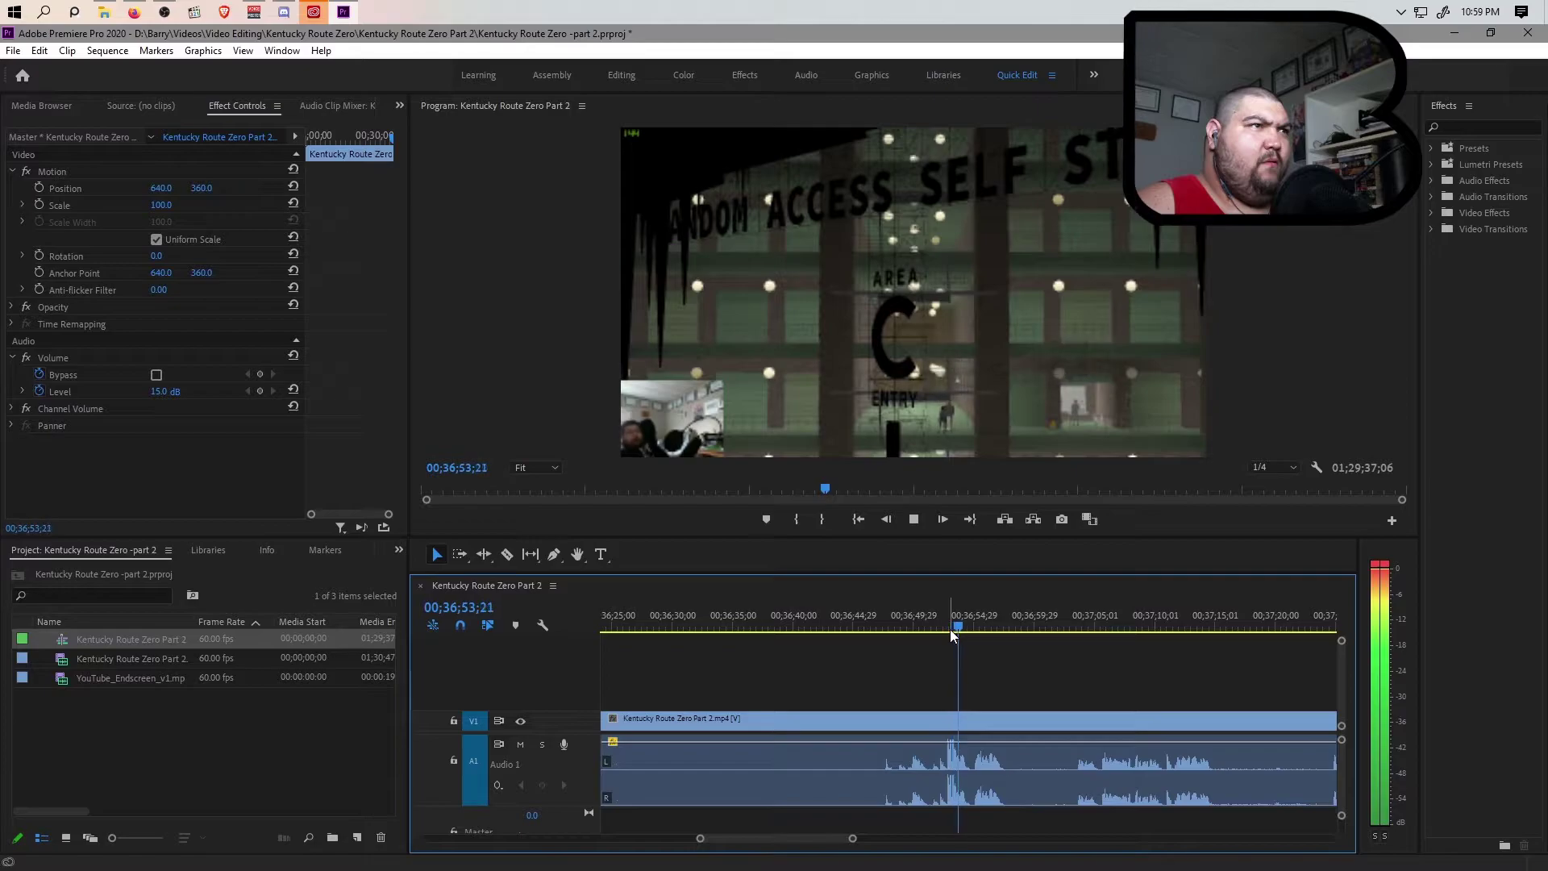
pyautogui.press('Right')
pyautogui.press('Right')
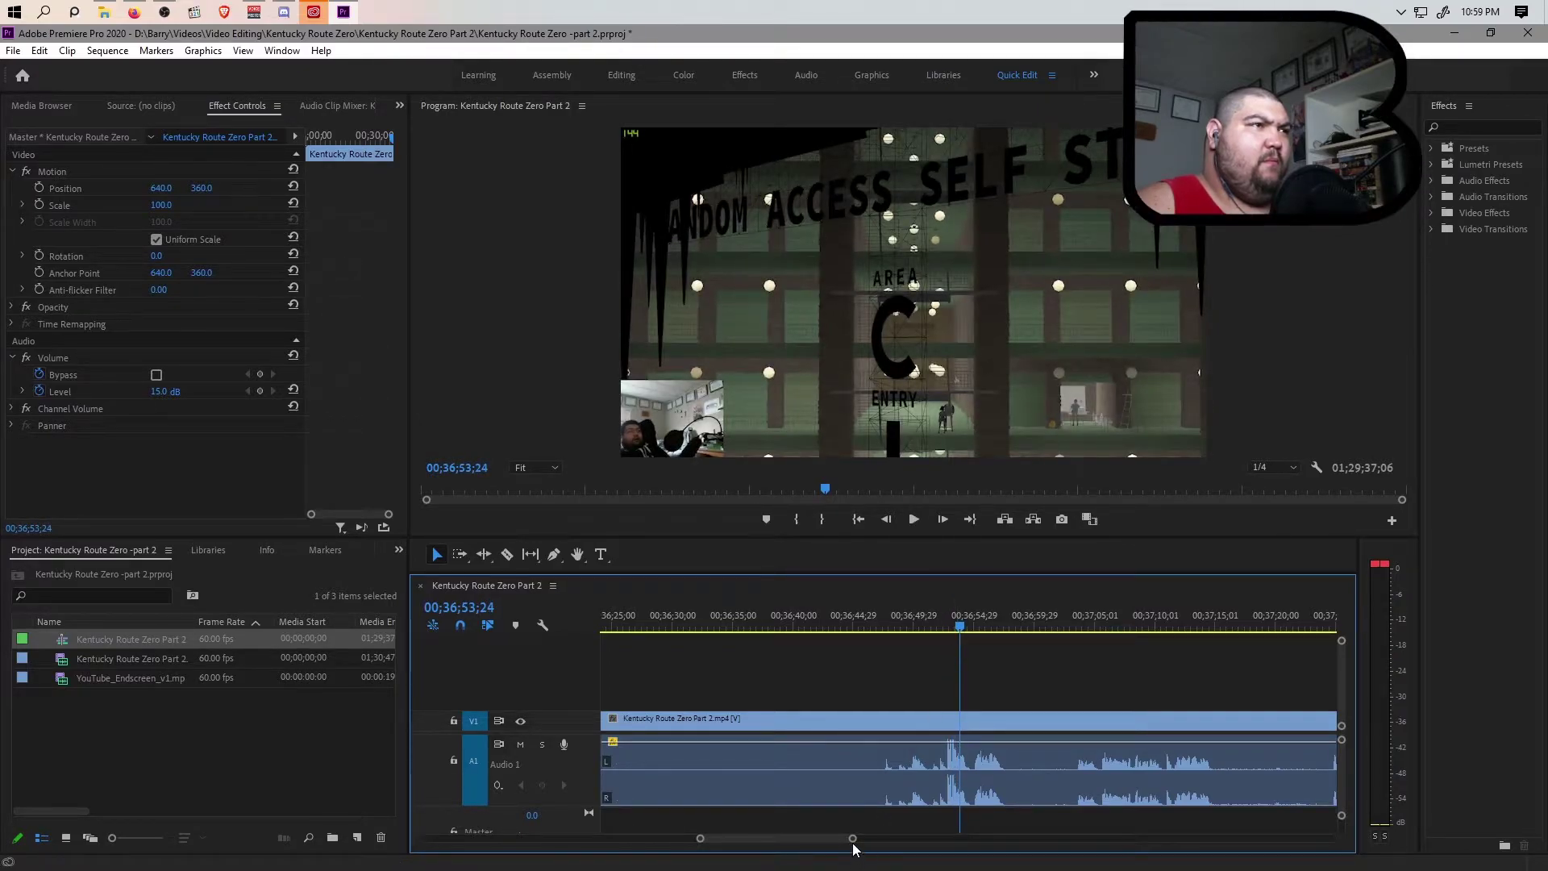
pyautogui.moveTo(853, 841); pyautogui.dragTo(816, 842)
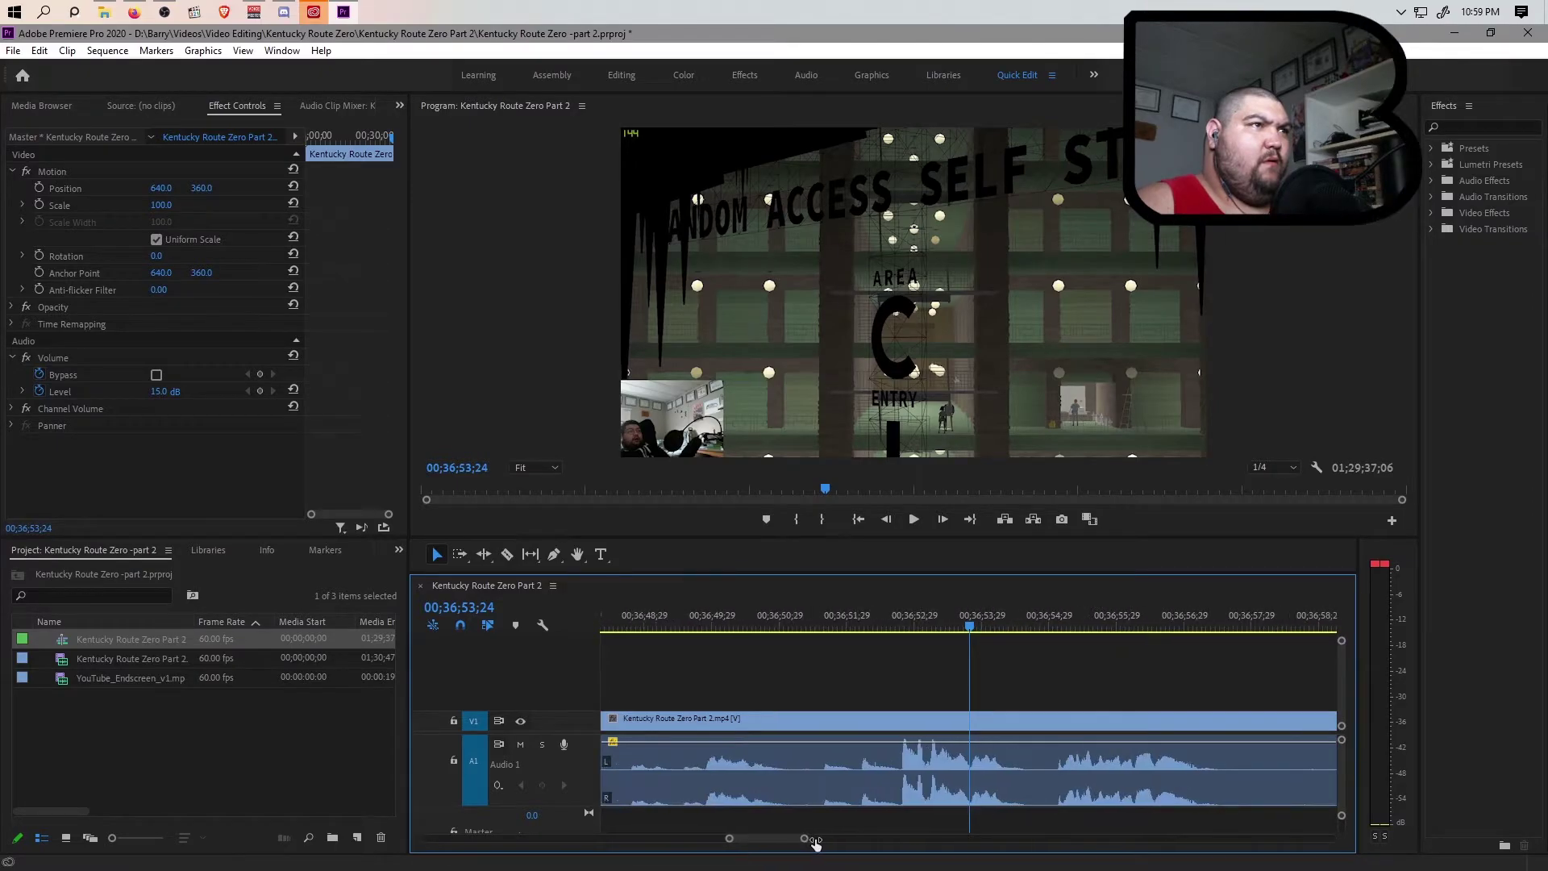
pyautogui.click(968, 626)
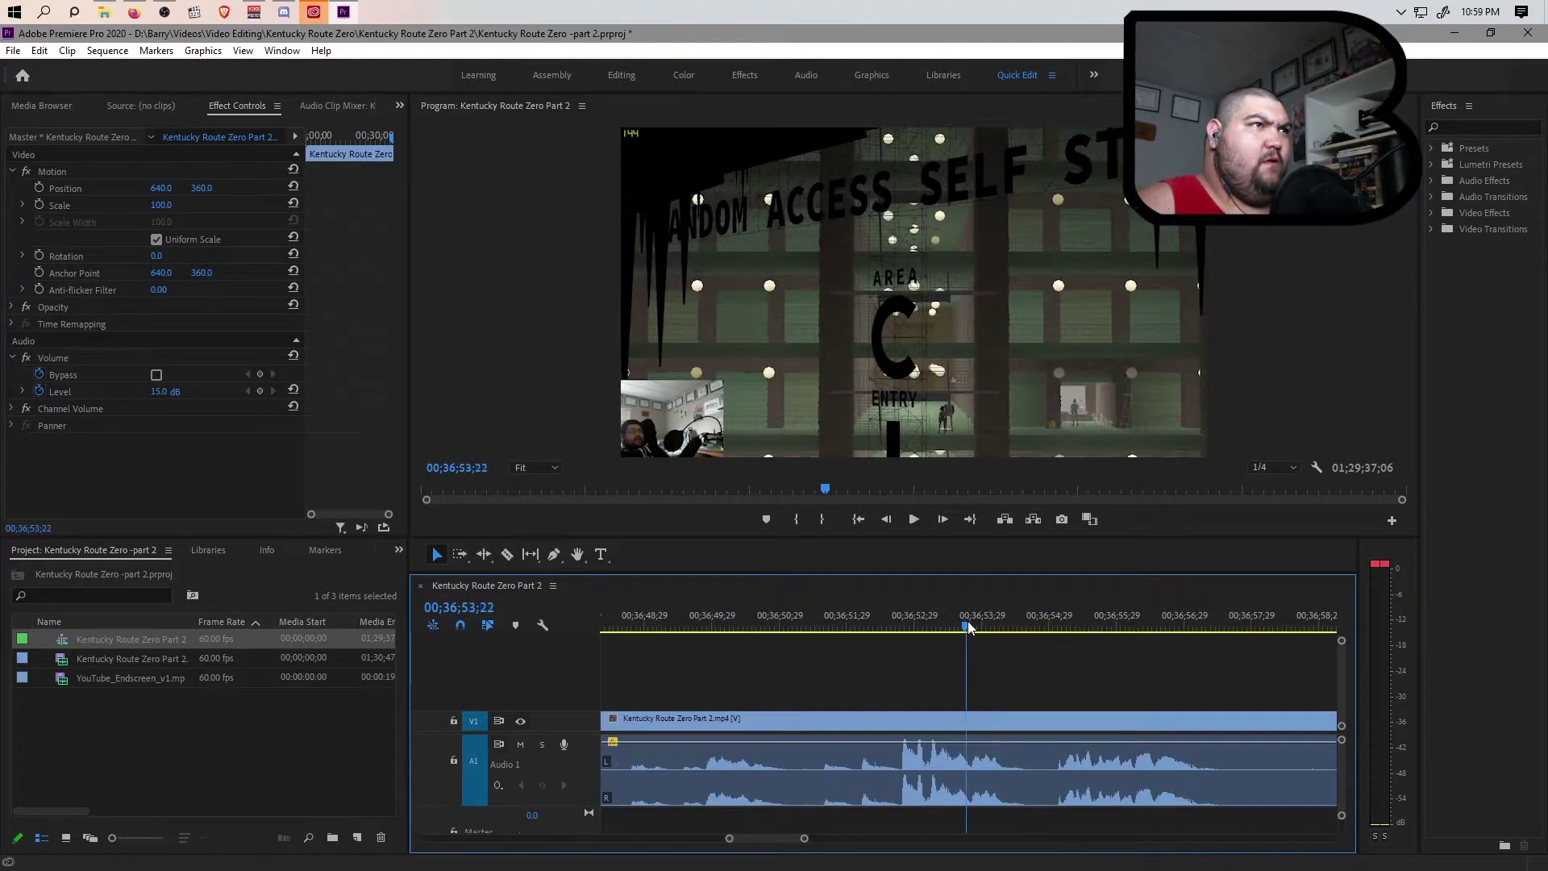
pyautogui.moveTo(968, 629); pyautogui.dragTo(958, 632)
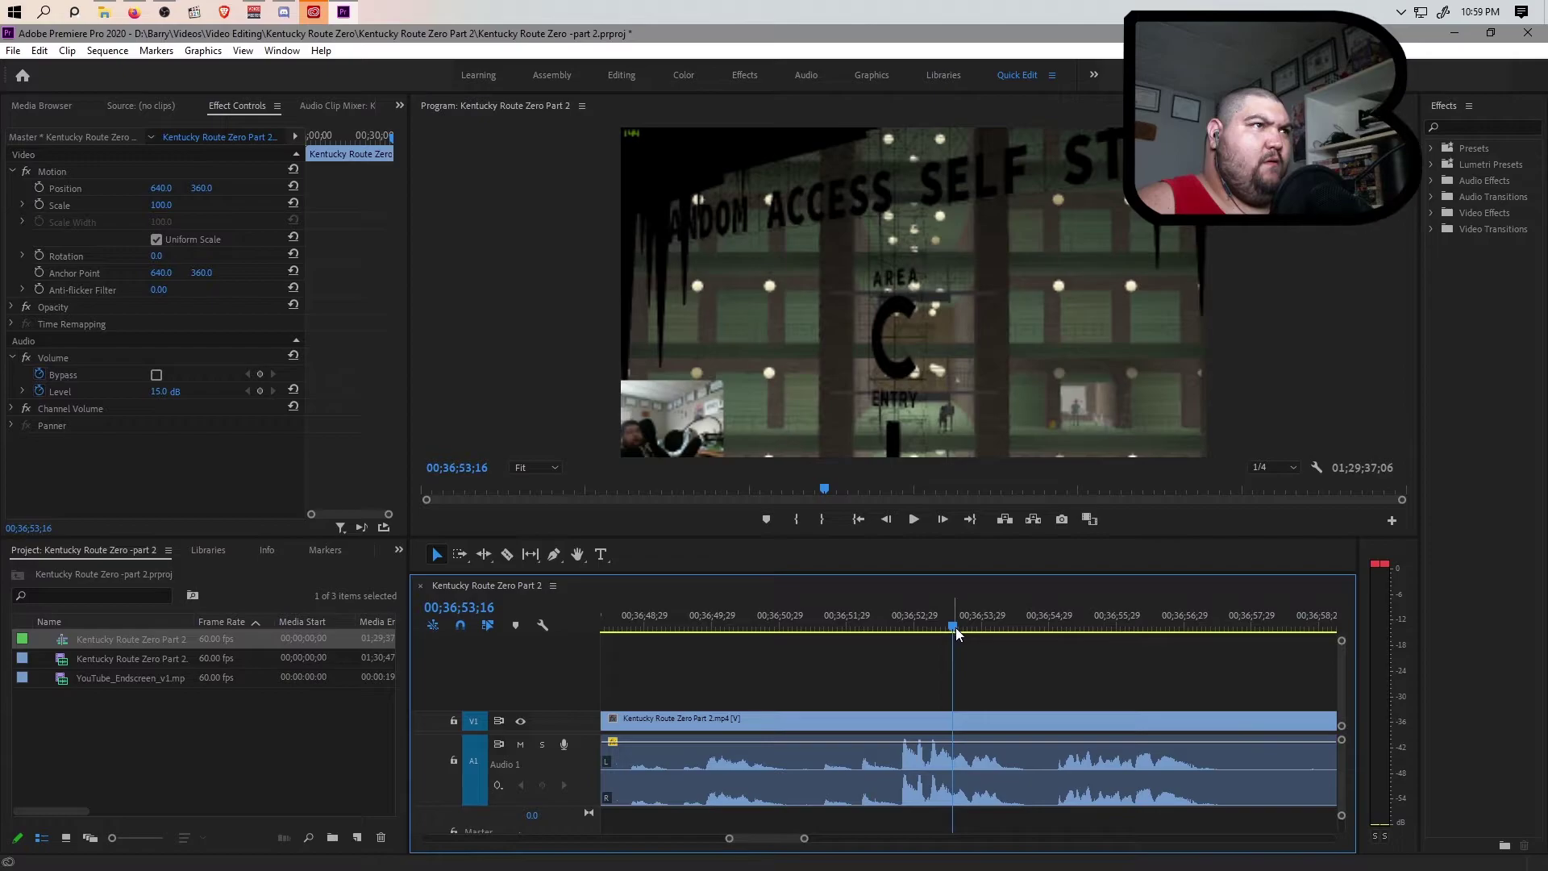
pyautogui.hotkey('ctrl', 'k')
# Step: Ripple delete the break segment between the cuts at 00;35;19;11 and 00;36;53;16 so that no gap is left
pyautogui.click(926, 764)
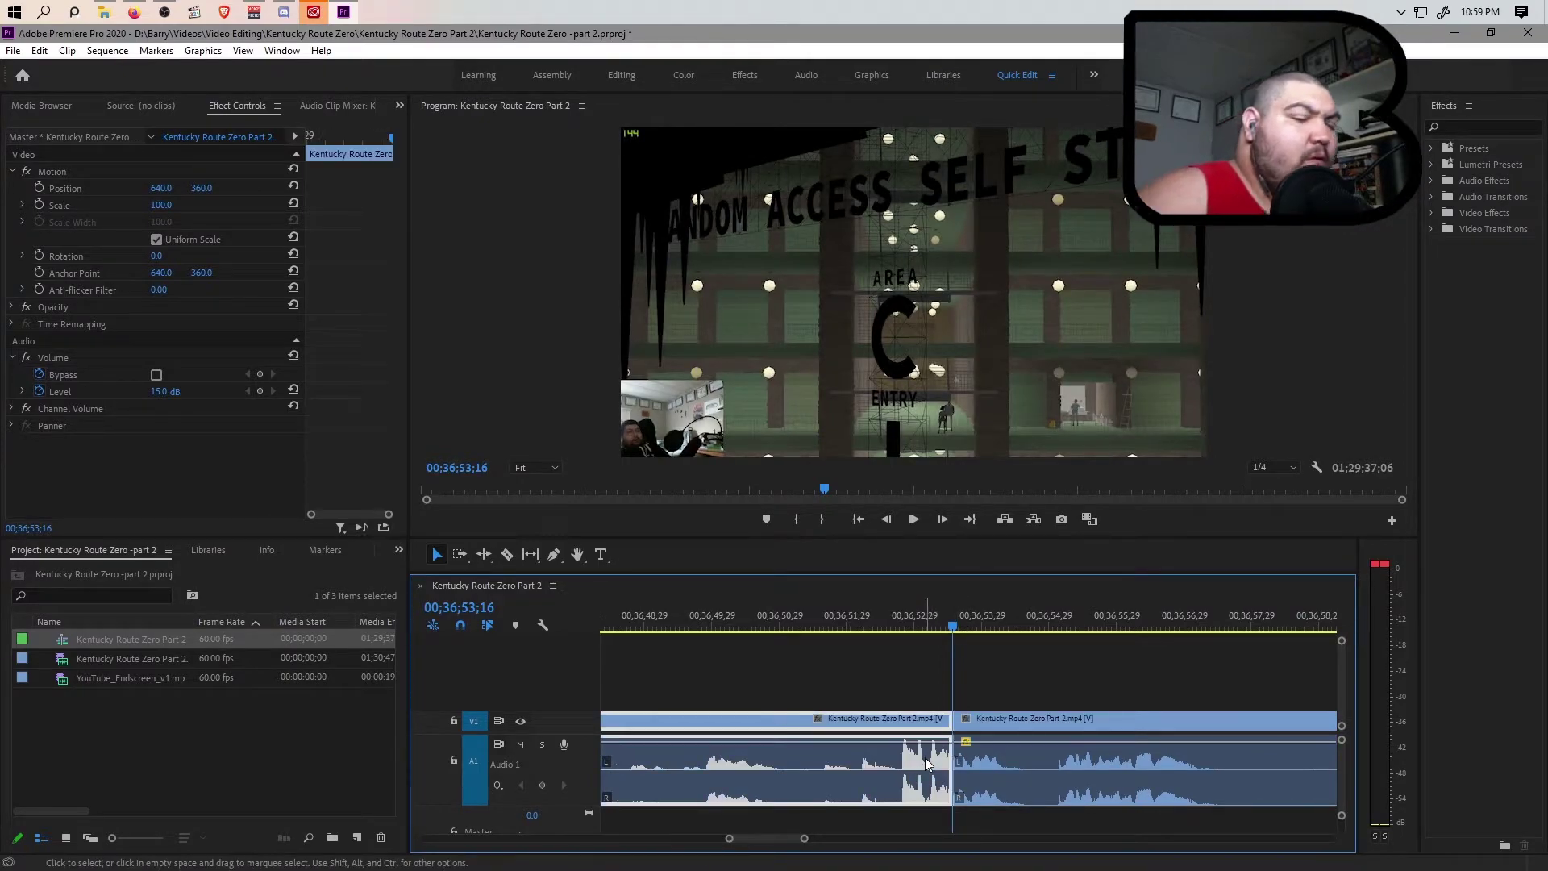
pyautogui.press('Delete')
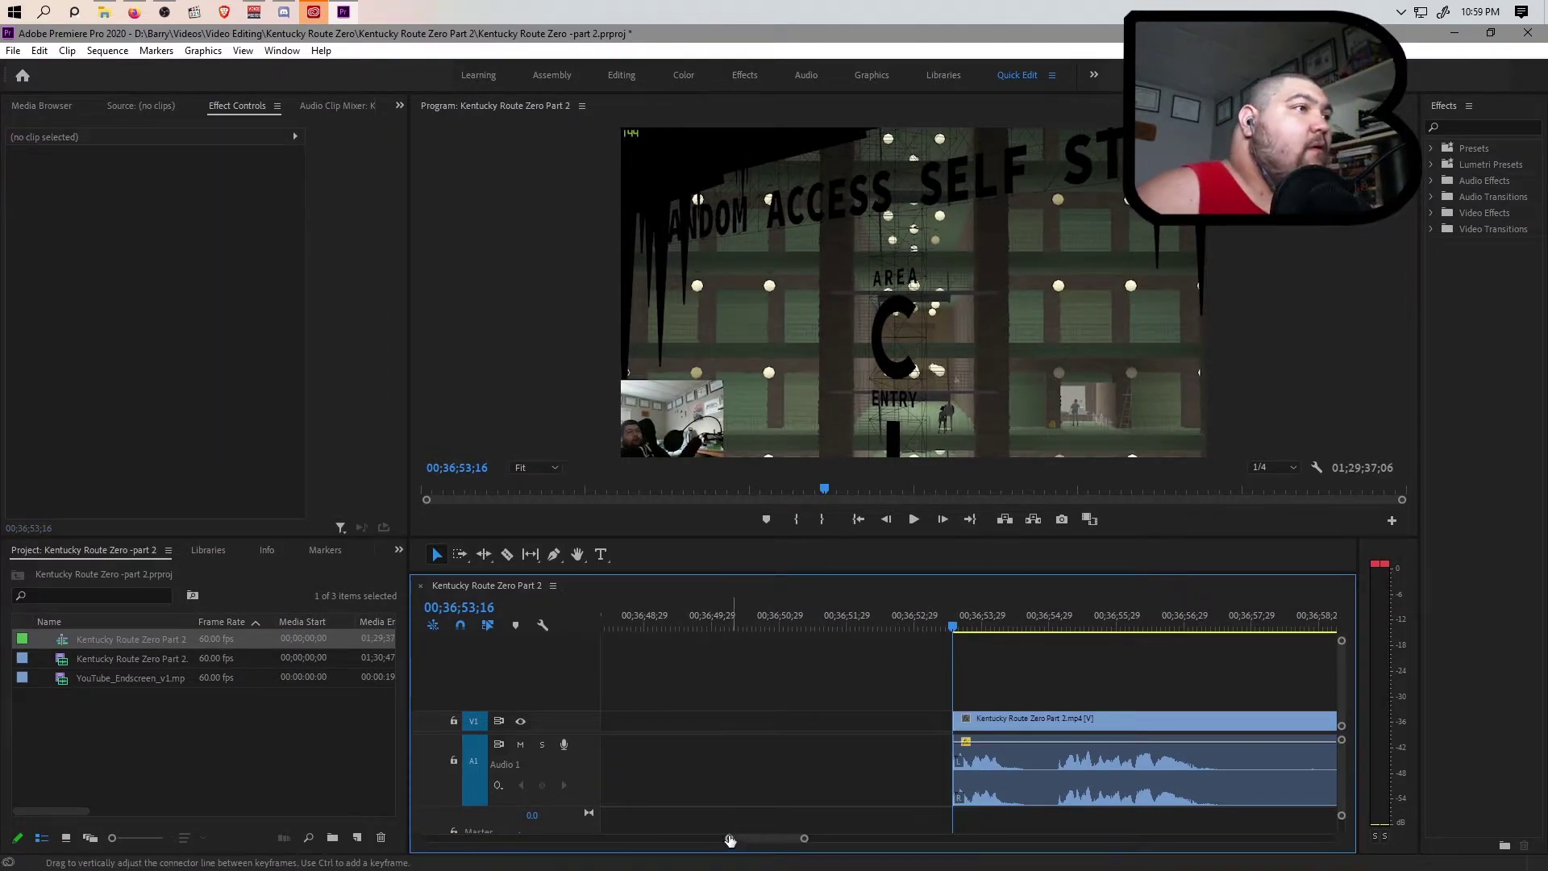
pyautogui.moveTo(730, 841); pyautogui.dragTo(518, 843)
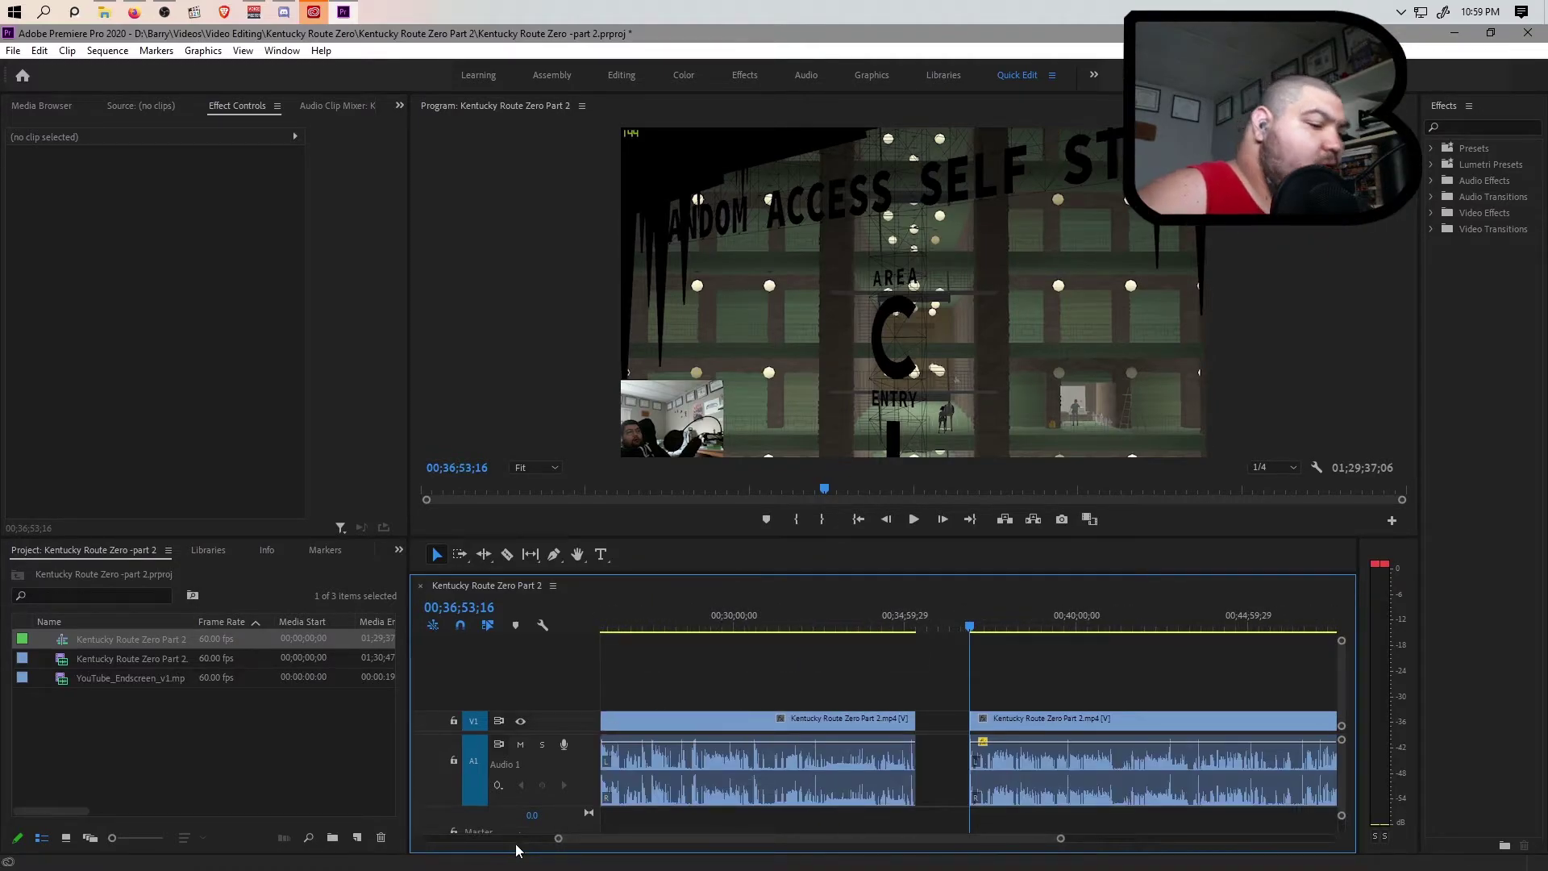
pyautogui.hotkey('ctrl', 'z')
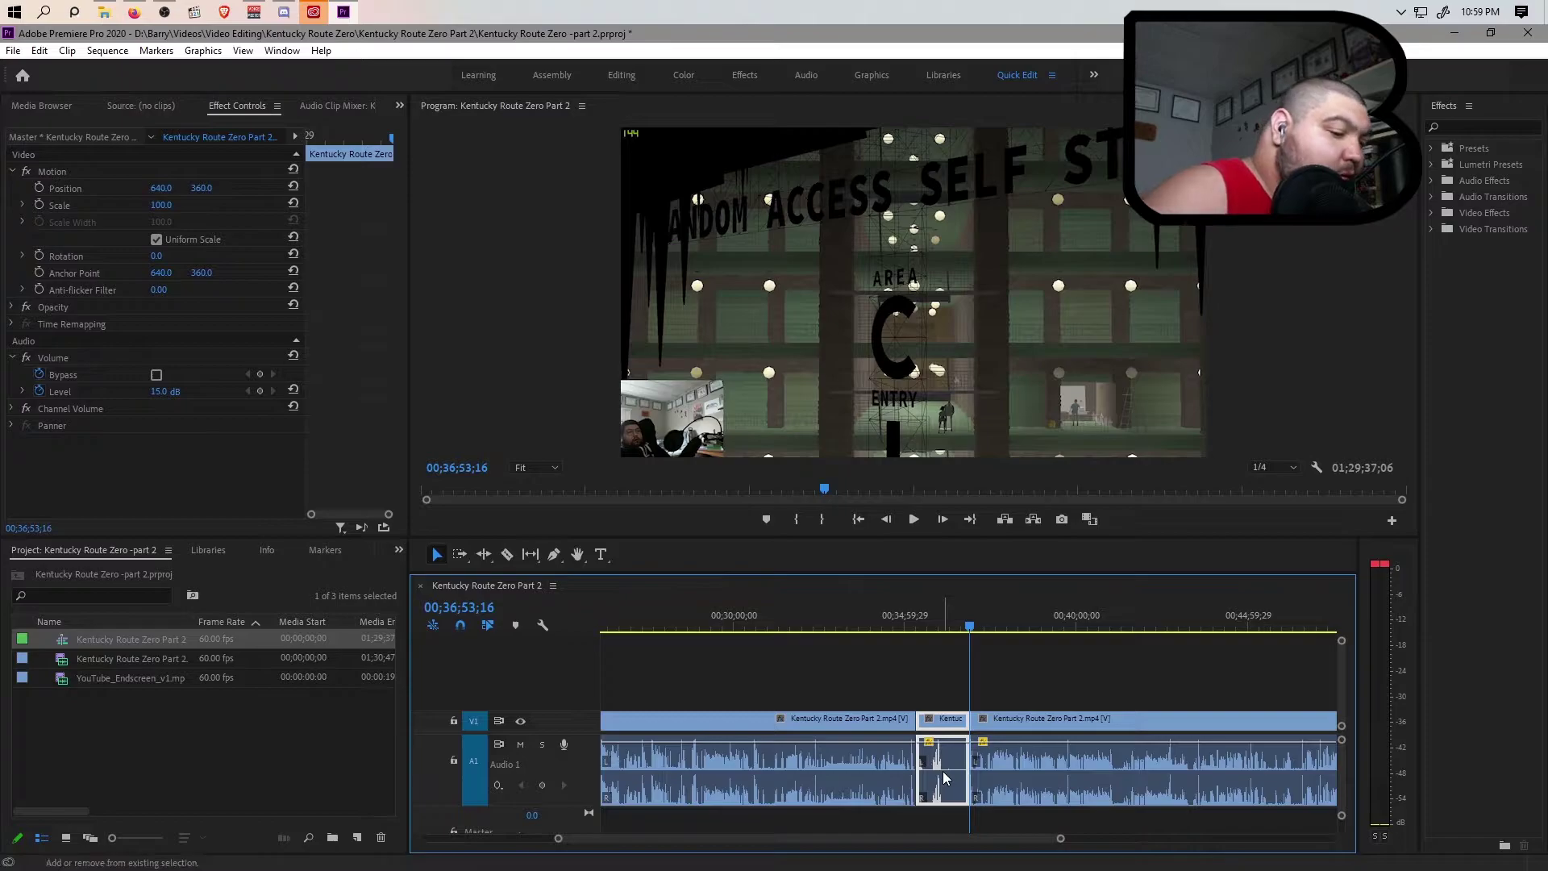
pyautogui.hotkey('shift', 'Delete')
# Step: Play back the footage across the join near 00;35;19;11 to check the transition between the two clips
pyautogui.click(923, 631)
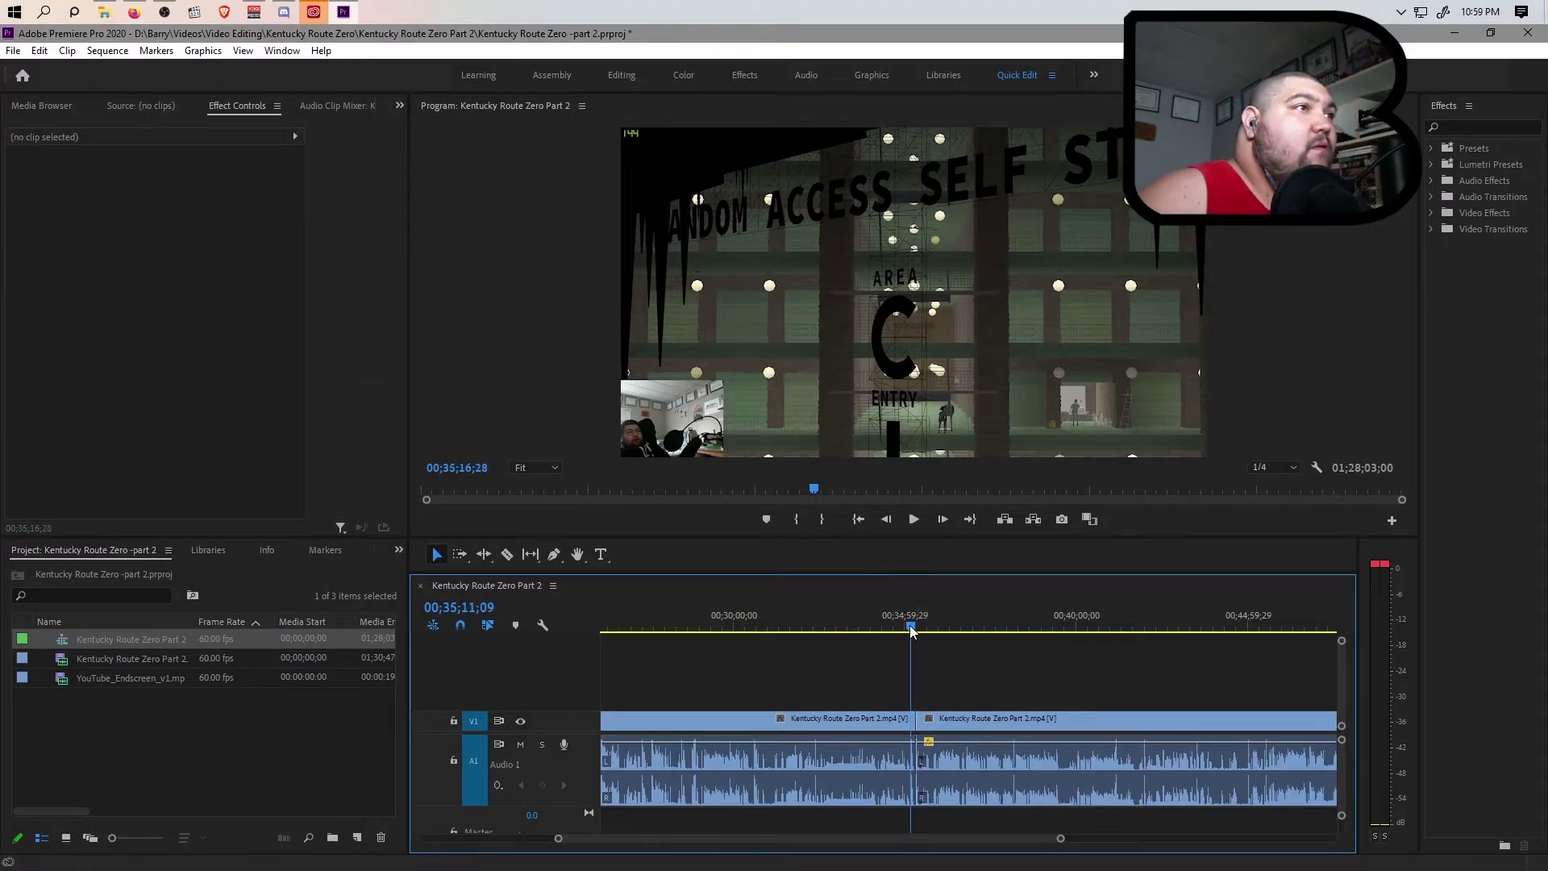
pyautogui.click(910, 631)
pyautogui.press('space')
pyautogui.press('space')
pyautogui.moveTo(1060, 838); pyautogui.dragTo(918, 839)
pyautogui.press('space')
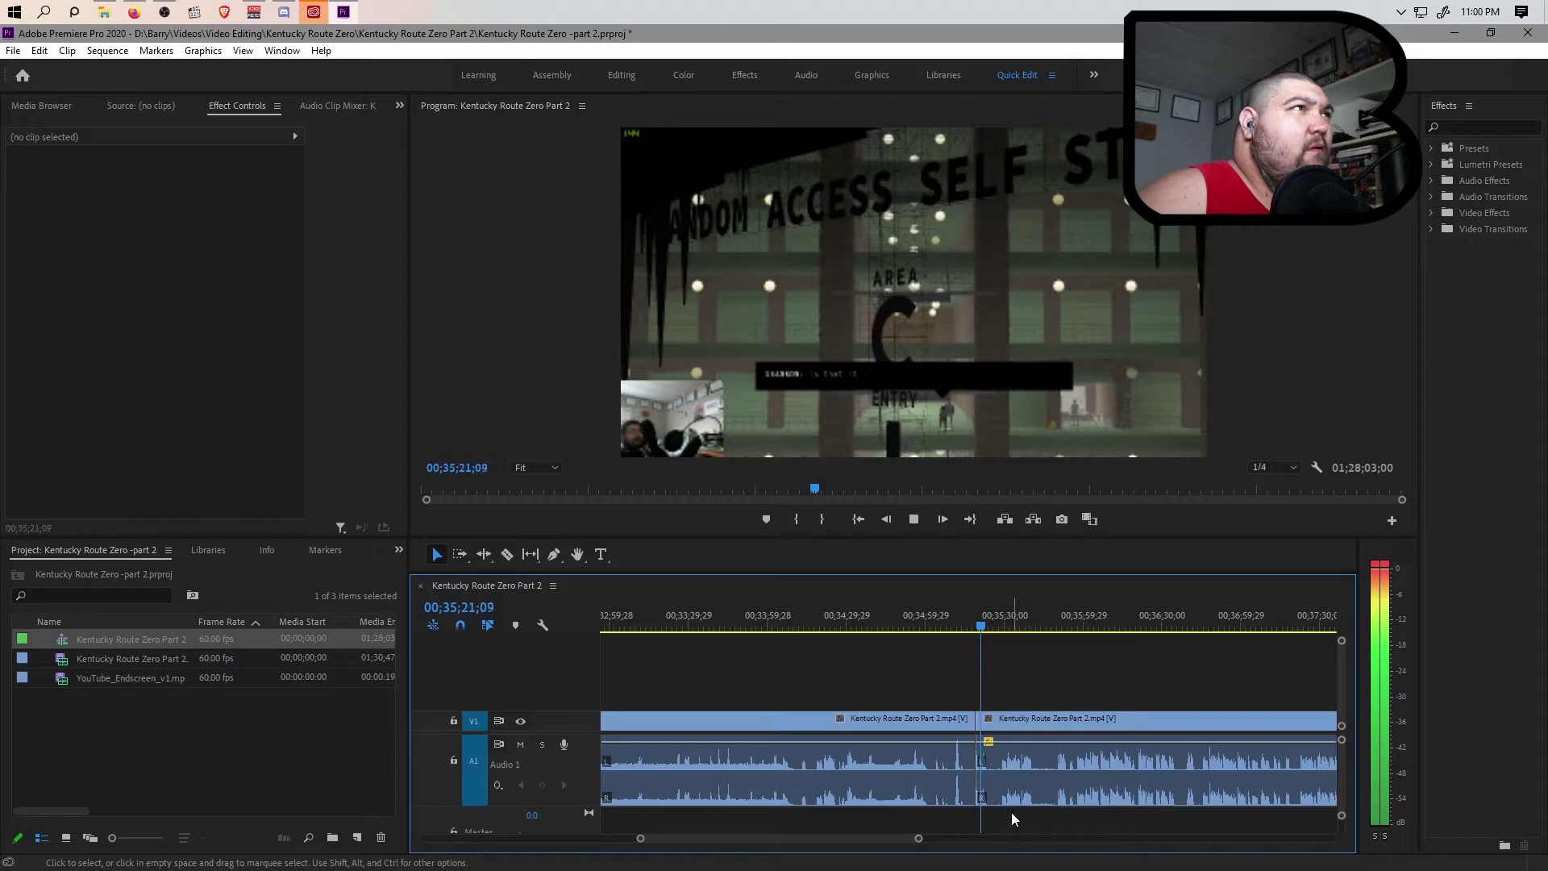
# Step: Look through the footage up to about 00;45;24;01 for a suitable stopping point near the middle of the recording
pyautogui.moveTo(919, 840); pyautogui.dragTo(1099, 844)
pyautogui.moveTo(1004, 843); pyautogui.dragTo(1038, 843)
pyautogui.moveTo(793, 630); pyautogui.dragTo(952, 627)
pyautogui.moveTo(1098, 837); pyautogui.dragTo(1135, 824)
pyautogui.moveTo(971, 631); pyautogui.dragTo(1051, 633)
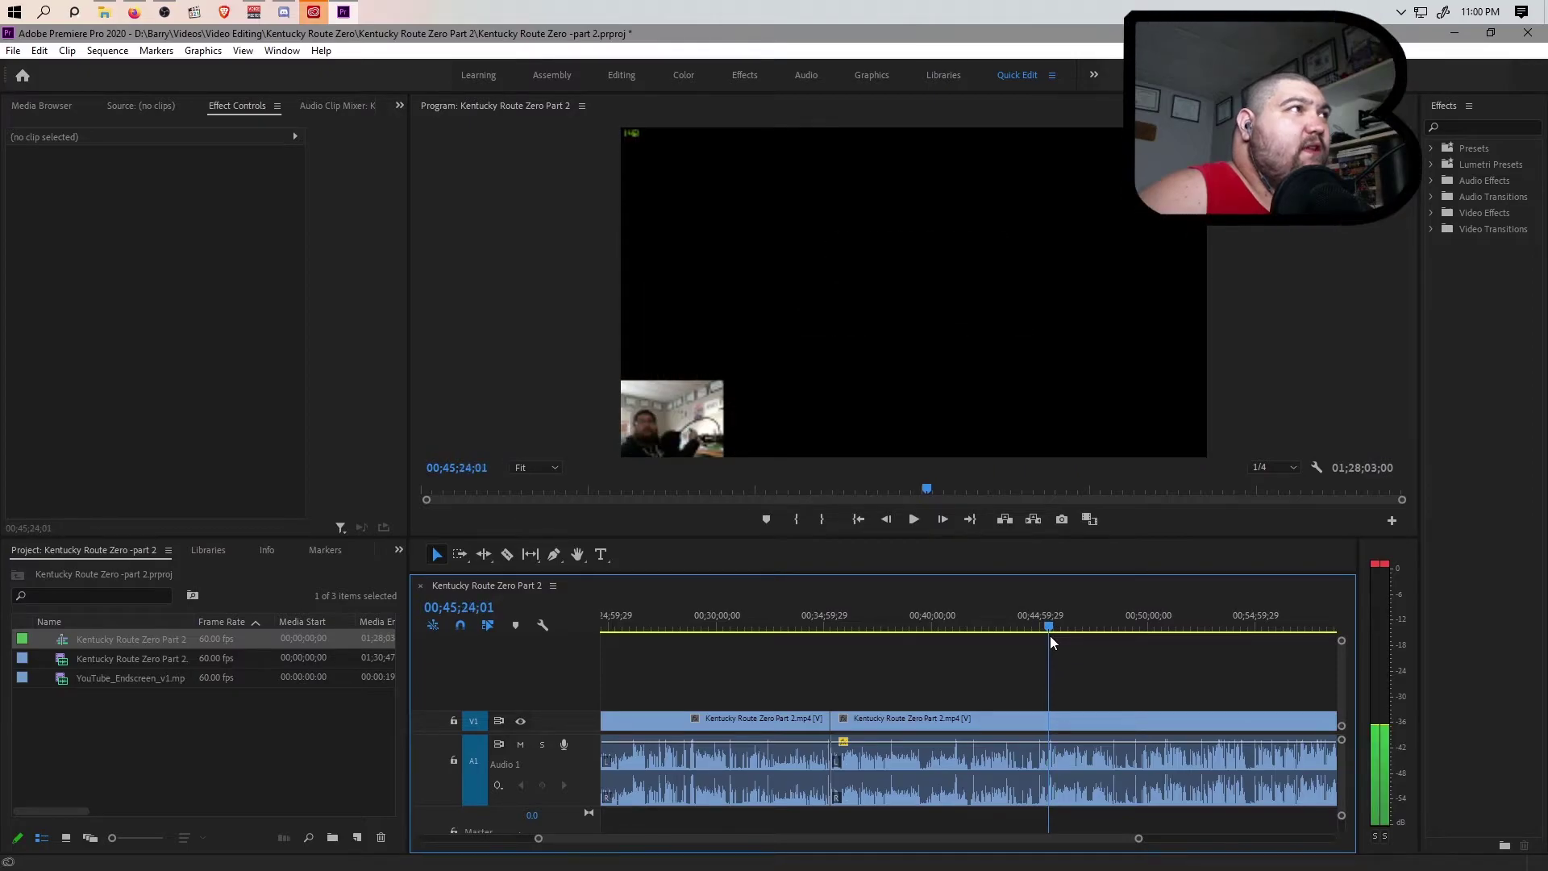
pyautogui.press('space')
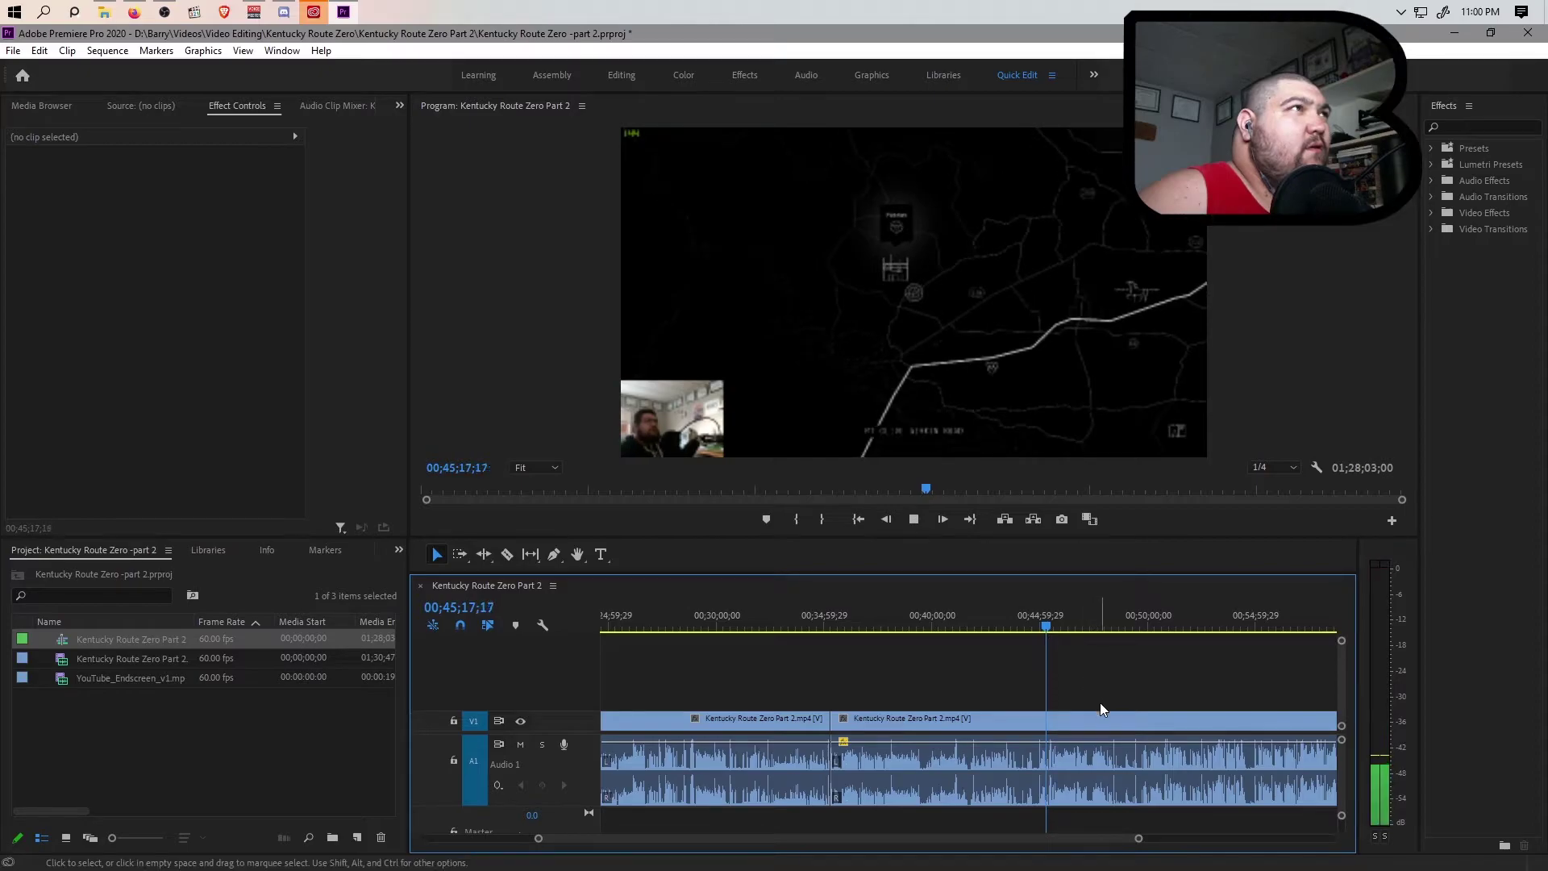
pyautogui.moveTo(1138, 838); pyautogui.dragTo(1045, 852)
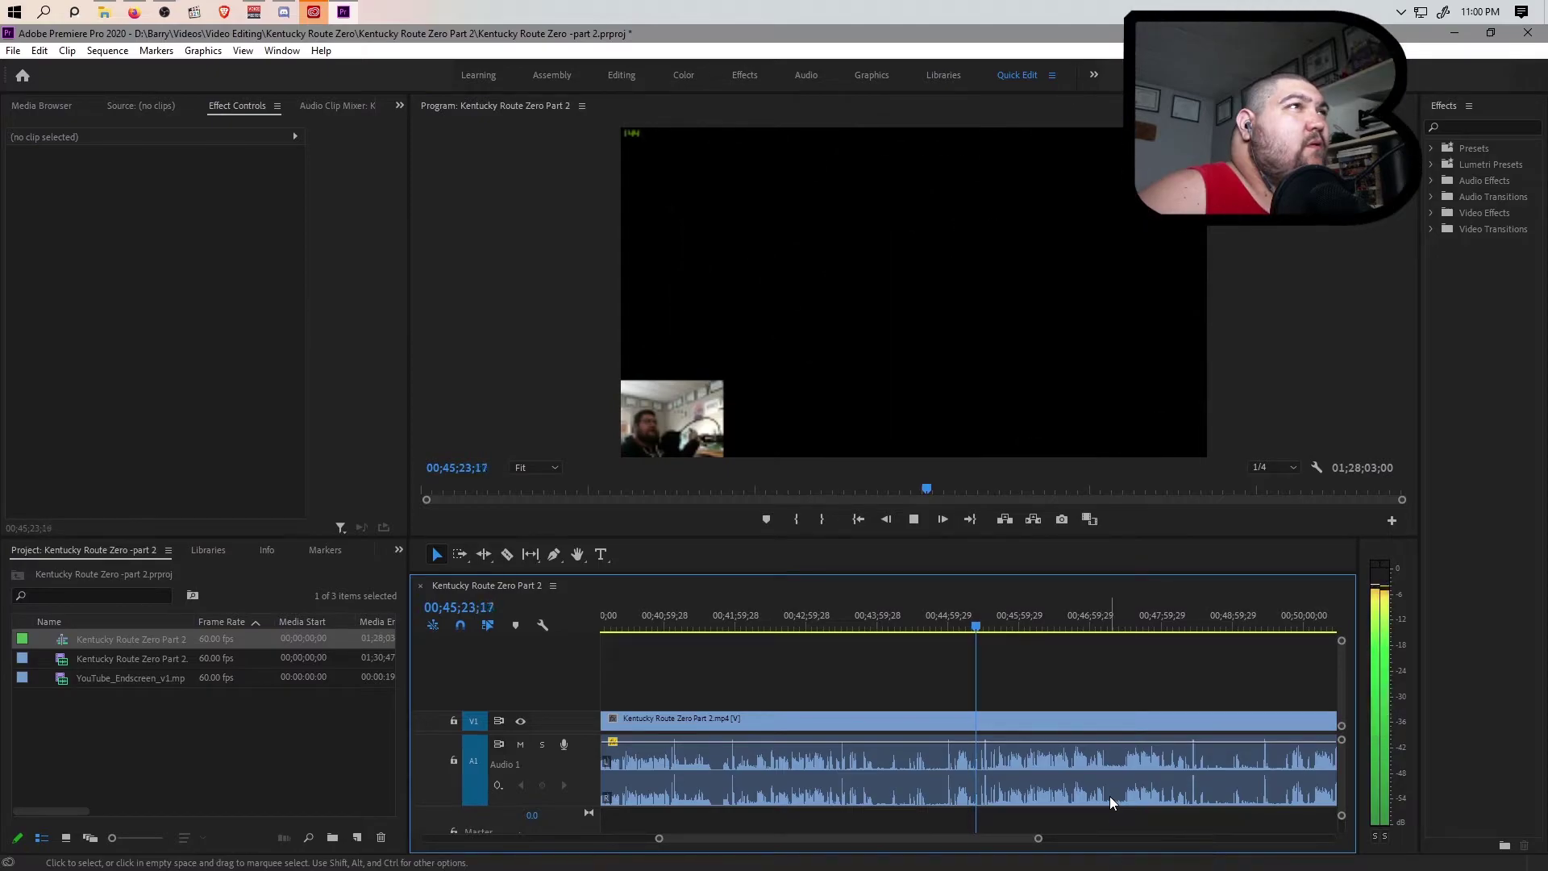
# Step: Split the gameplay clip at 00;45;25;26, on the black screen after the map scene, and select the part after the cut
pyautogui.press('space')
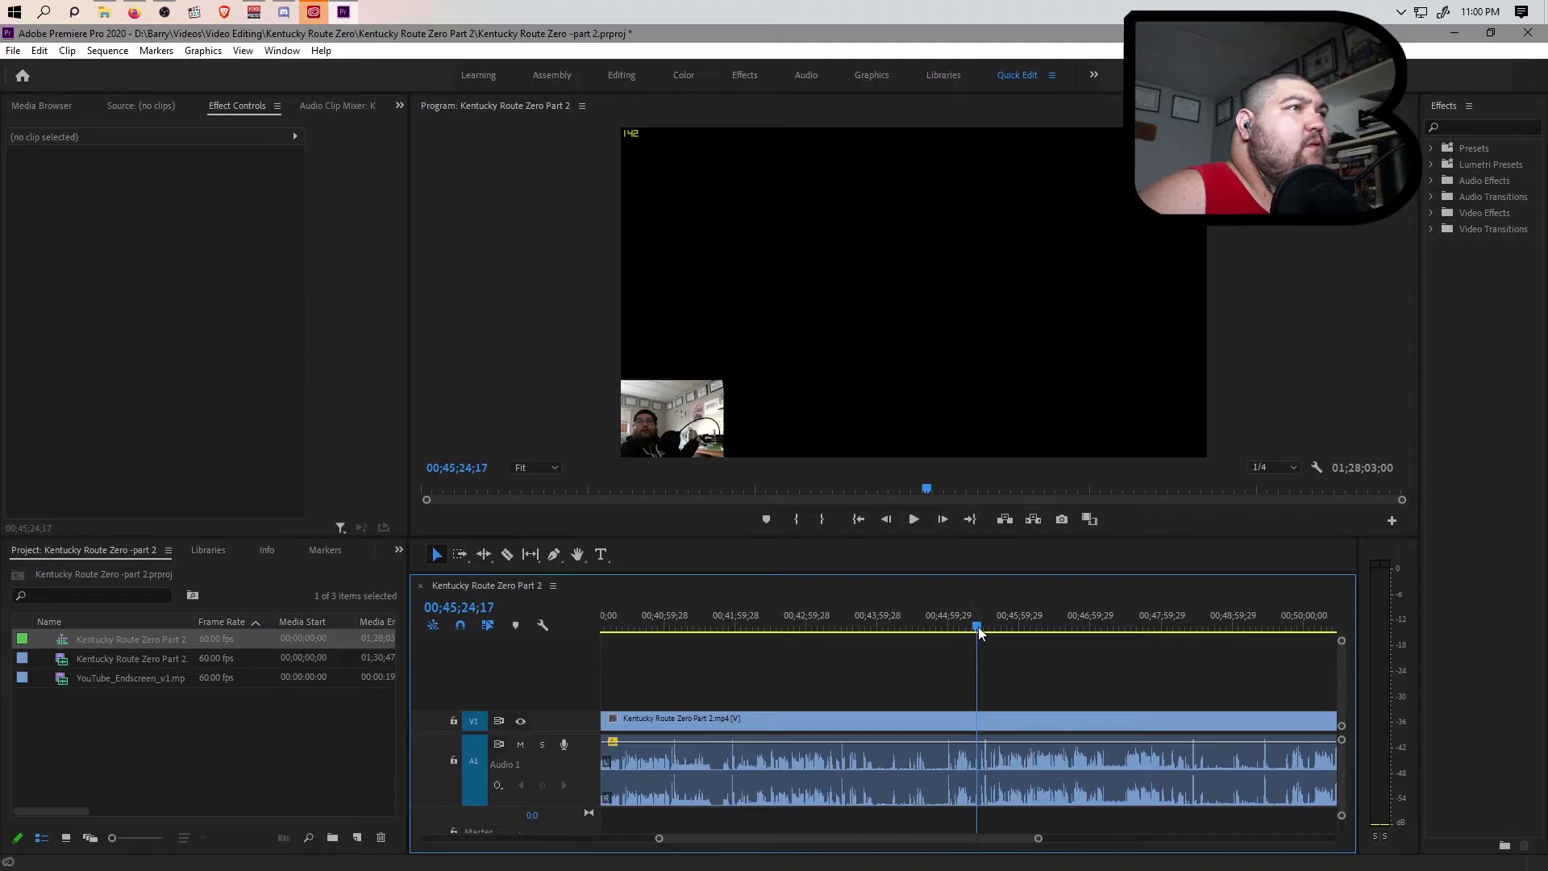
pyautogui.press('space')
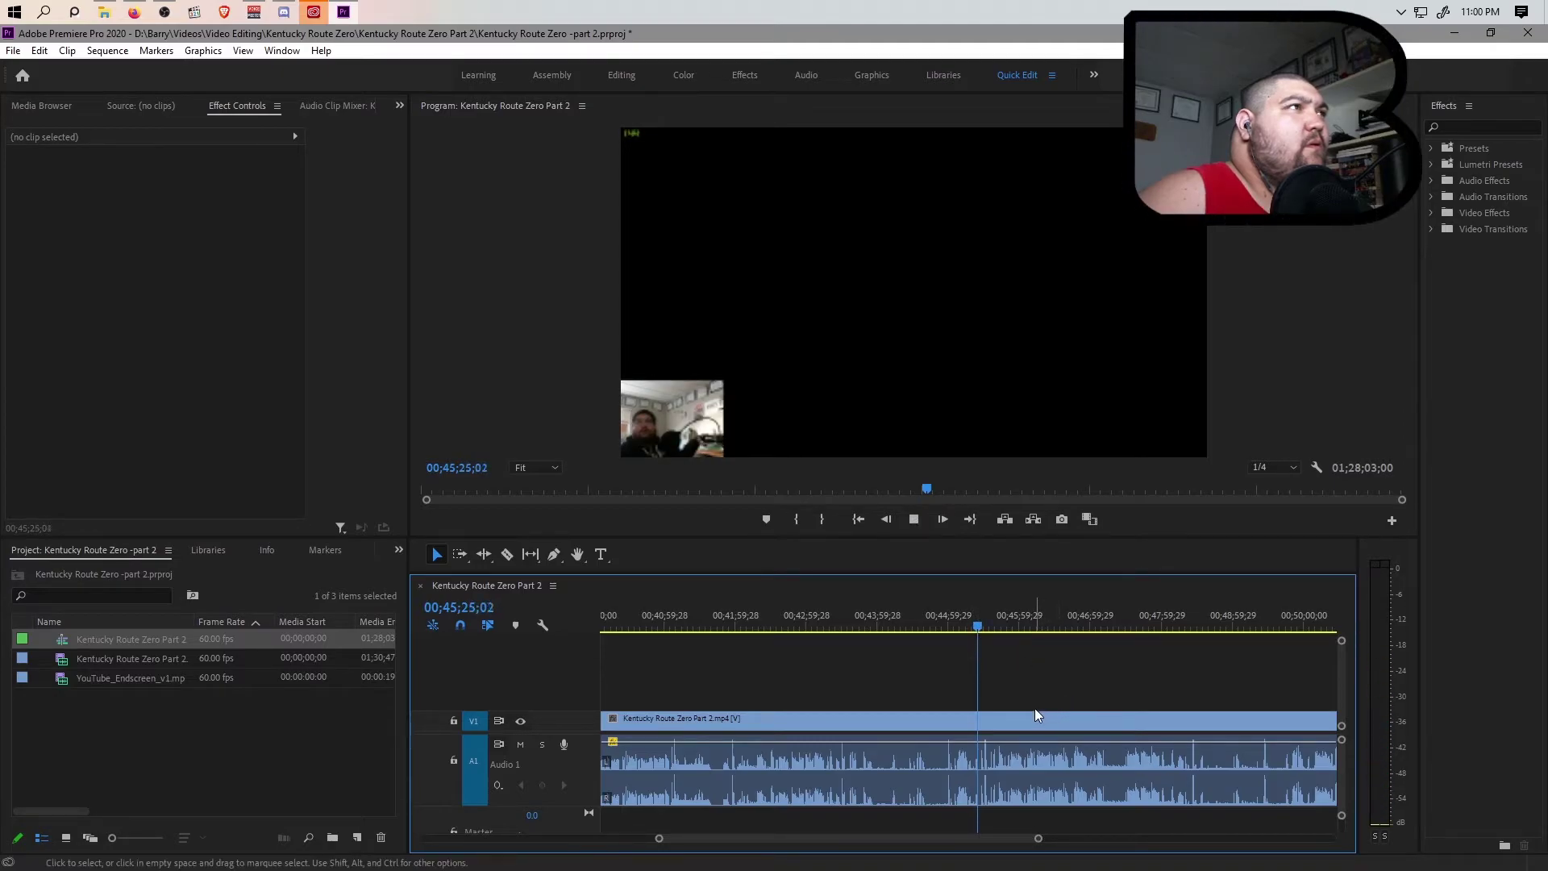
pyautogui.press('space')
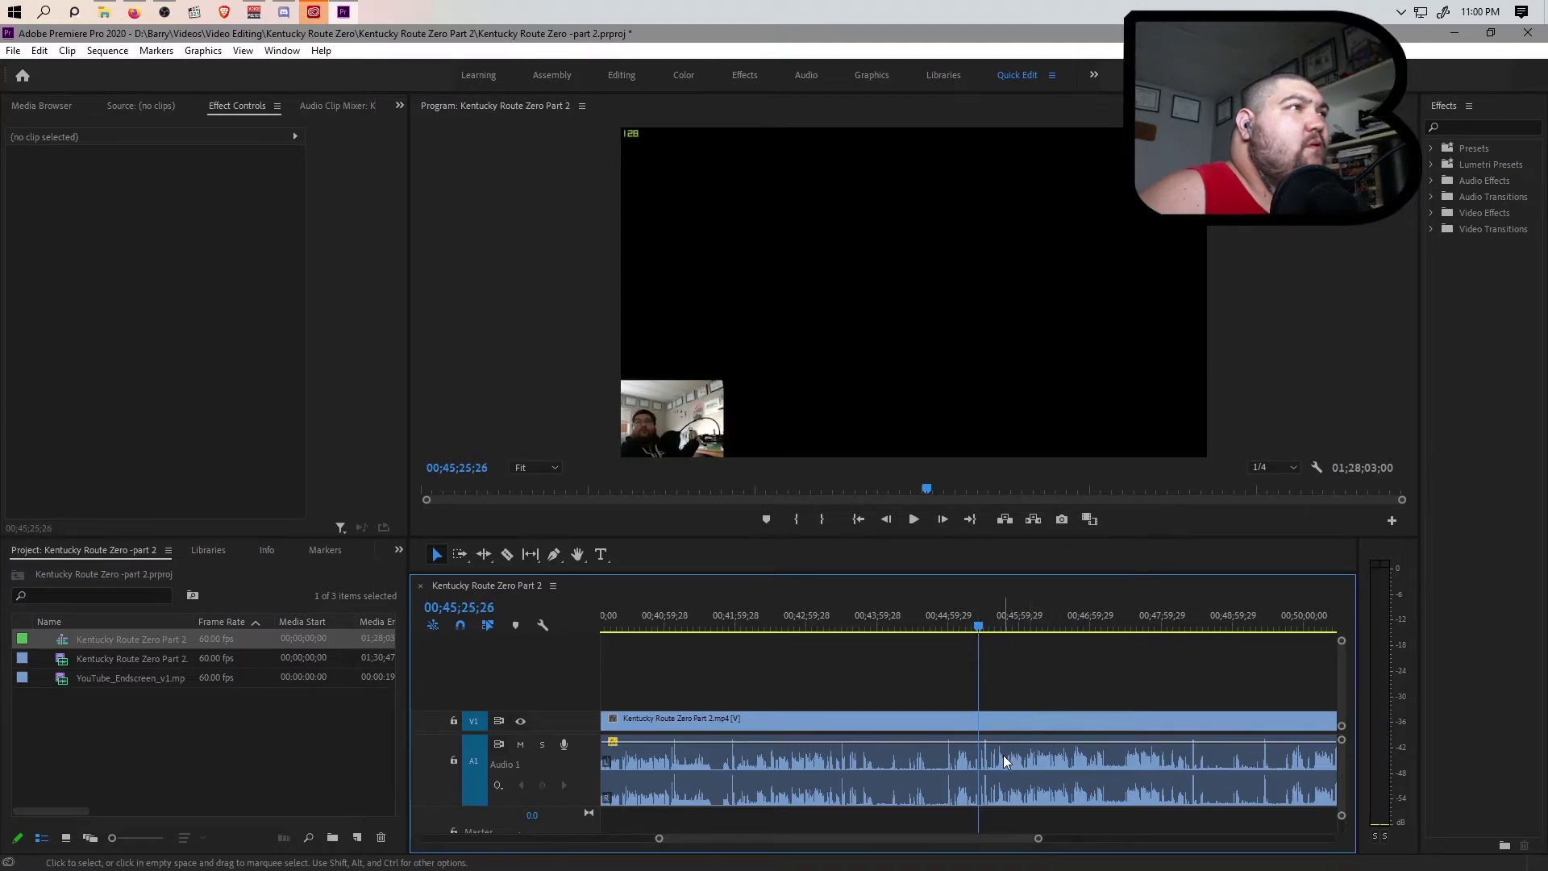
pyautogui.hotkey('ctrl', 'k')
pyautogui.click(1043, 765)
# Step: Play the closing footage between about 01;26;36;00 and 01;27;26;00 to locate where the episode should end
pyautogui.moveTo(1037, 838); pyautogui.dragTo(1344, 856)
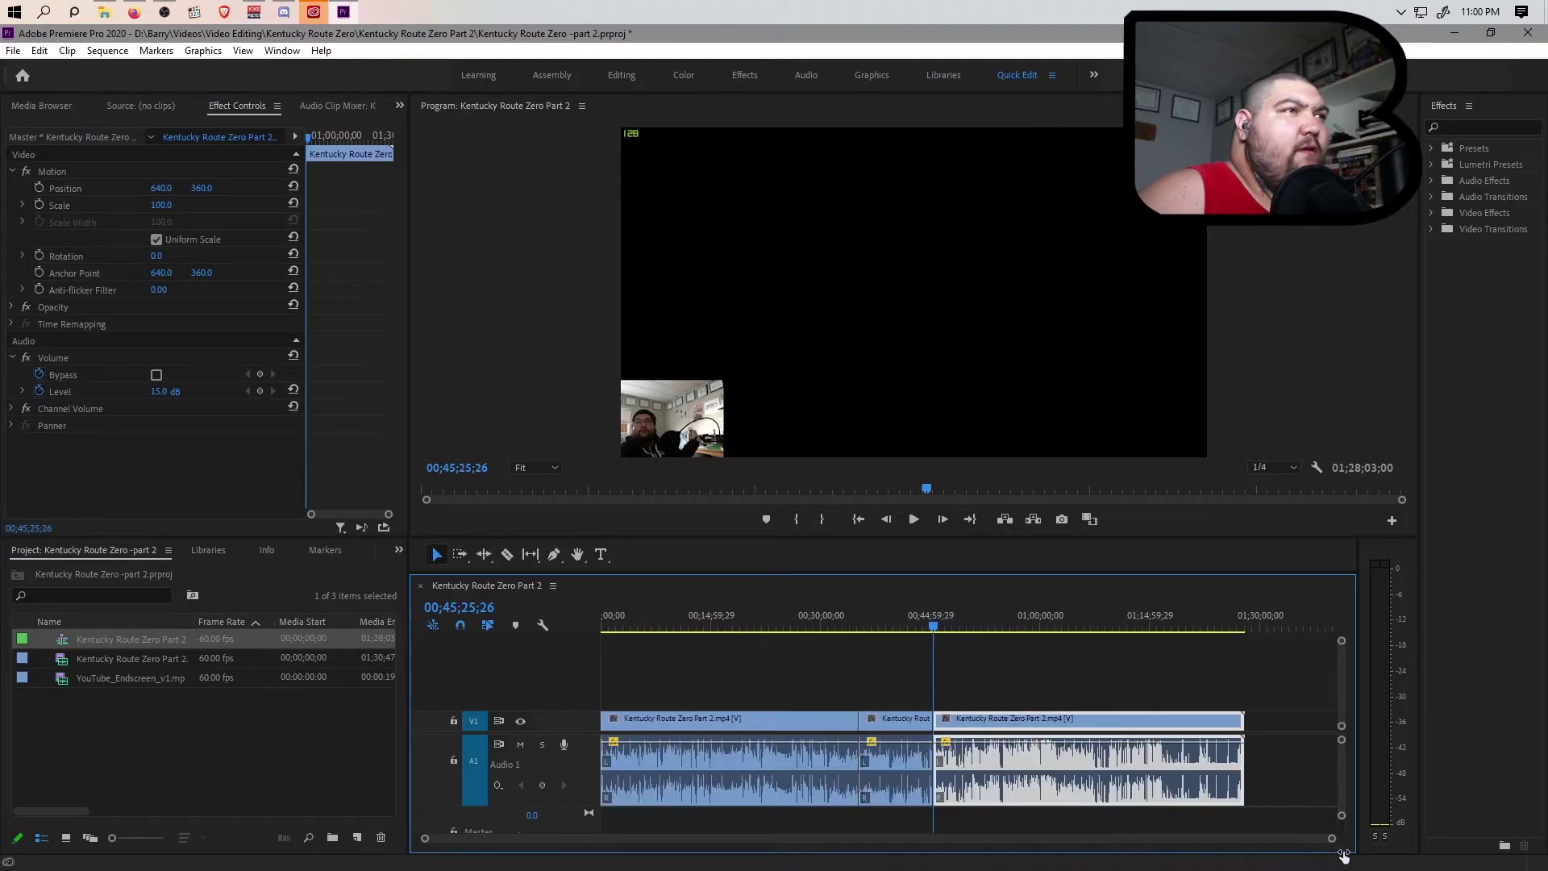
pyautogui.click(1235, 626)
pyautogui.press('space')
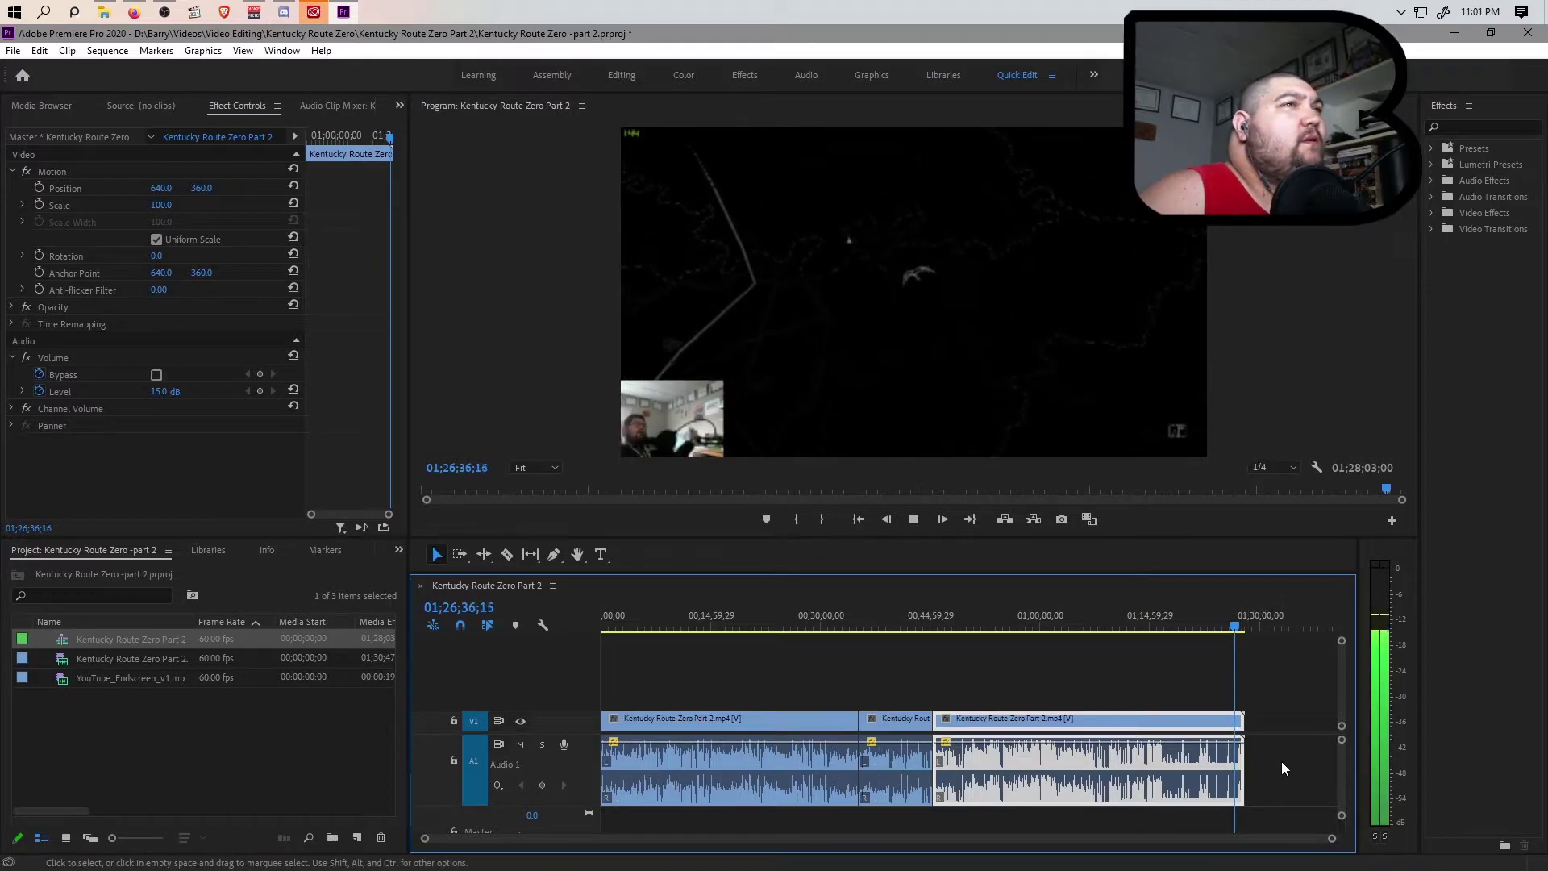
pyautogui.moveTo(1332, 838); pyautogui.dragTo(1169, 838)
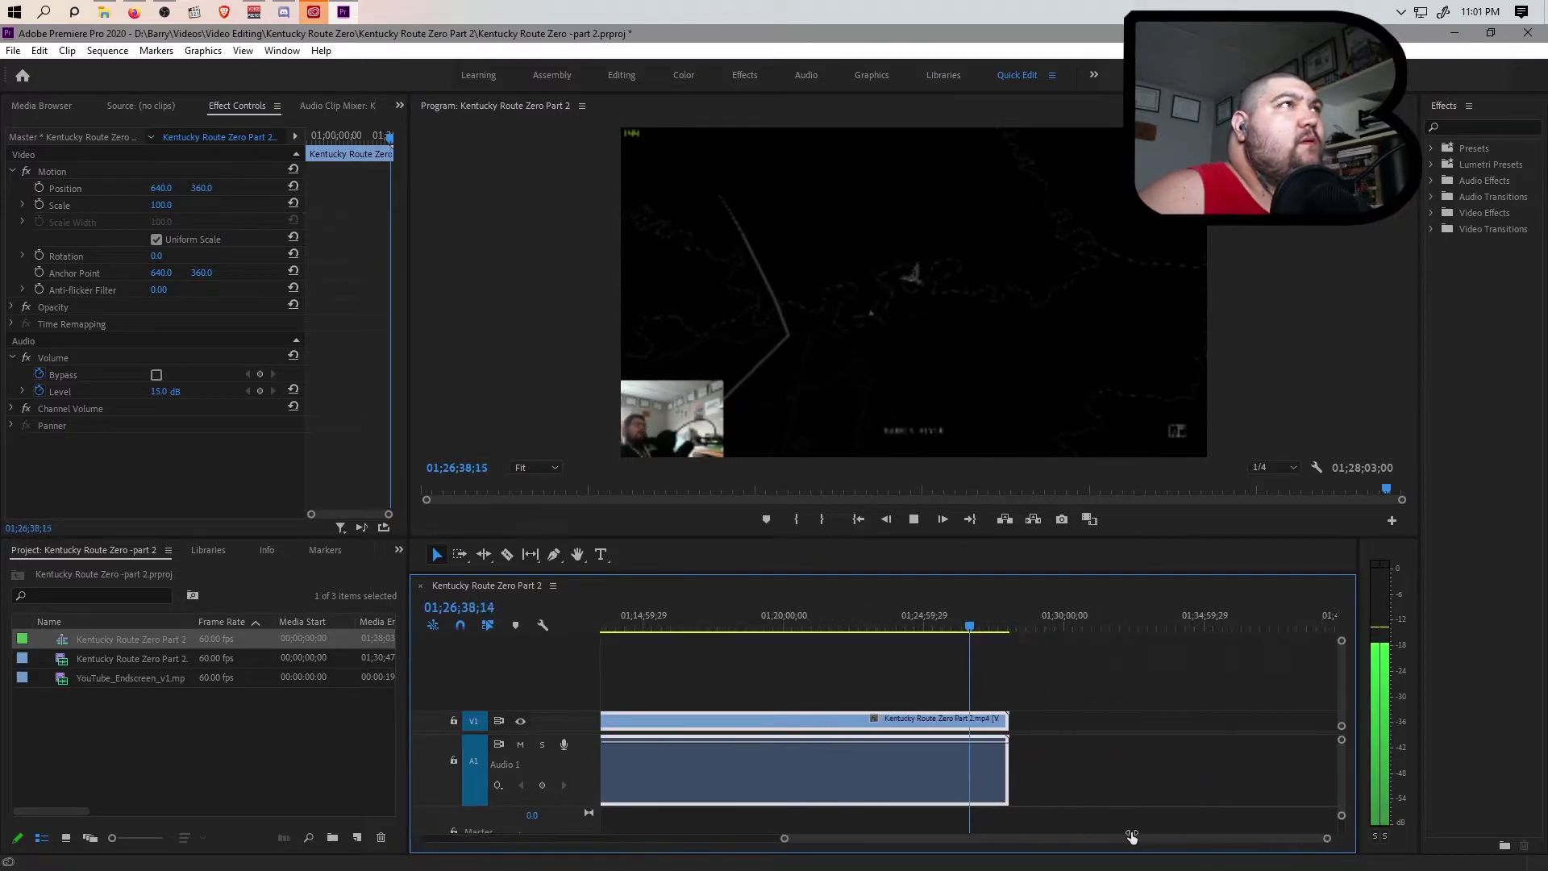
pyautogui.click(975, 627)
pyautogui.moveTo(984, 626)
pyautogui.mouseDown()
pyautogui.moveTo(1011, 628)
pyautogui.moveTo(990, 627)
pyautogui.mouseUp()
pyautogui.press('space')
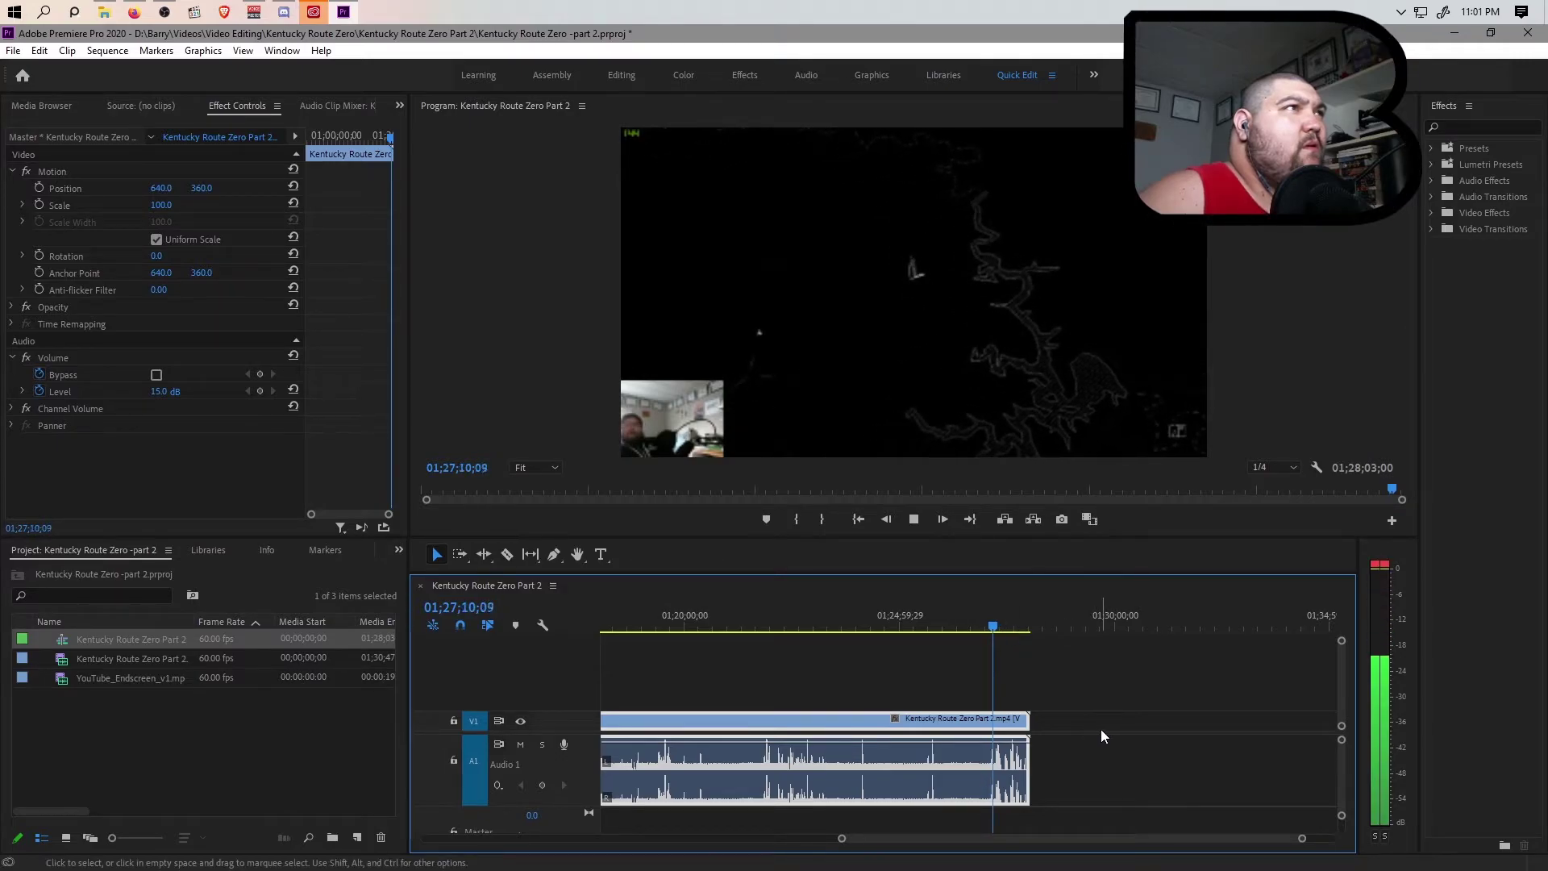
pyautogui.moveTo(995, 631); pyautogui.dragTo(1001, 630)
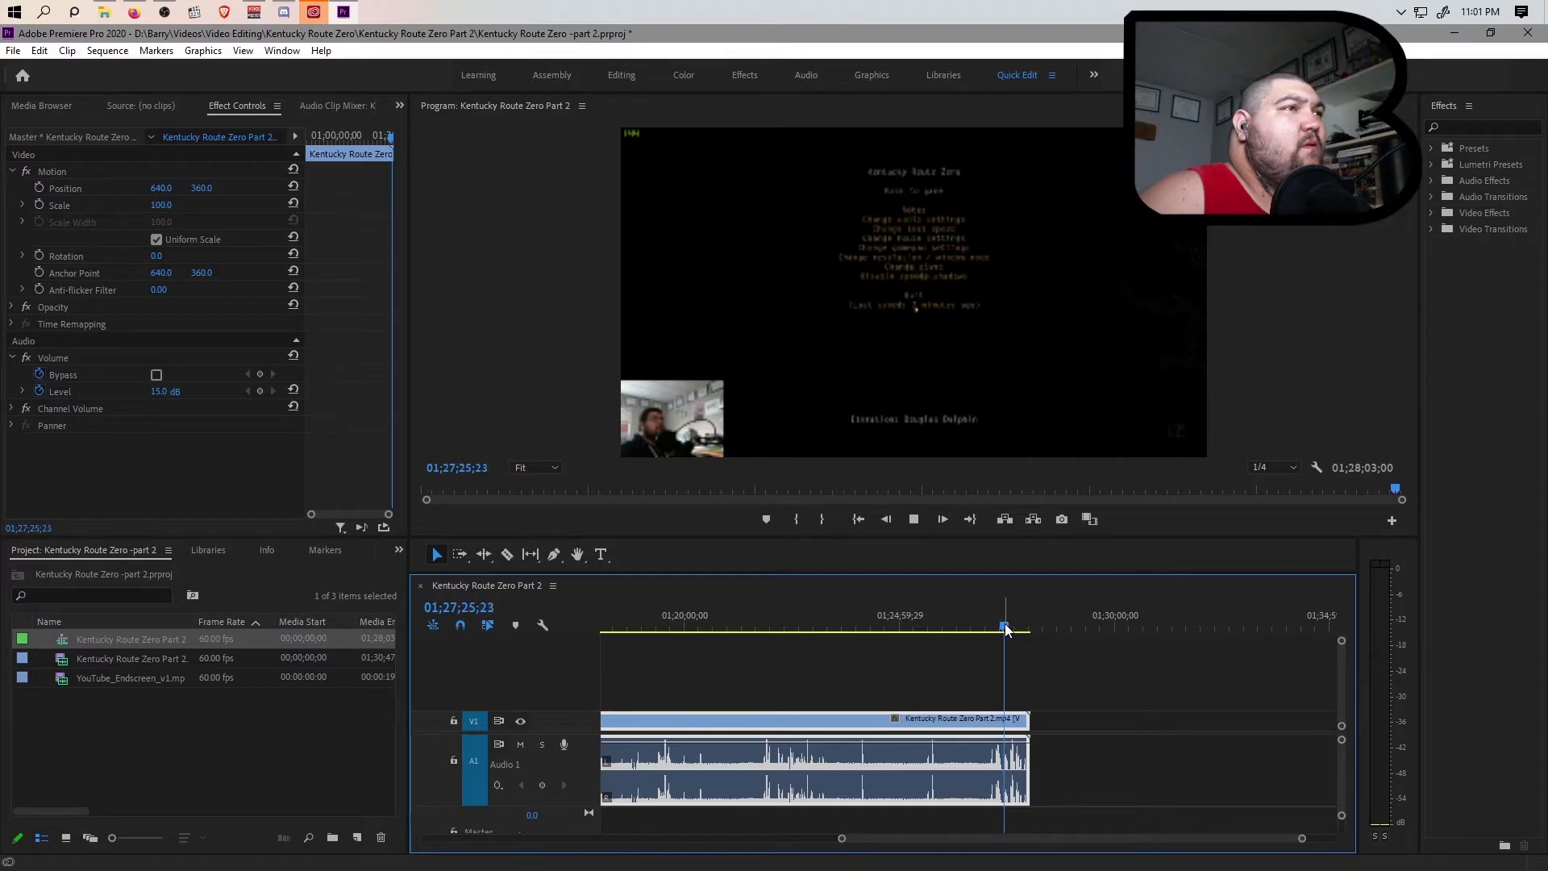
pyautogui.click(991, 629)
pyautogui.press('space')
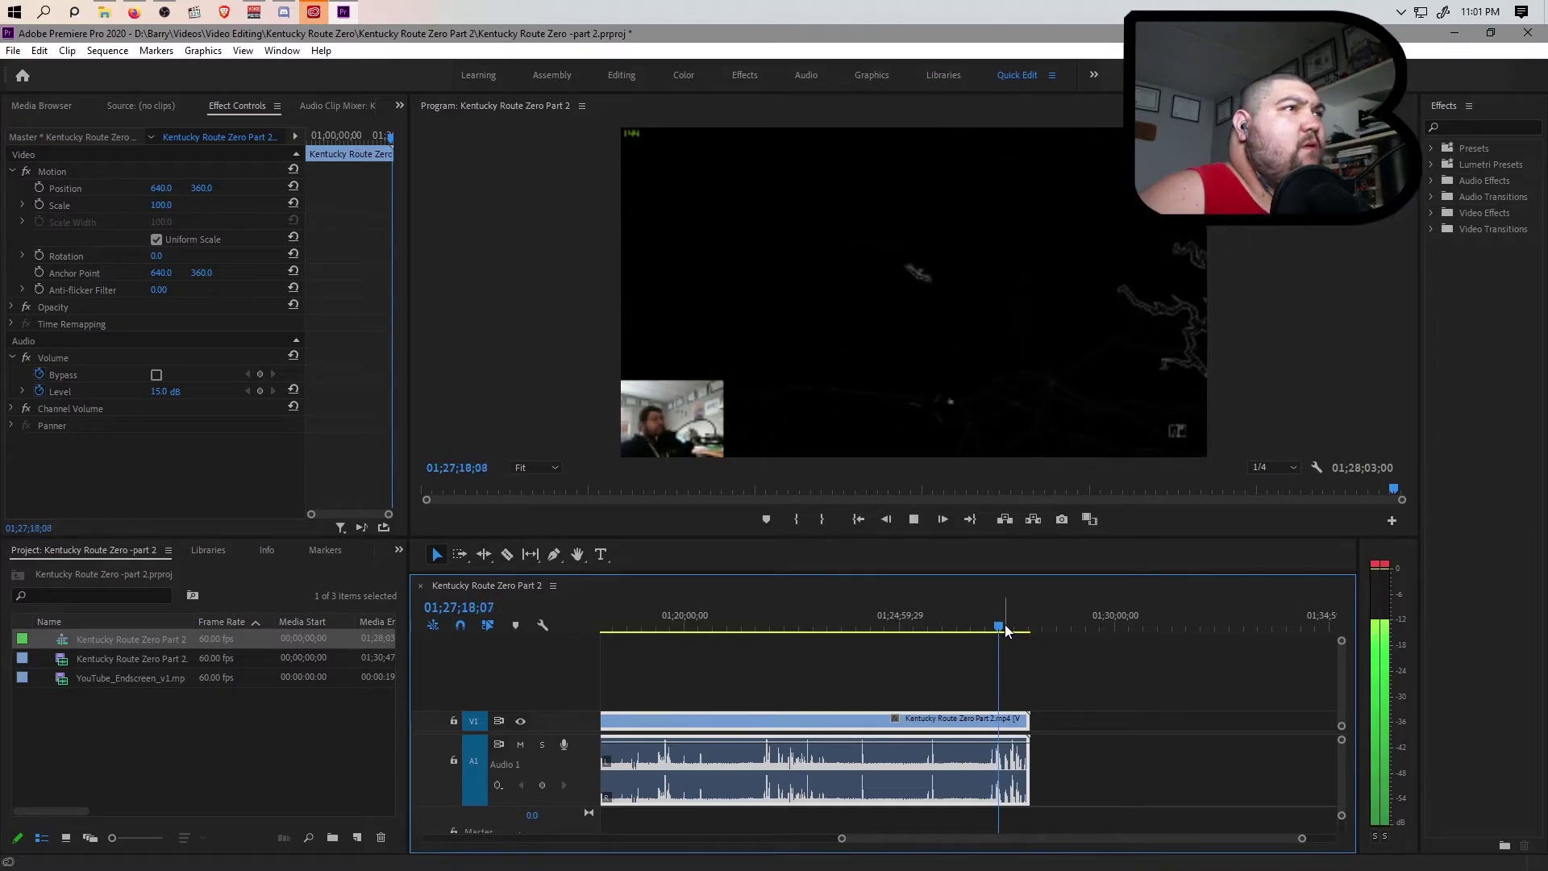
pyautogui.click(992, 628)
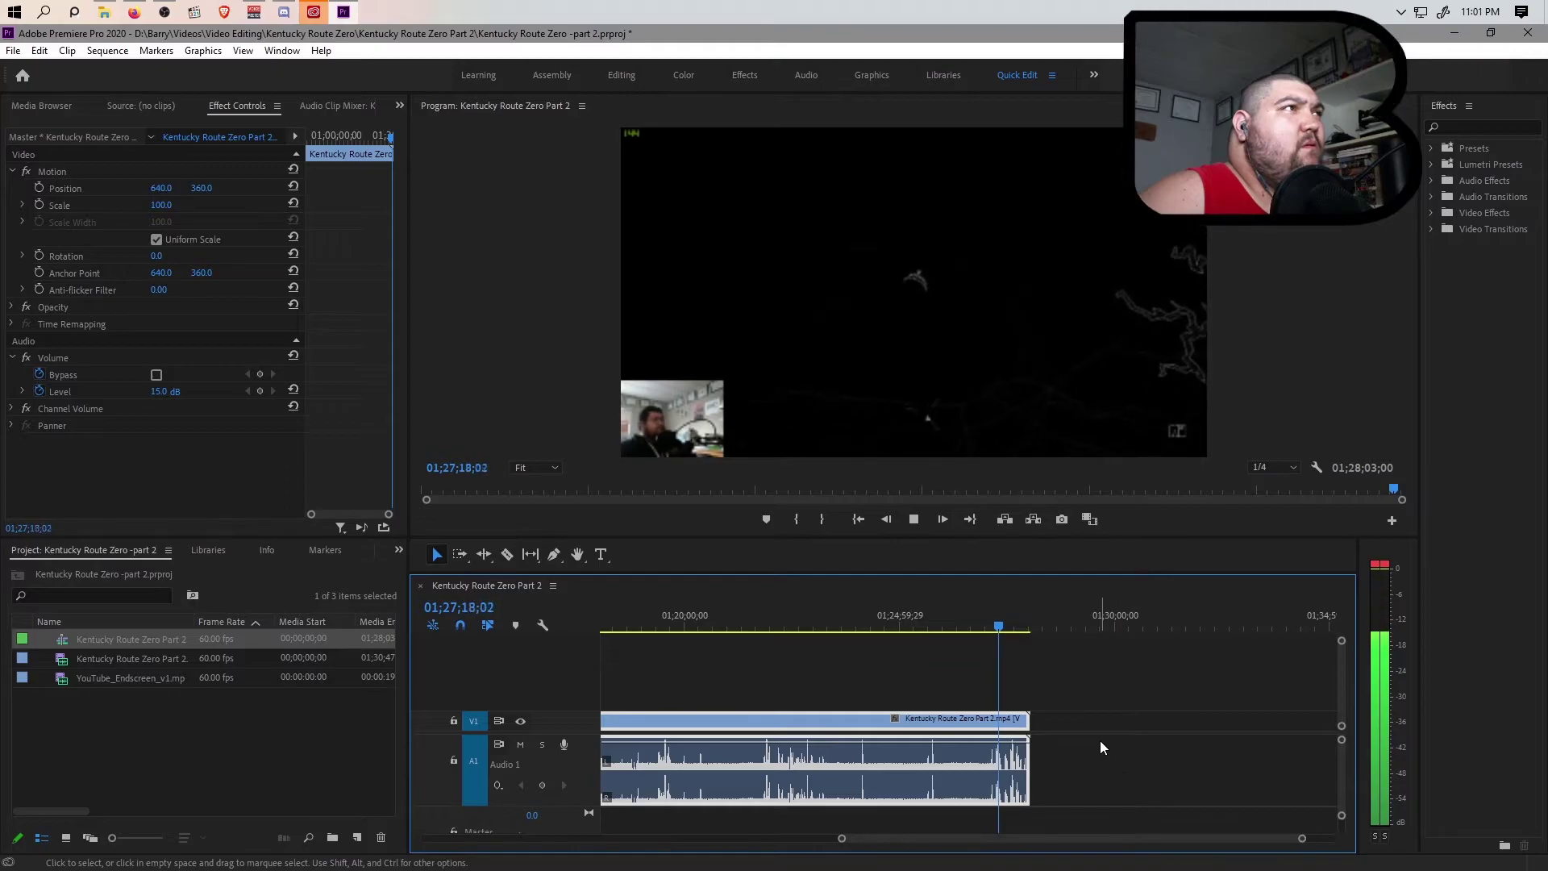
pyautogui.moveTo(1301, 838); pyautogui.dragTo(1168, 838)
pyautogui.press('space')
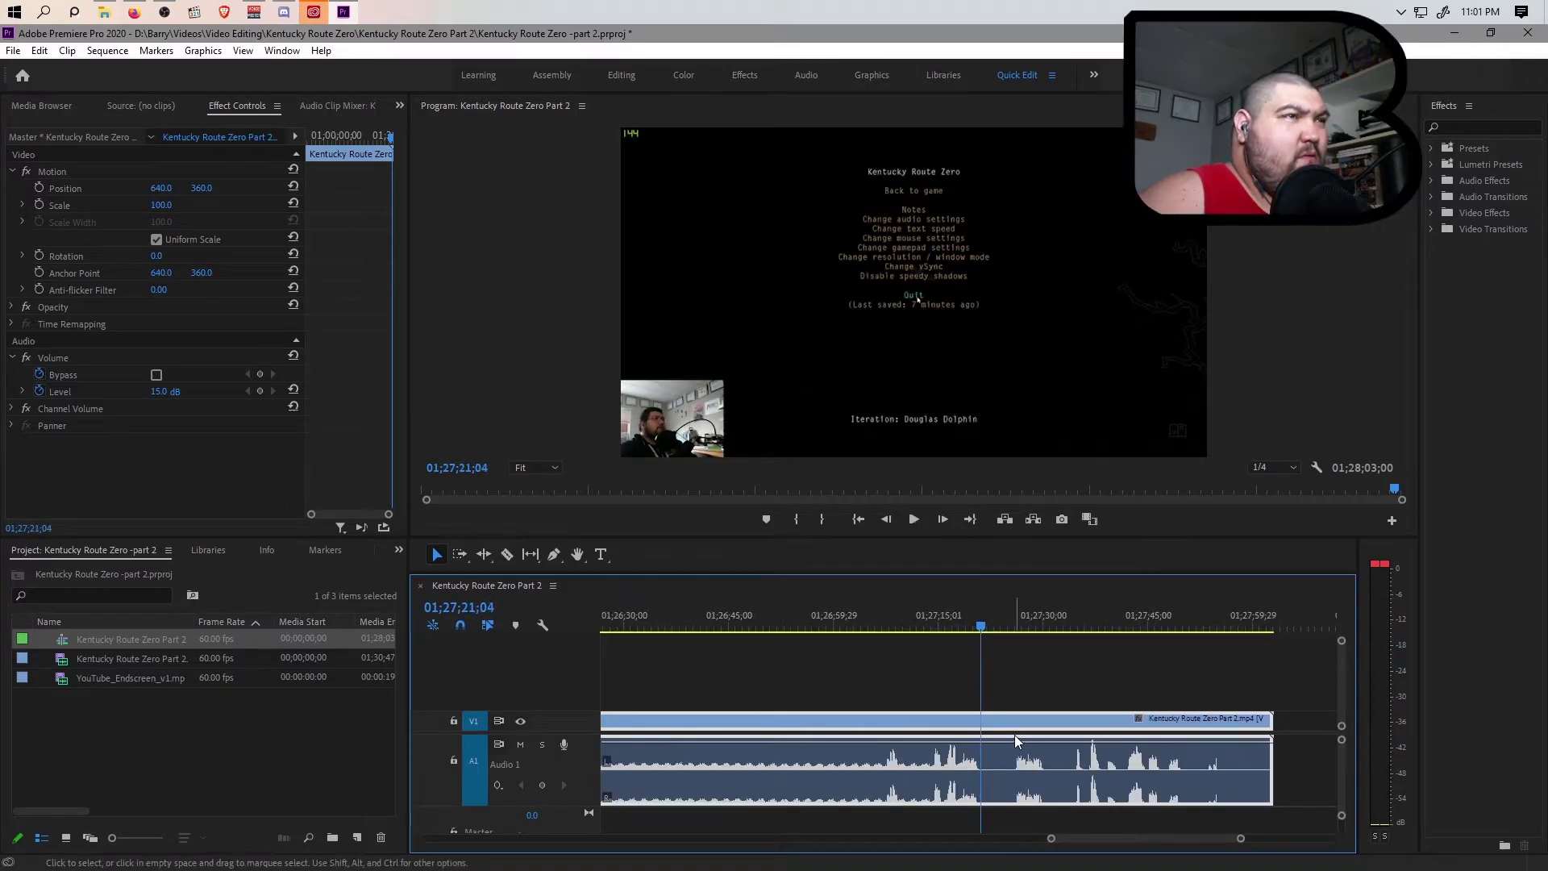
# Step: Split the last clip at 01;27;21;07, on the game's pause menu, and delete the footage after the cut
pyautogui.moveTo(1035, 622); pyautogui.dragTo(960, 640)
pyautogui.press('space')
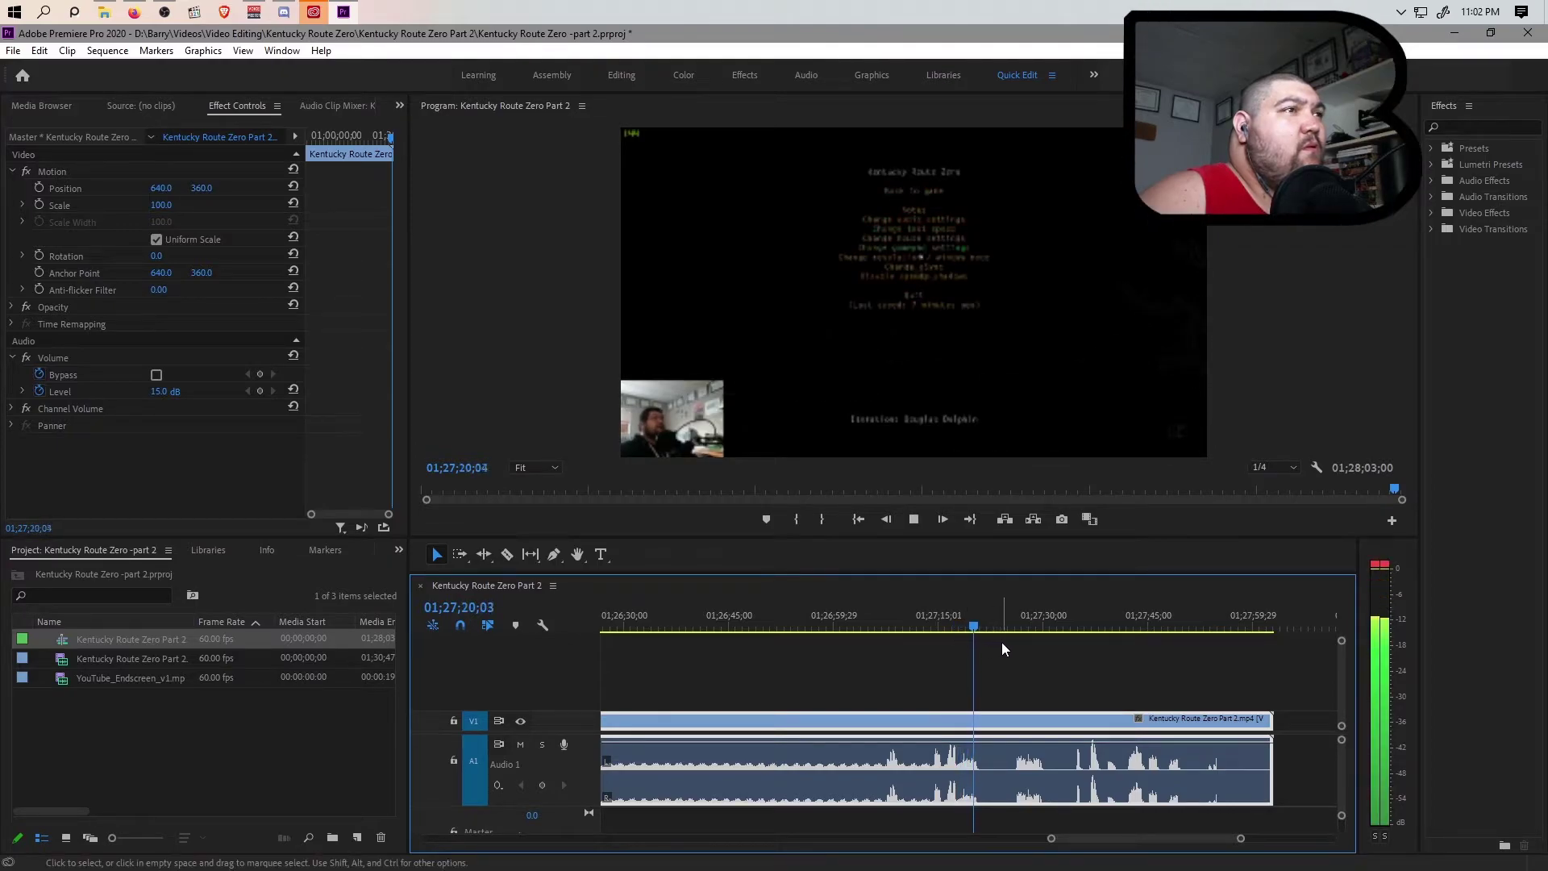
pyautogui.press('space')
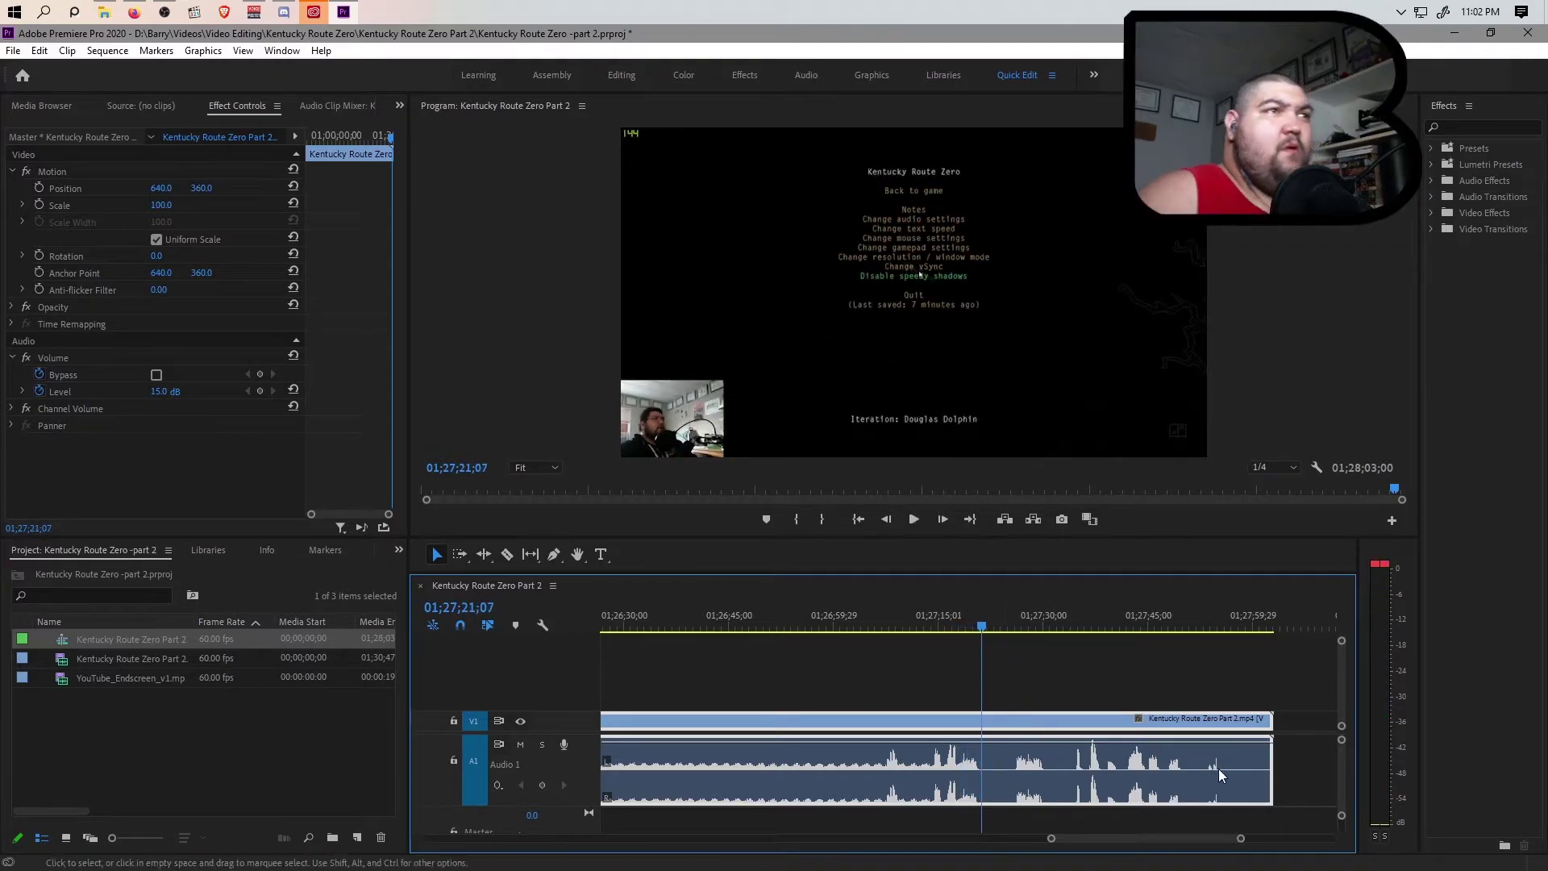
pyautogui.hotkey('ctrl', 'k')
pyautogui.click(1061, 768)
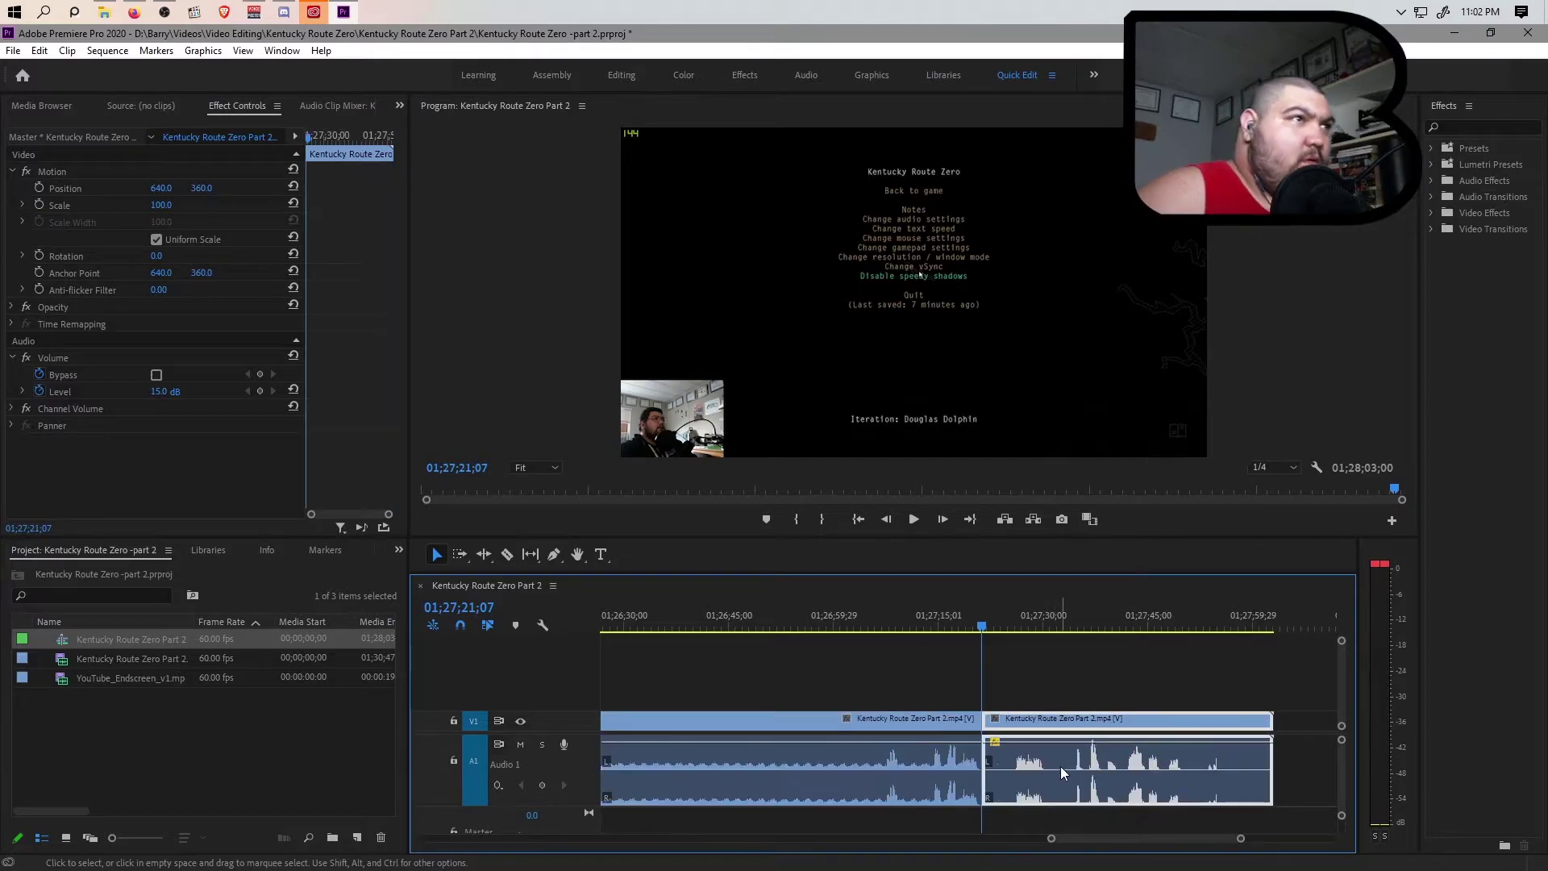
pyautogui.press('Delete')
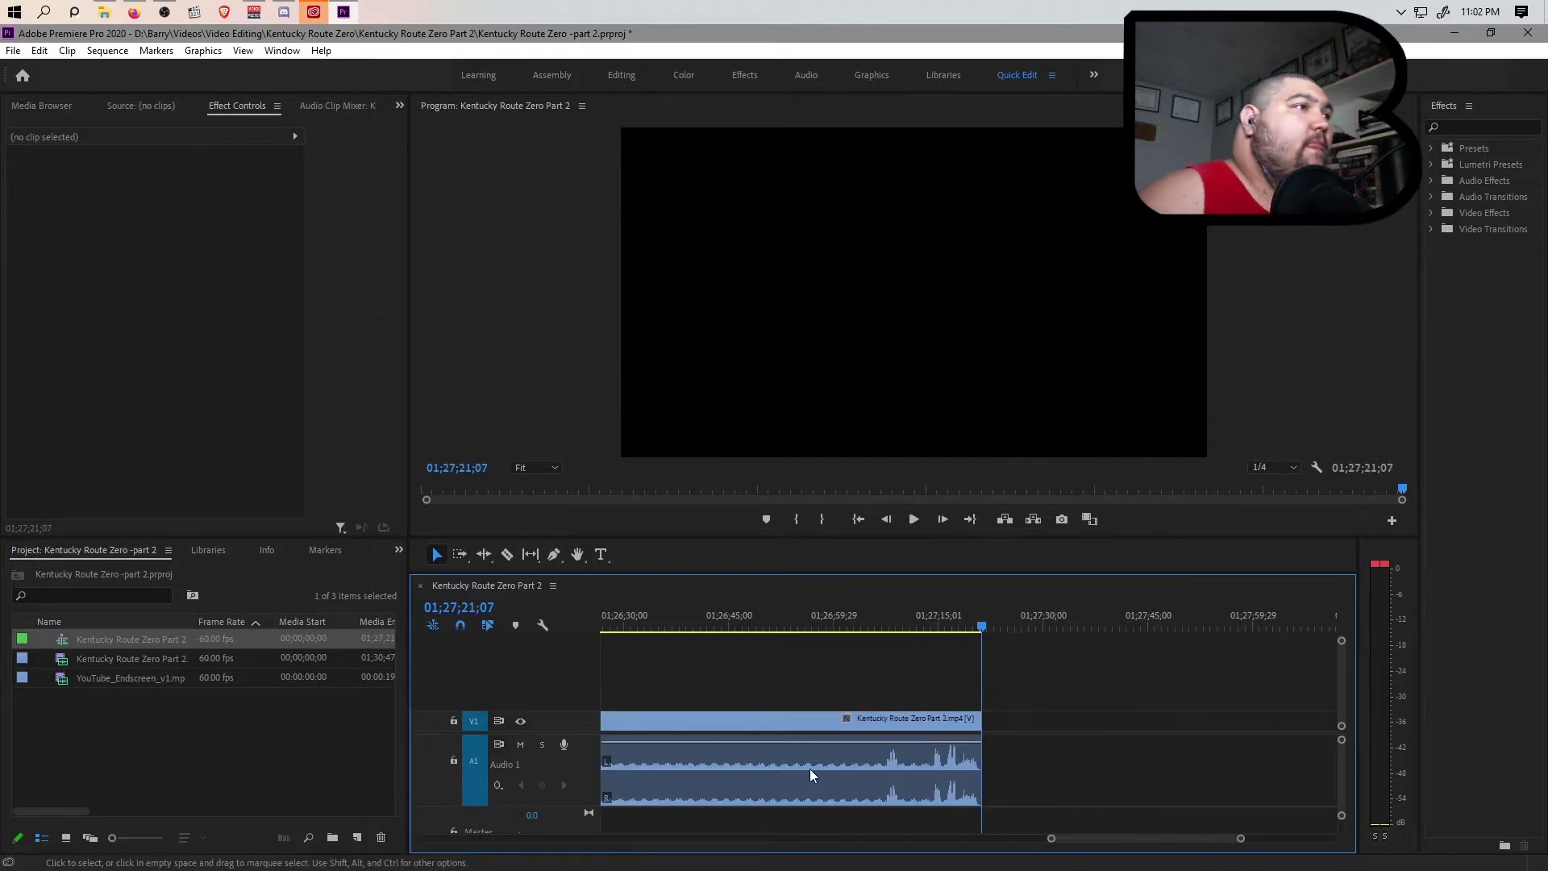
# Step: Move the last gameplay clip along the timeline to end at 01;47;50;14, leaving a gap after the cut at 00;45;25;26
pyautogui.moveTo(1042, 839); pyautogui.dragTo(452, 863)
pyautogui.click(1075, 753)
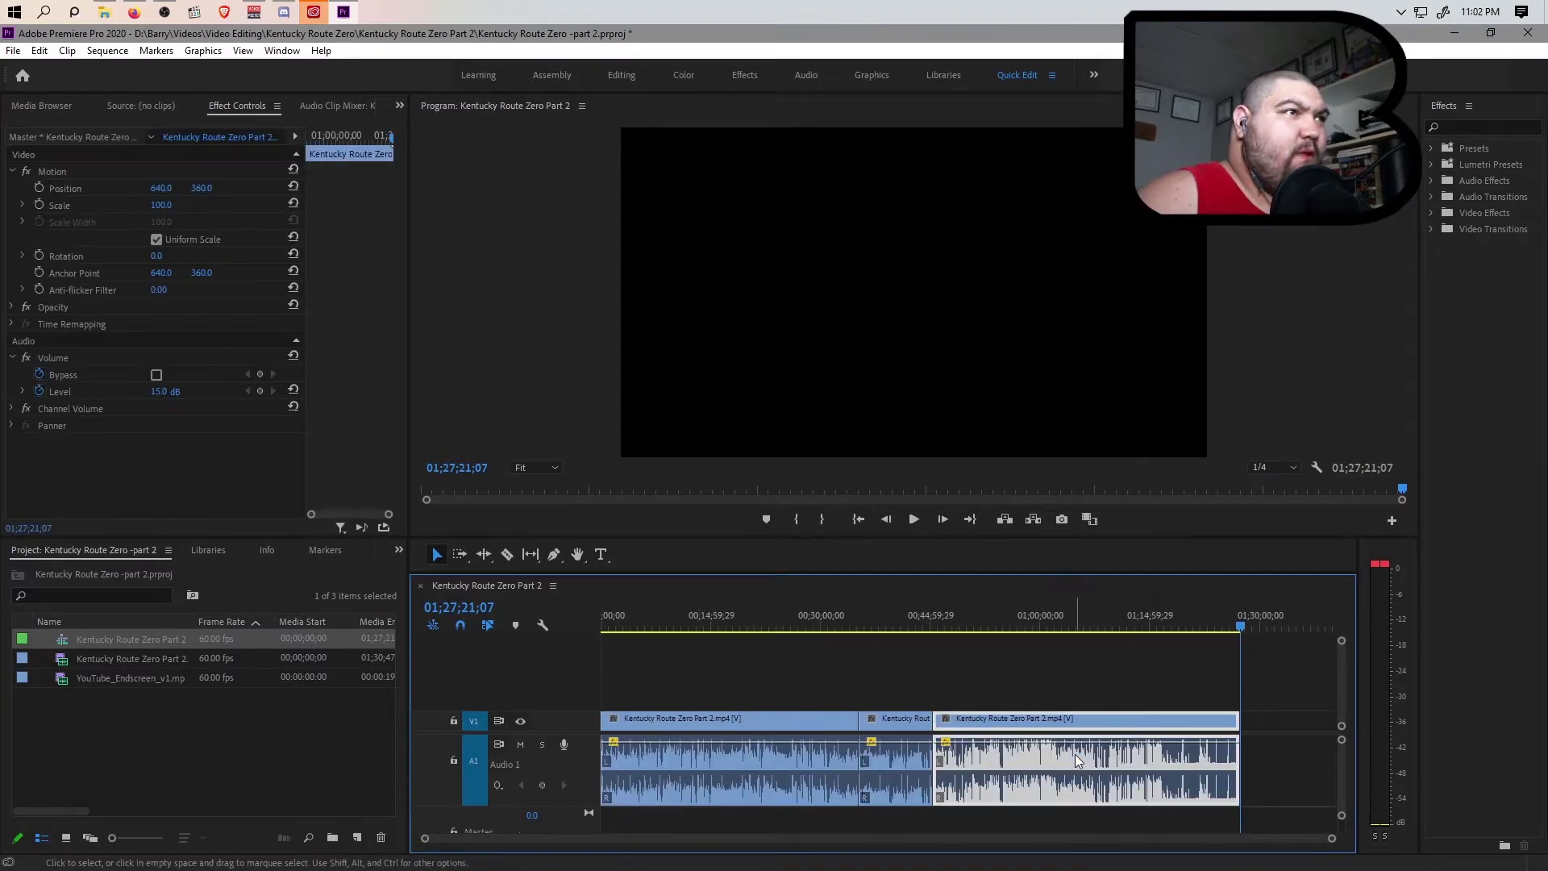
pyautogui.moveTo(1037, 760); pyautogui.dragTo(1213, 780)
pyautogui.moveTo(1280, 842); pyautogui.dragTo(1332, 839)
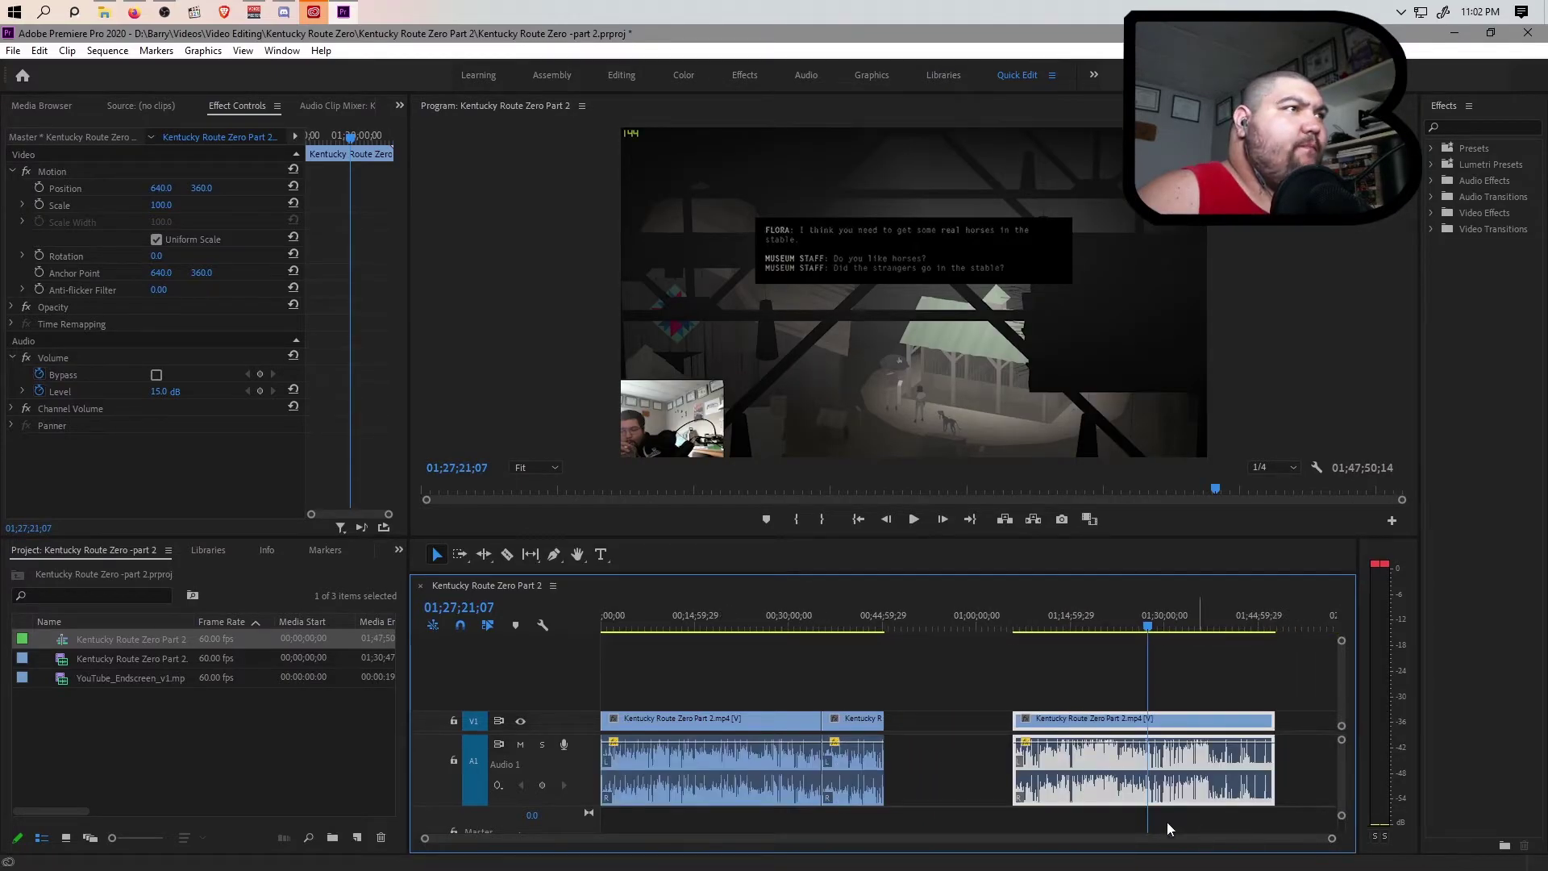
# Step: Place the YouTube_Endscreen_v1 clip in the gap, directly after the gameplay clip that ends at 00;45;25;26
pyautogui.click(234, 693)
pyautogui.click(137, 681)
pyautogui.moveTo(884, 753)
pyautogui.mouseDown()
pyautogui.moveTo(915, 743)
pyautogui.moveTo(893, 751)
pyautogui.mouseUp()
# Step: Set the end screen clip's audio level to 15.0 dB
pyautogui.moveTo(1340, 843); pyautogui.dragTo(781, 843)
pyautogui.click(725, 626)
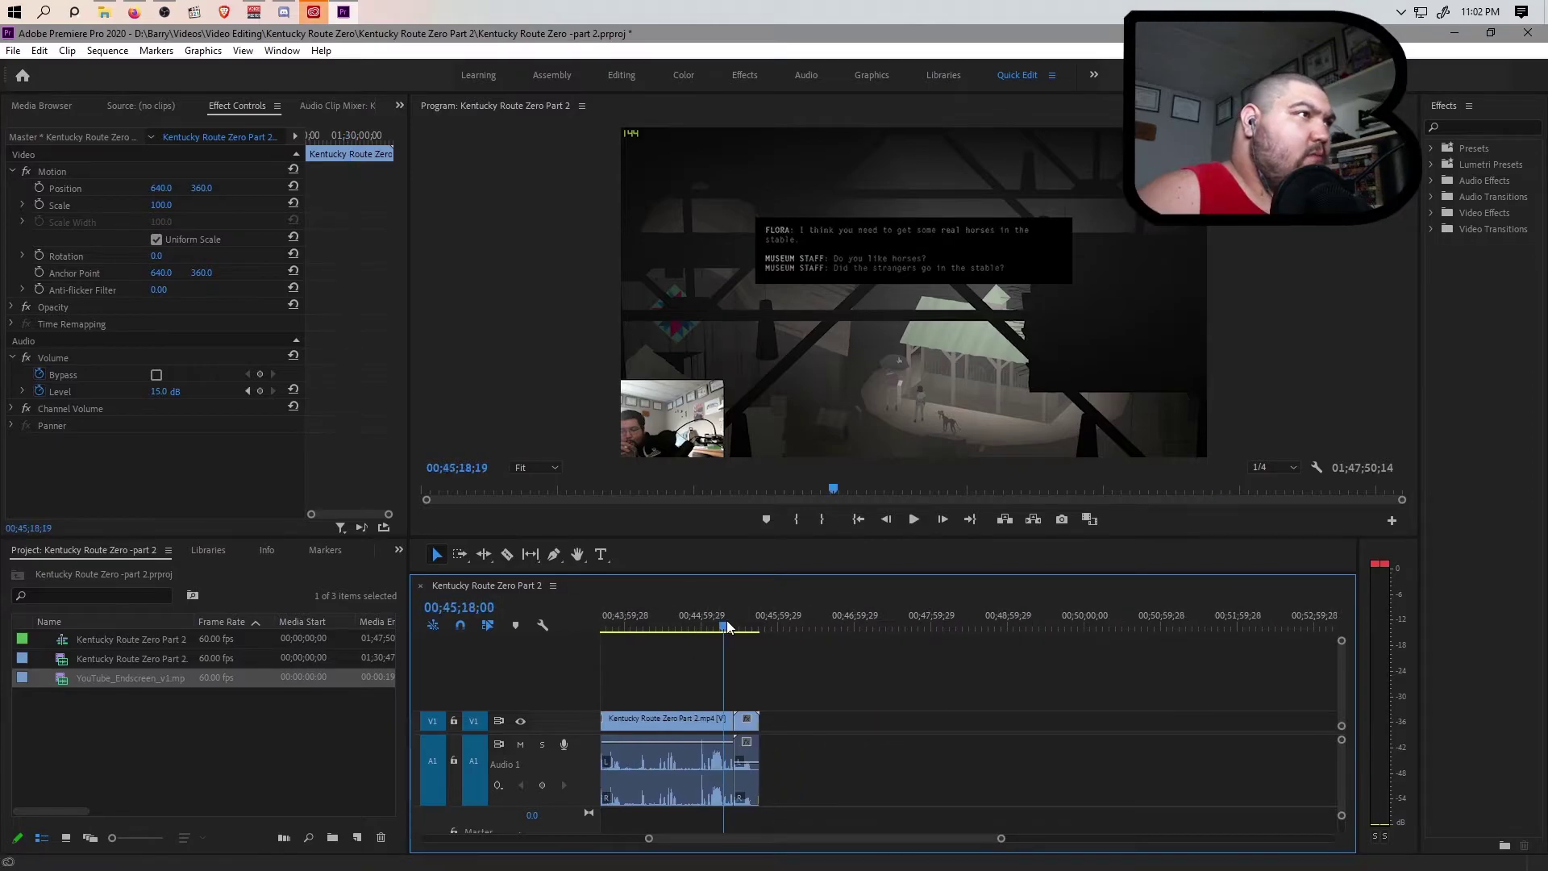
pyautogui.click(747, 720)
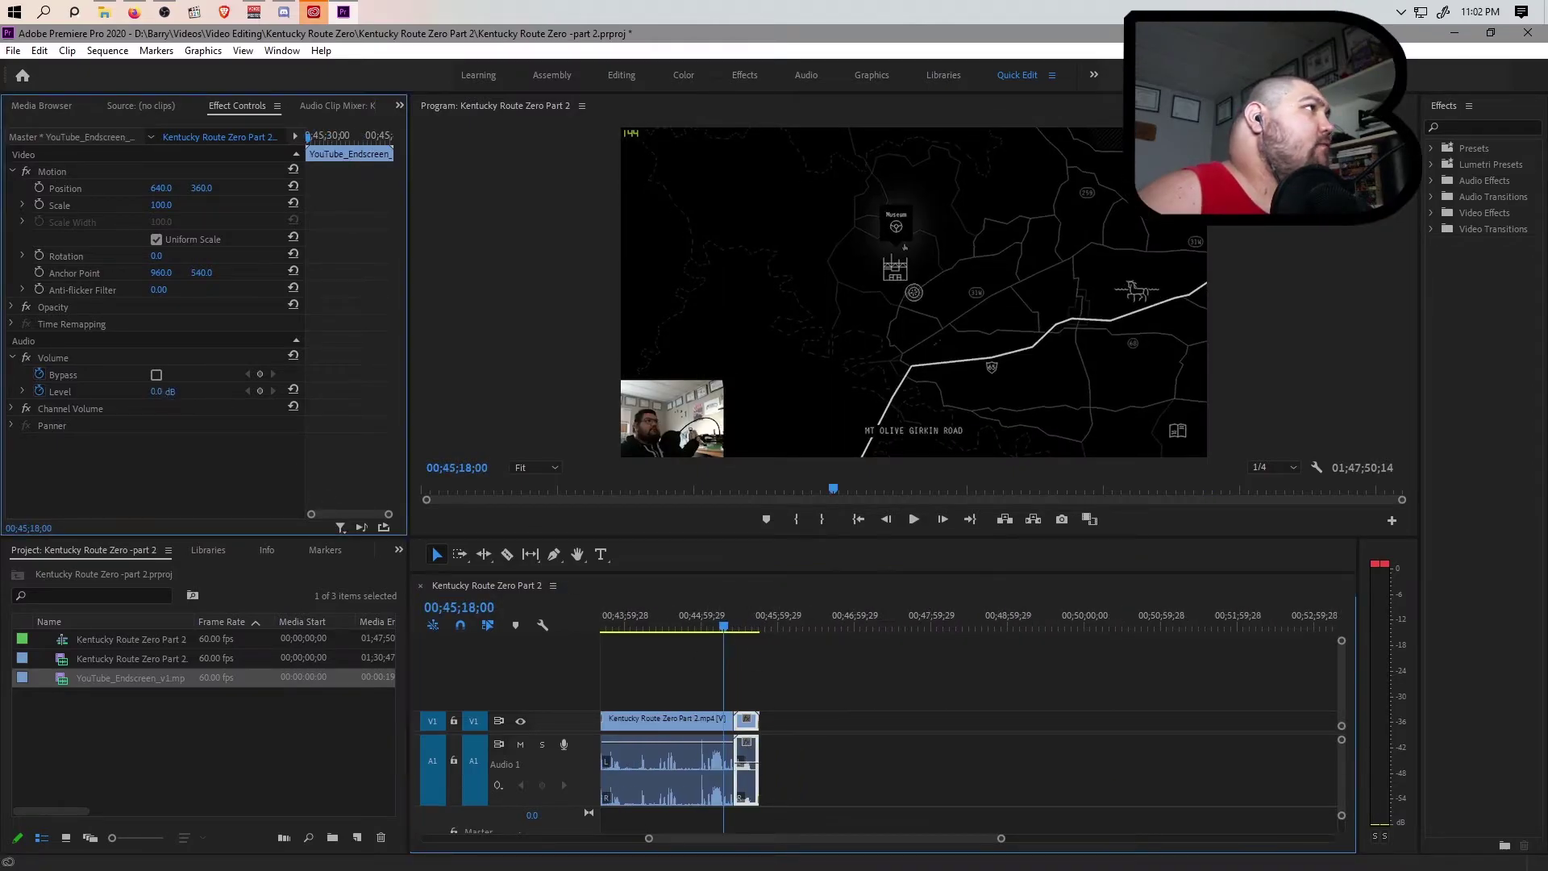
pyautogui.click(173, 388)
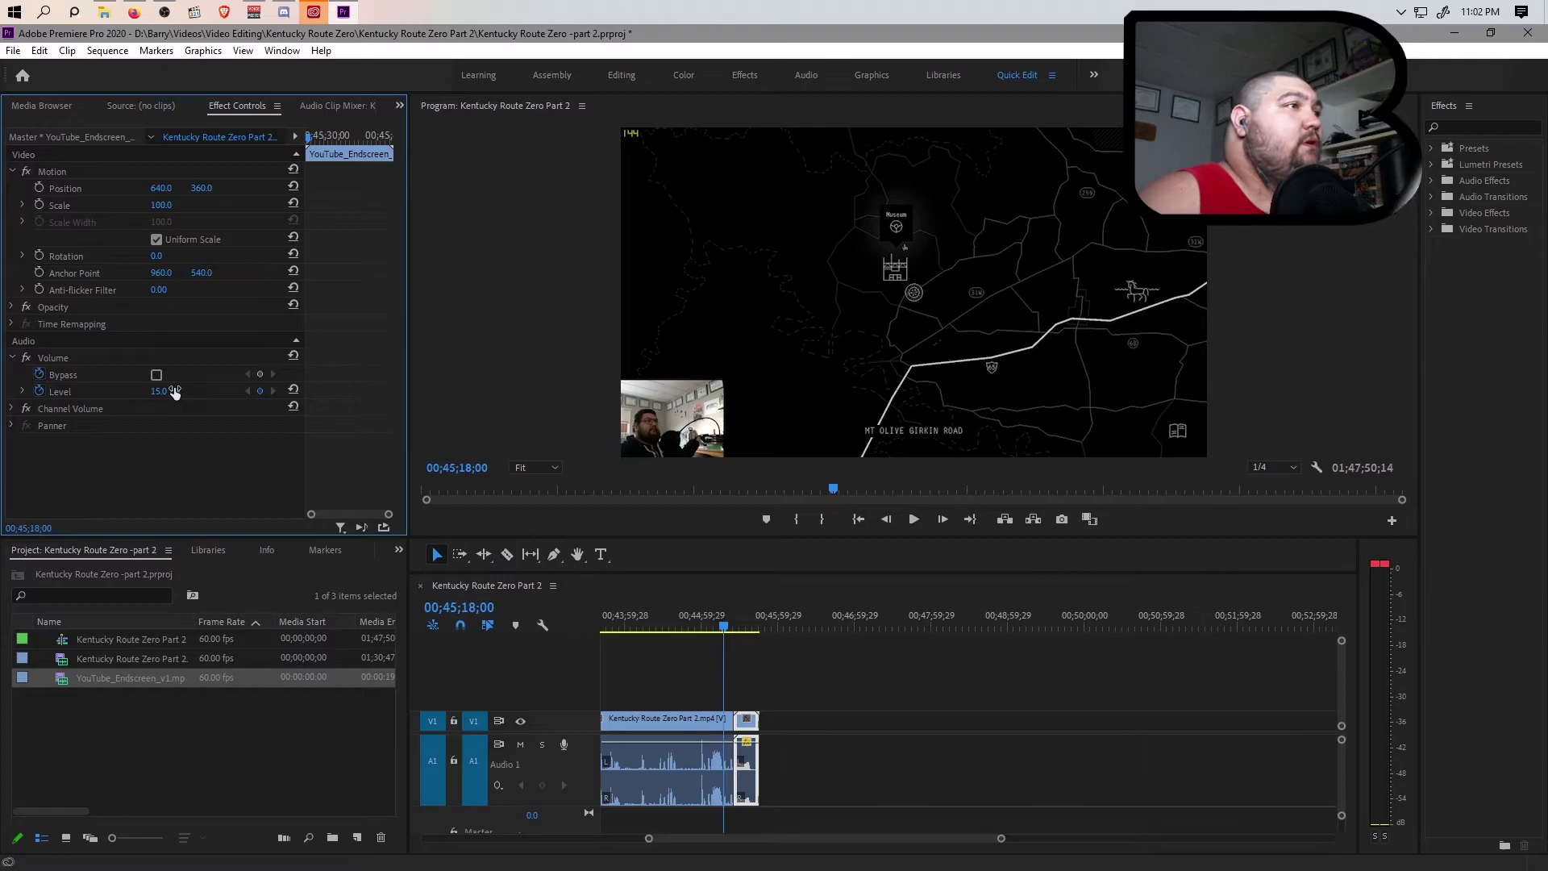
pyautogui.click(751, 759)
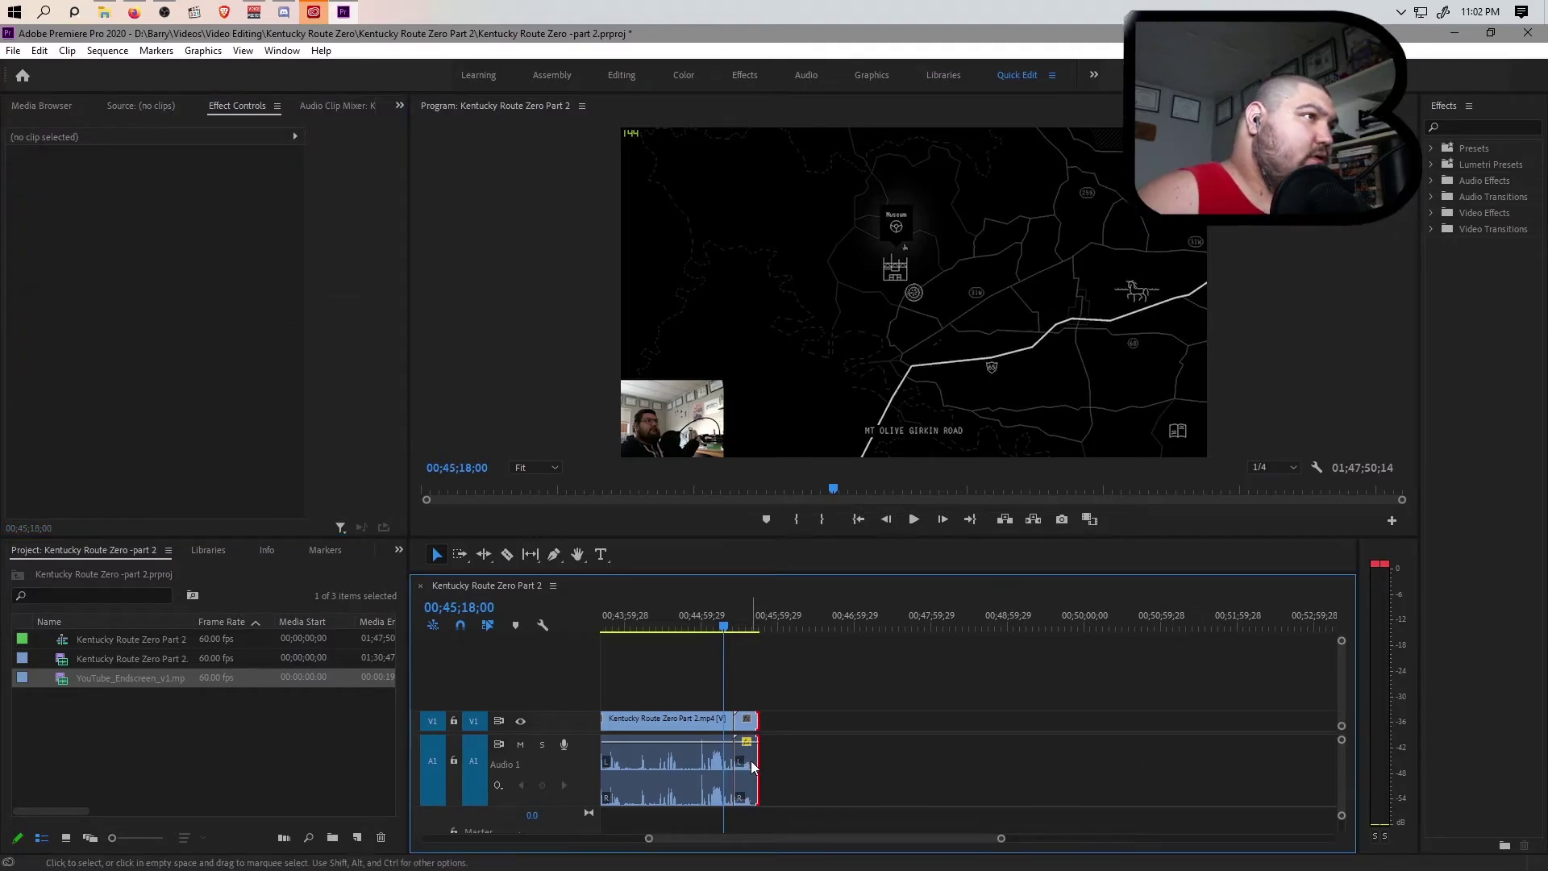
pyautogui.click(751, 761)
# Step: Apply Scale to Frame Size to the end screen clip so that its whole layout fits the picture
pyautogui.click(755, 619)
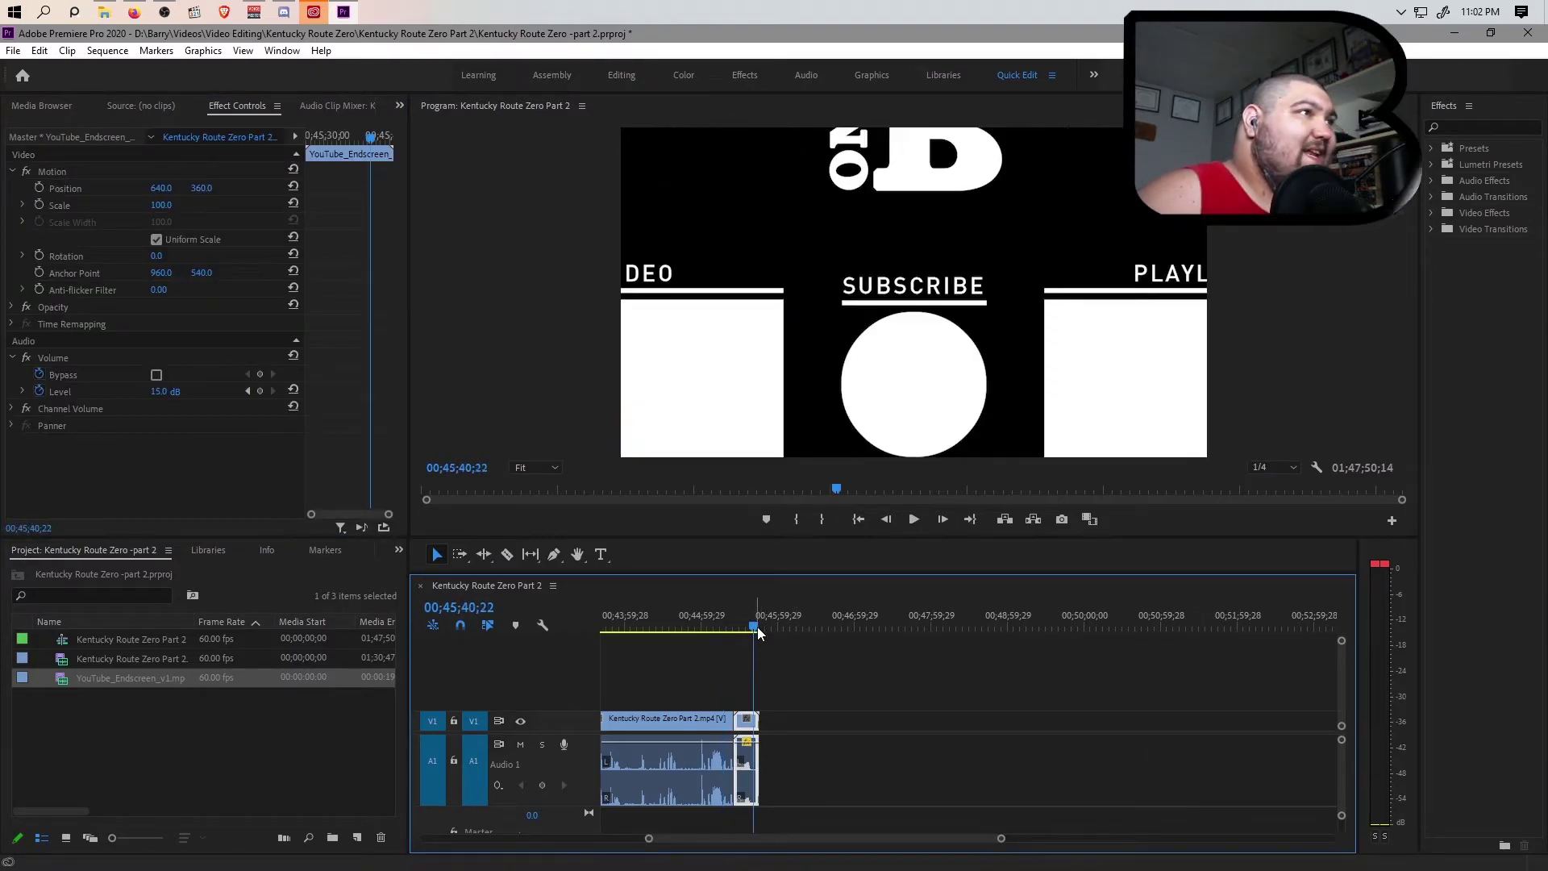
pyautogui.rightClick(744, 750)
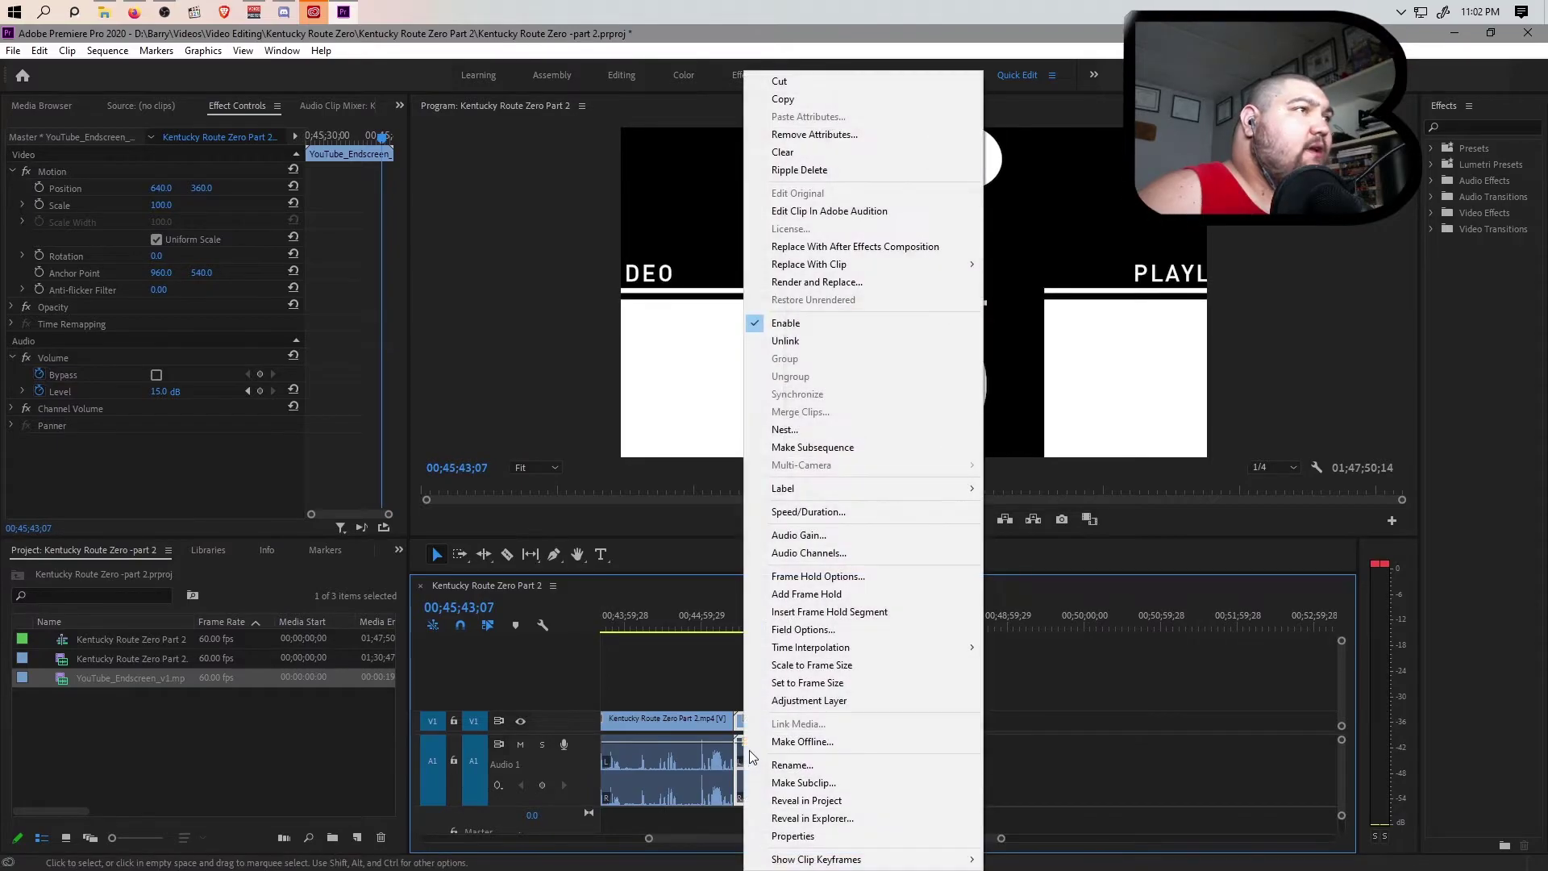
pyautogui.click(863, 664)
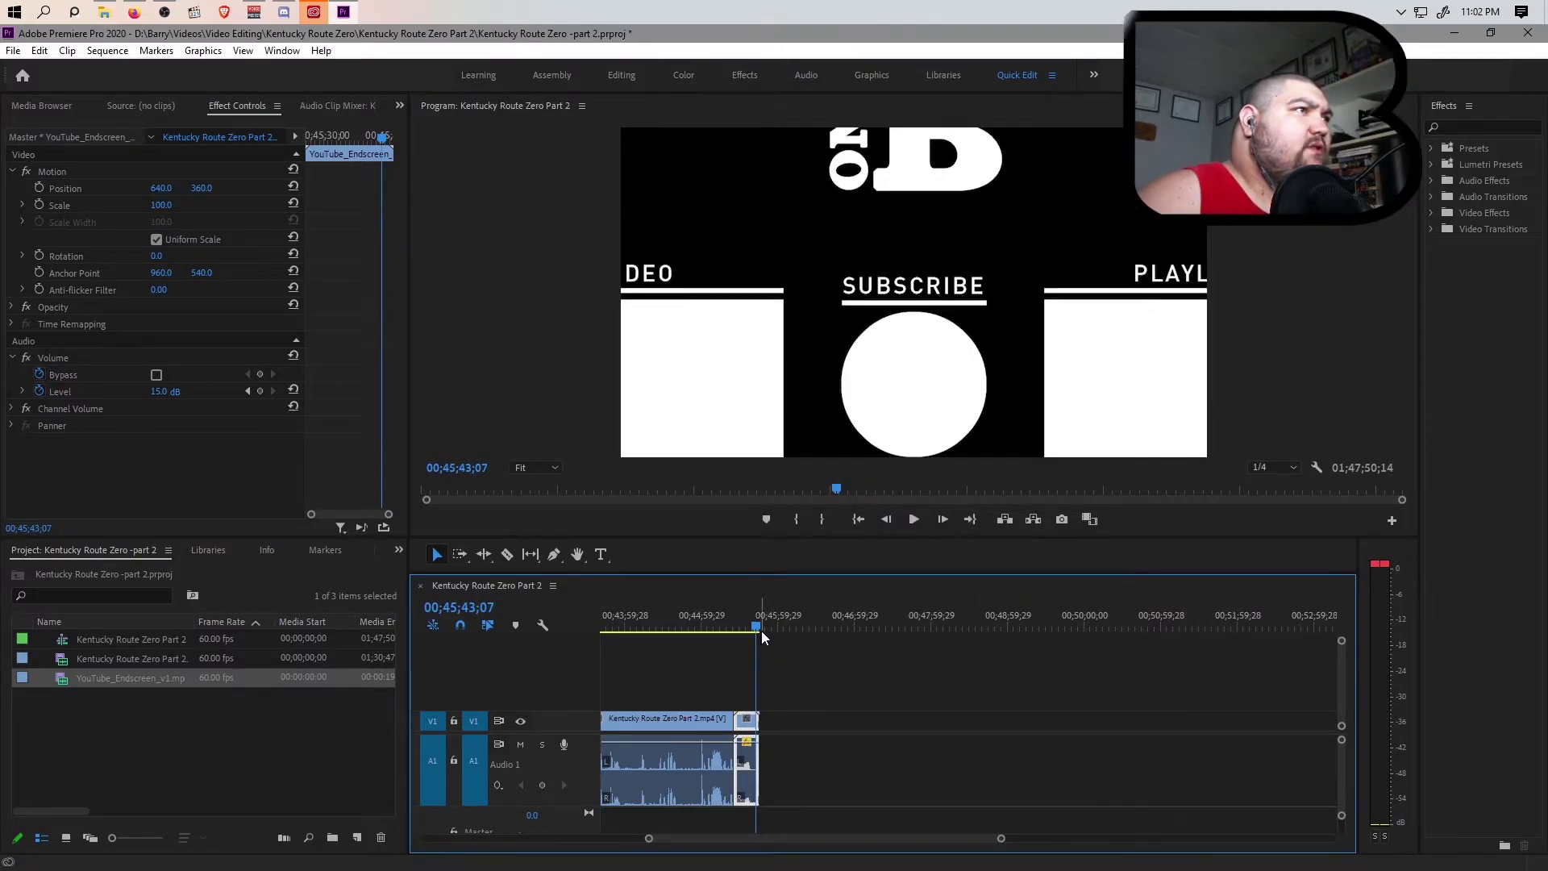
pyautogui.moveTo(756, 628); pyautogui.dragTo(740, 627)
pyautogui.rightClick(747, 757)
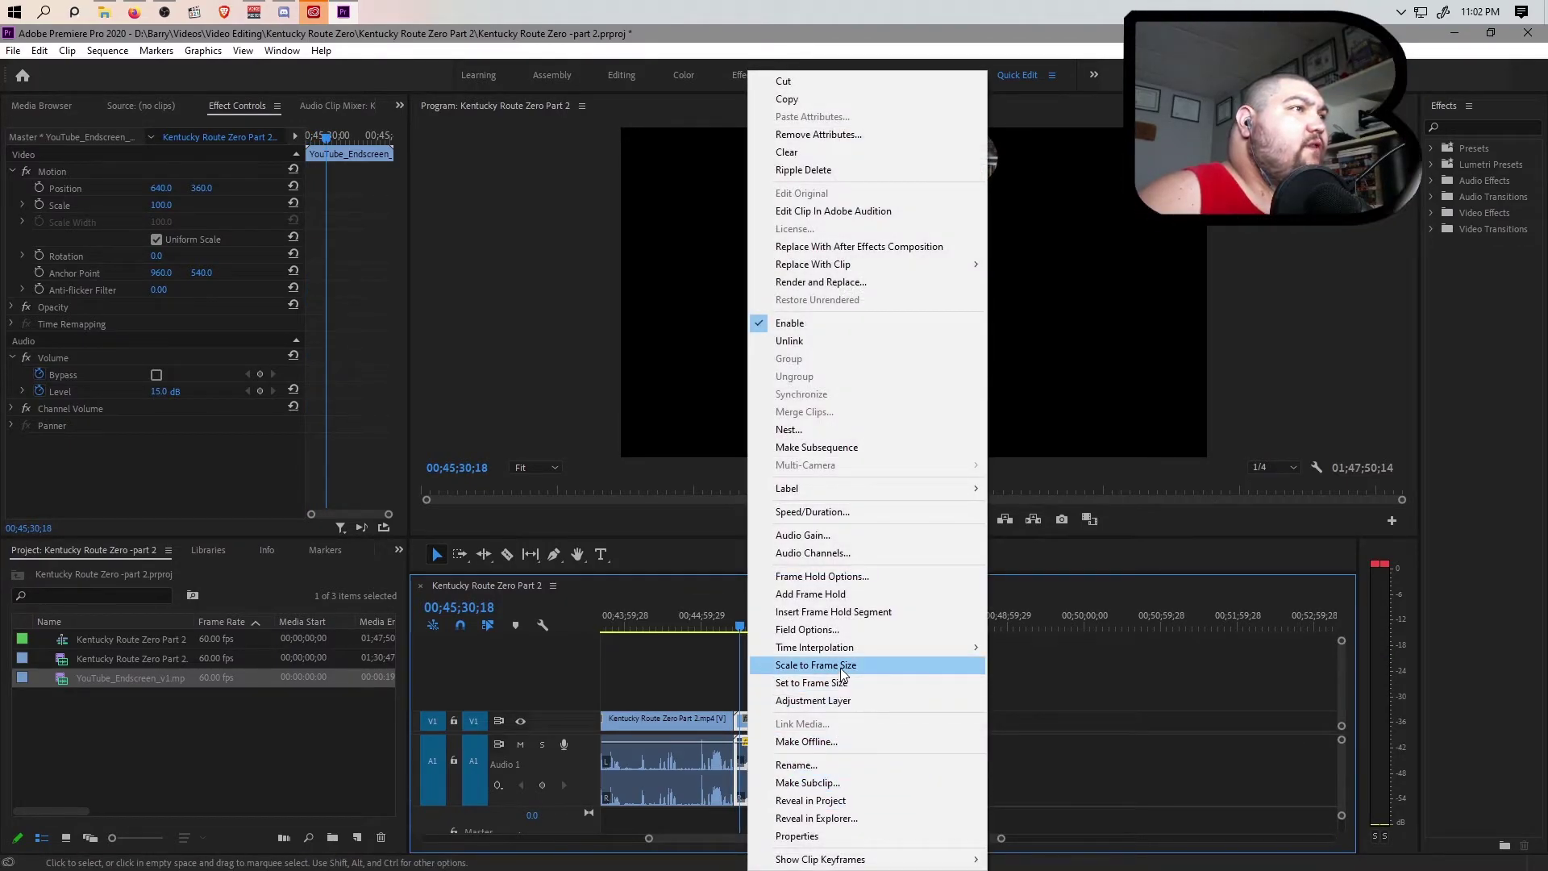
pyautogui.click(816, 664)
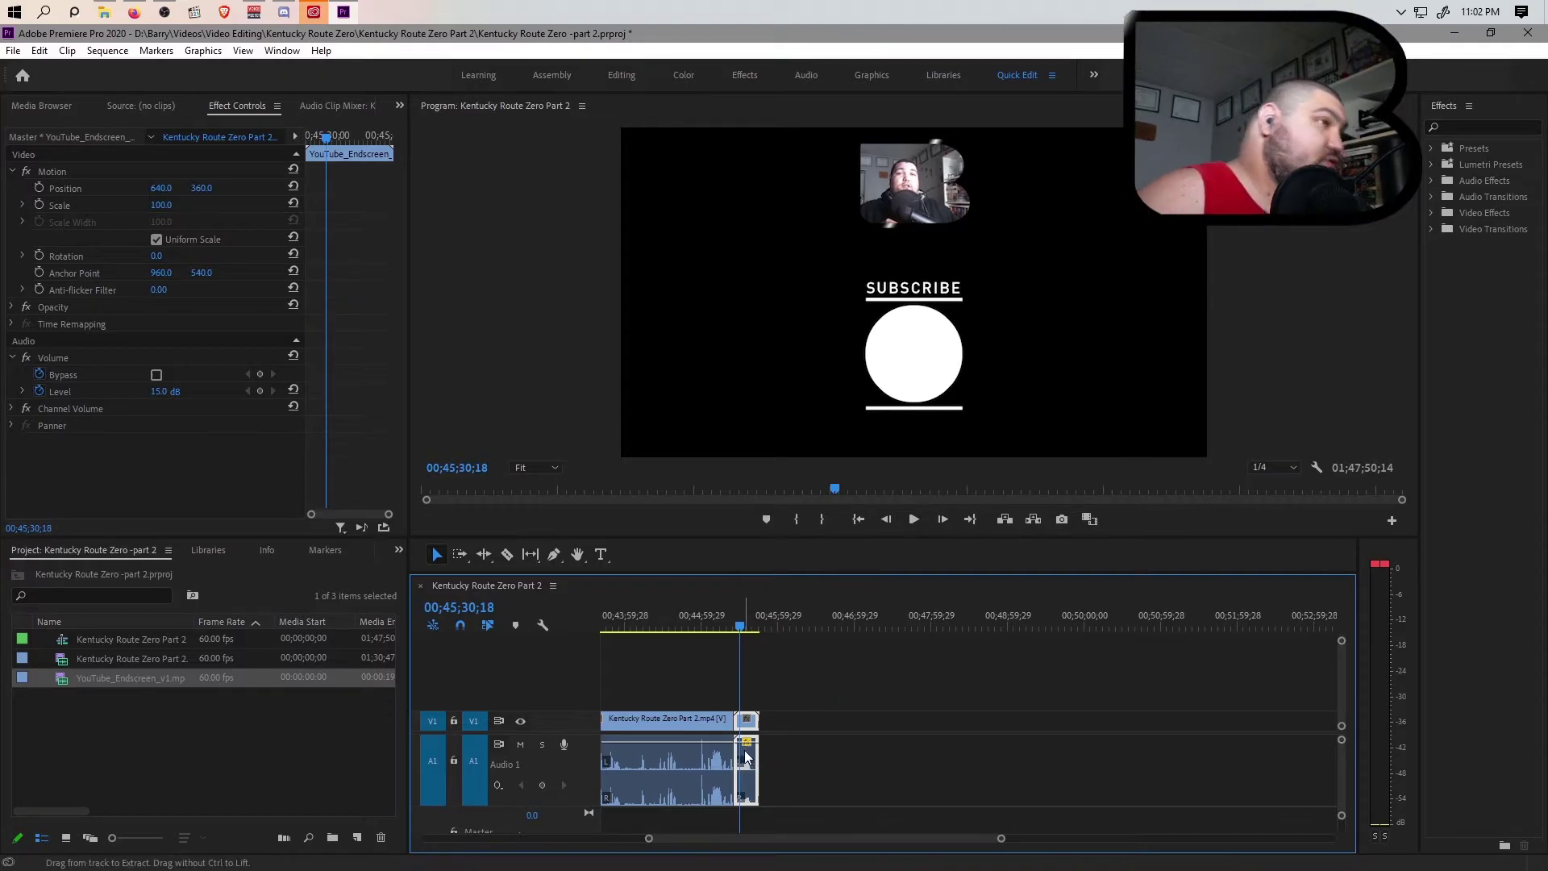
# Step: Place a copy of the adjusted end screen clip directly after the last gameplay clip at 01;47;50;14
pyautogui.moveTo(856, 838); pyautogui.dragTo(1167, 840)
pyautogui.click(853, 625)
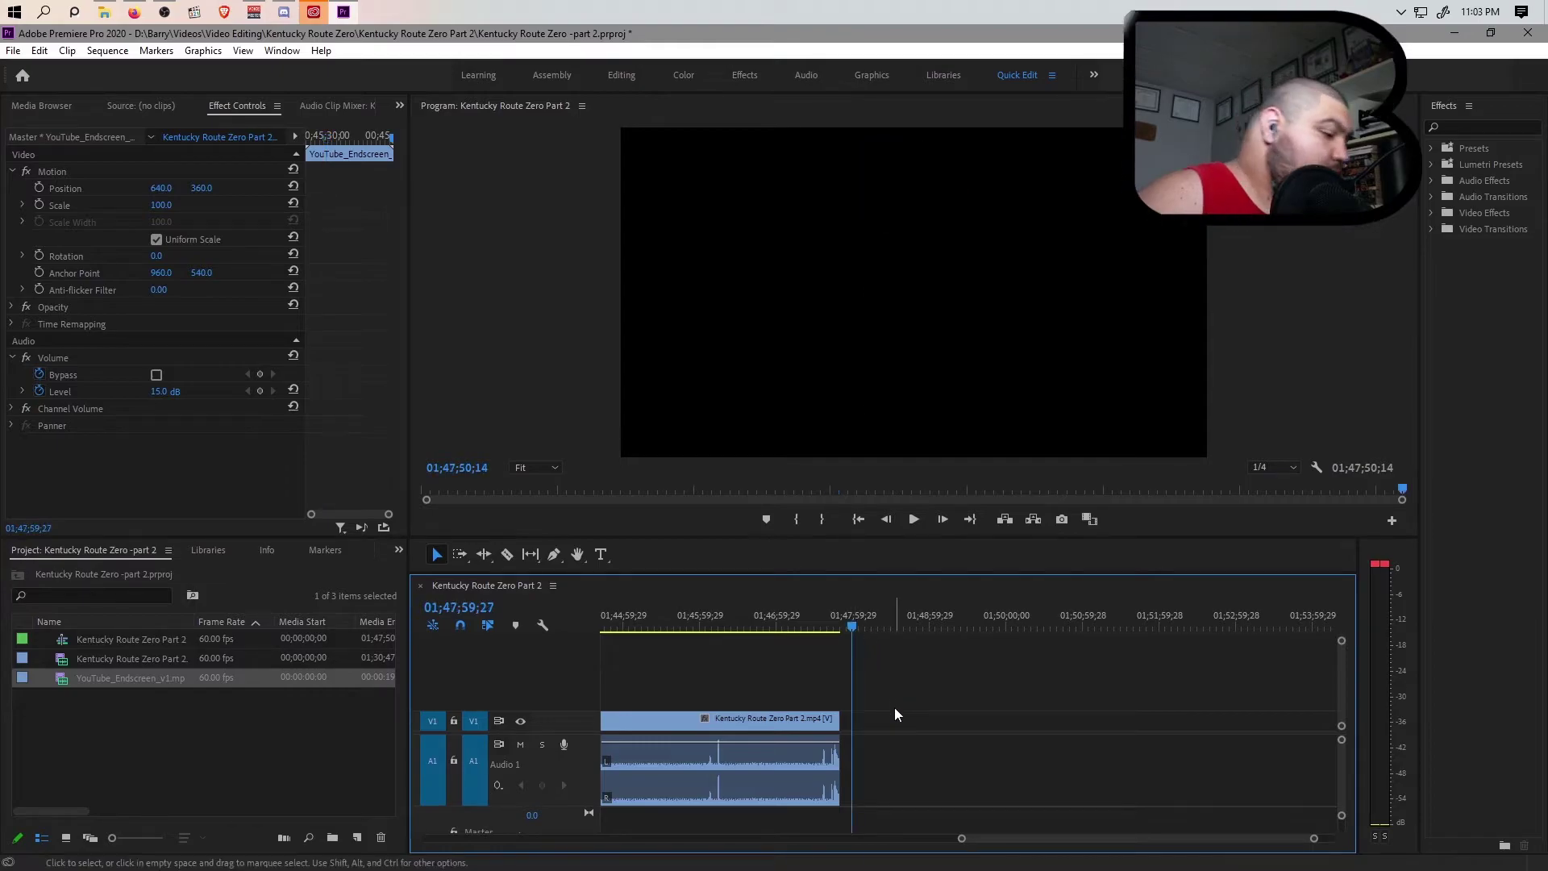
pyautogui.hotkey('ctrl', 'v')
pyautogui.moveTo(870, 758); pyautogui.dragTo(859, 763)
# Step: Examine the transitions to the end screens at 00;45;25;26 and 01;47;50;14
pyautogui.moveTo(959, 841); pyautogui.dragTo(415, 841)
pyautogui.click(880, 627)
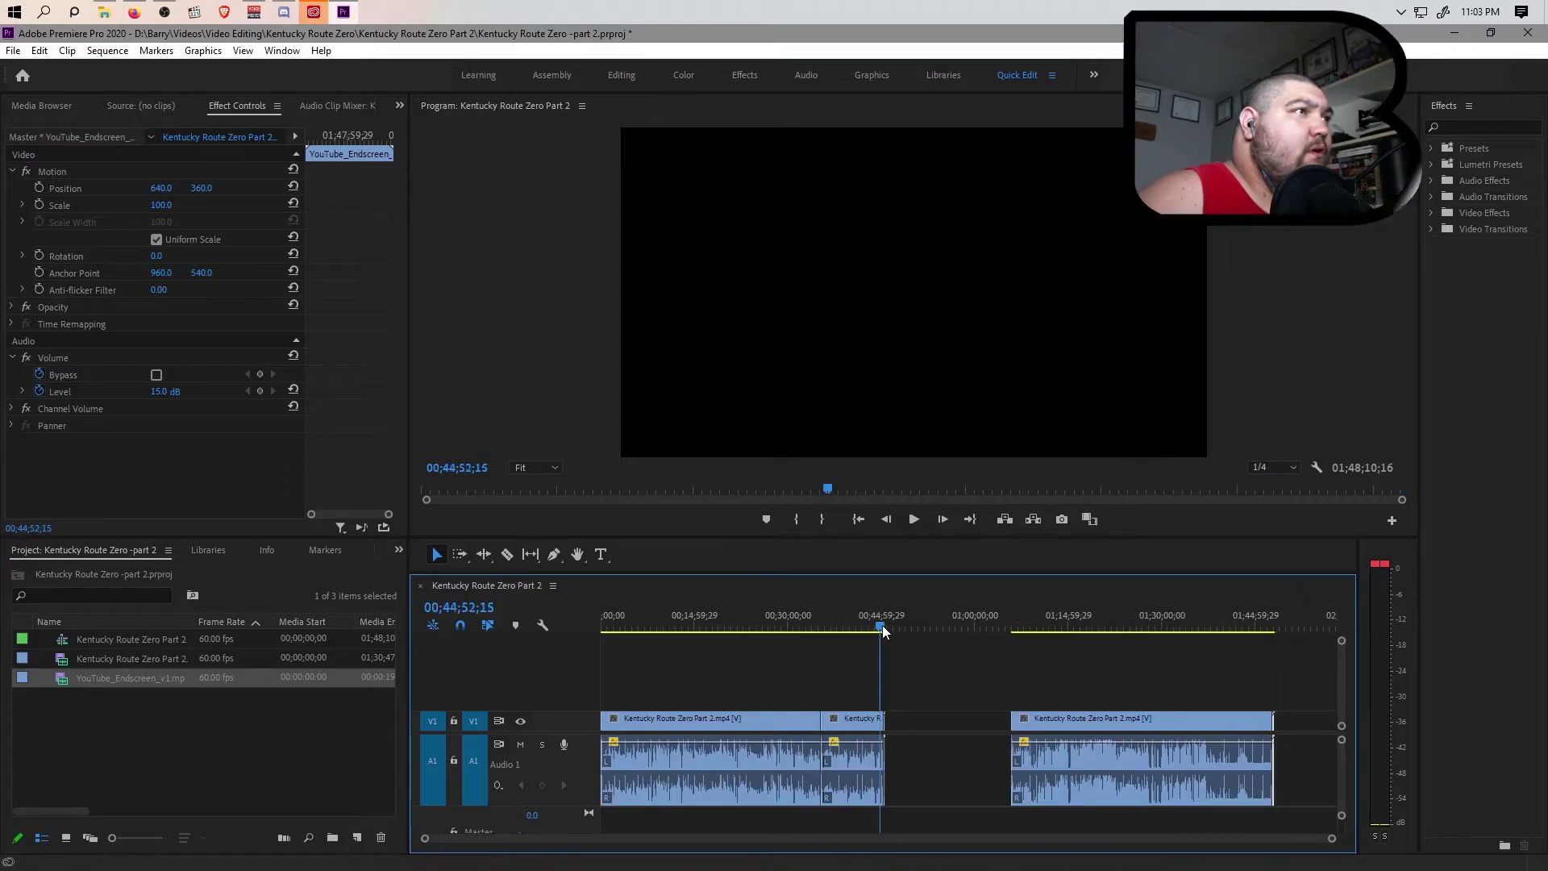
pyautogui.moveTo(1332, 838); pyautogui.dragTo(1026, 838)
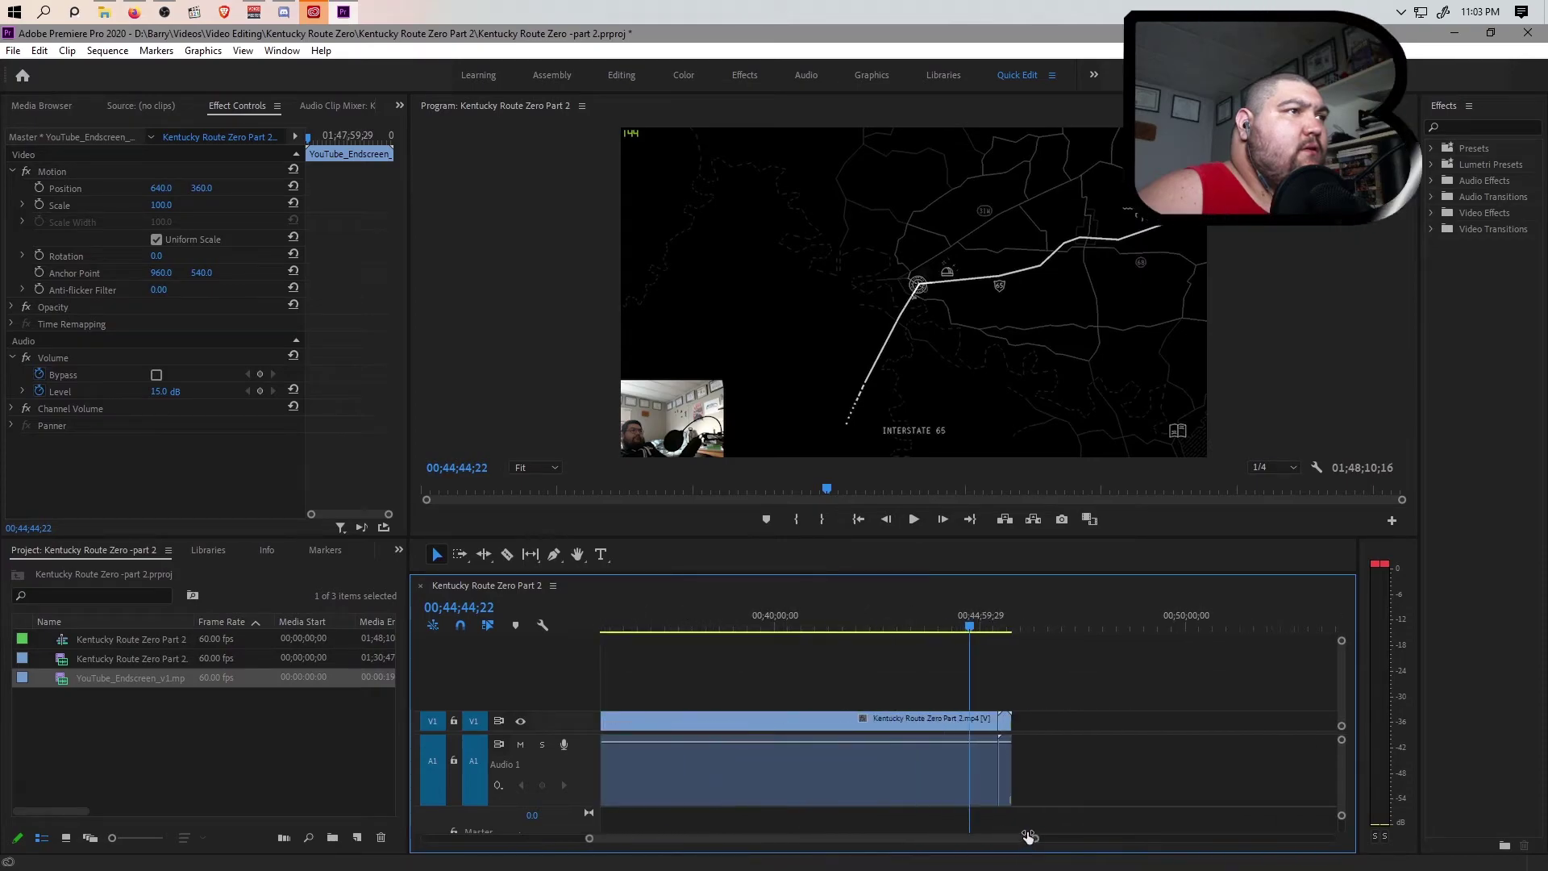
pyautogui.moveTo(1025, 838); pyautogui.dragTo(1331, 839)
pyautogui.click(834, 629)
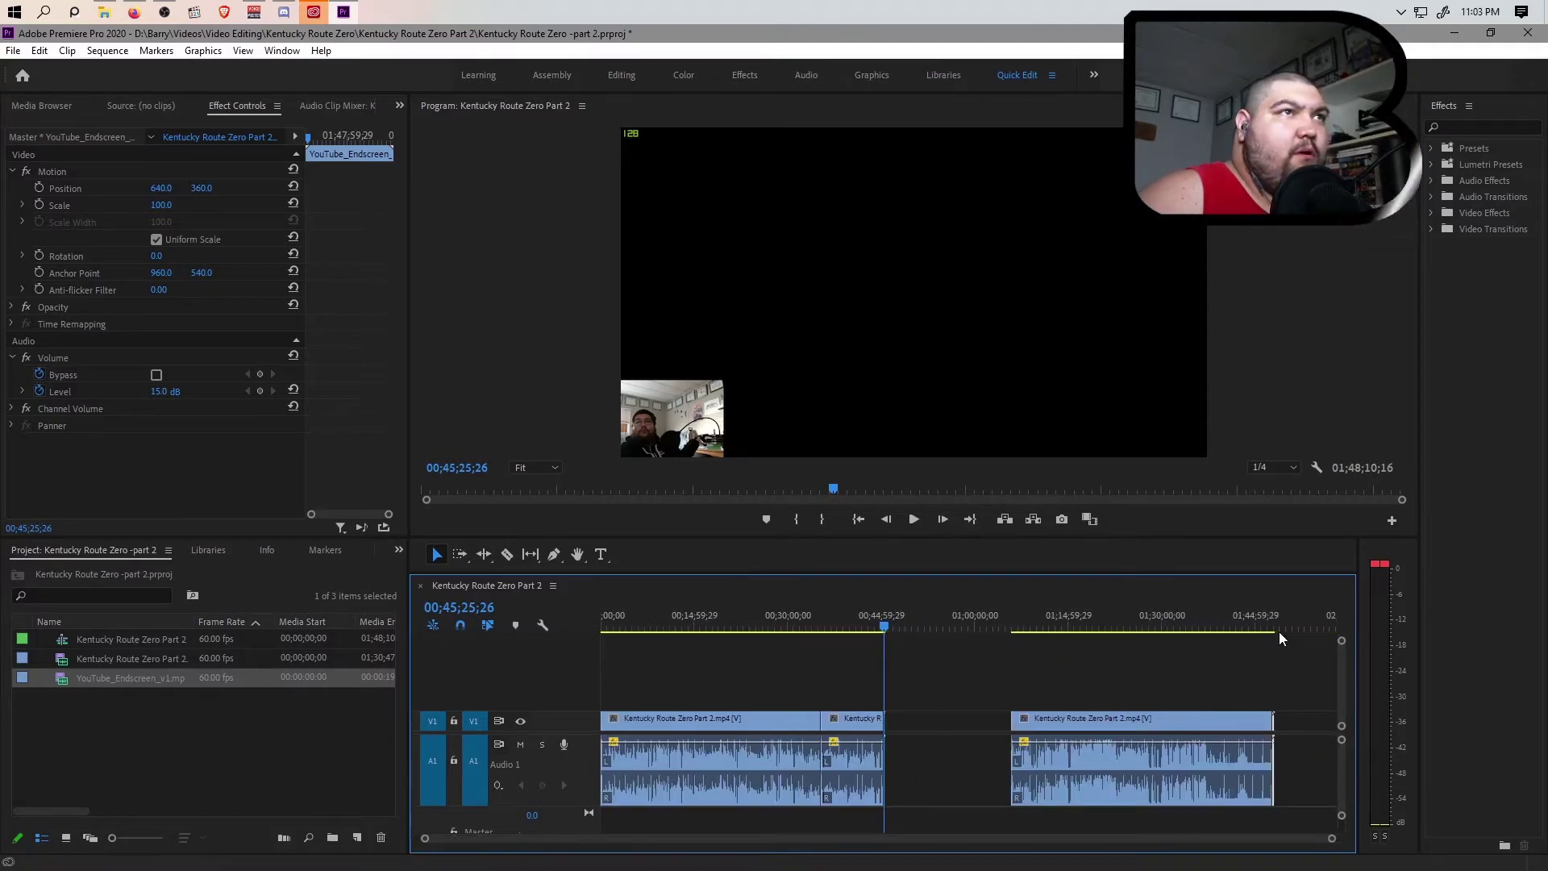
pyautogui.press('\\')
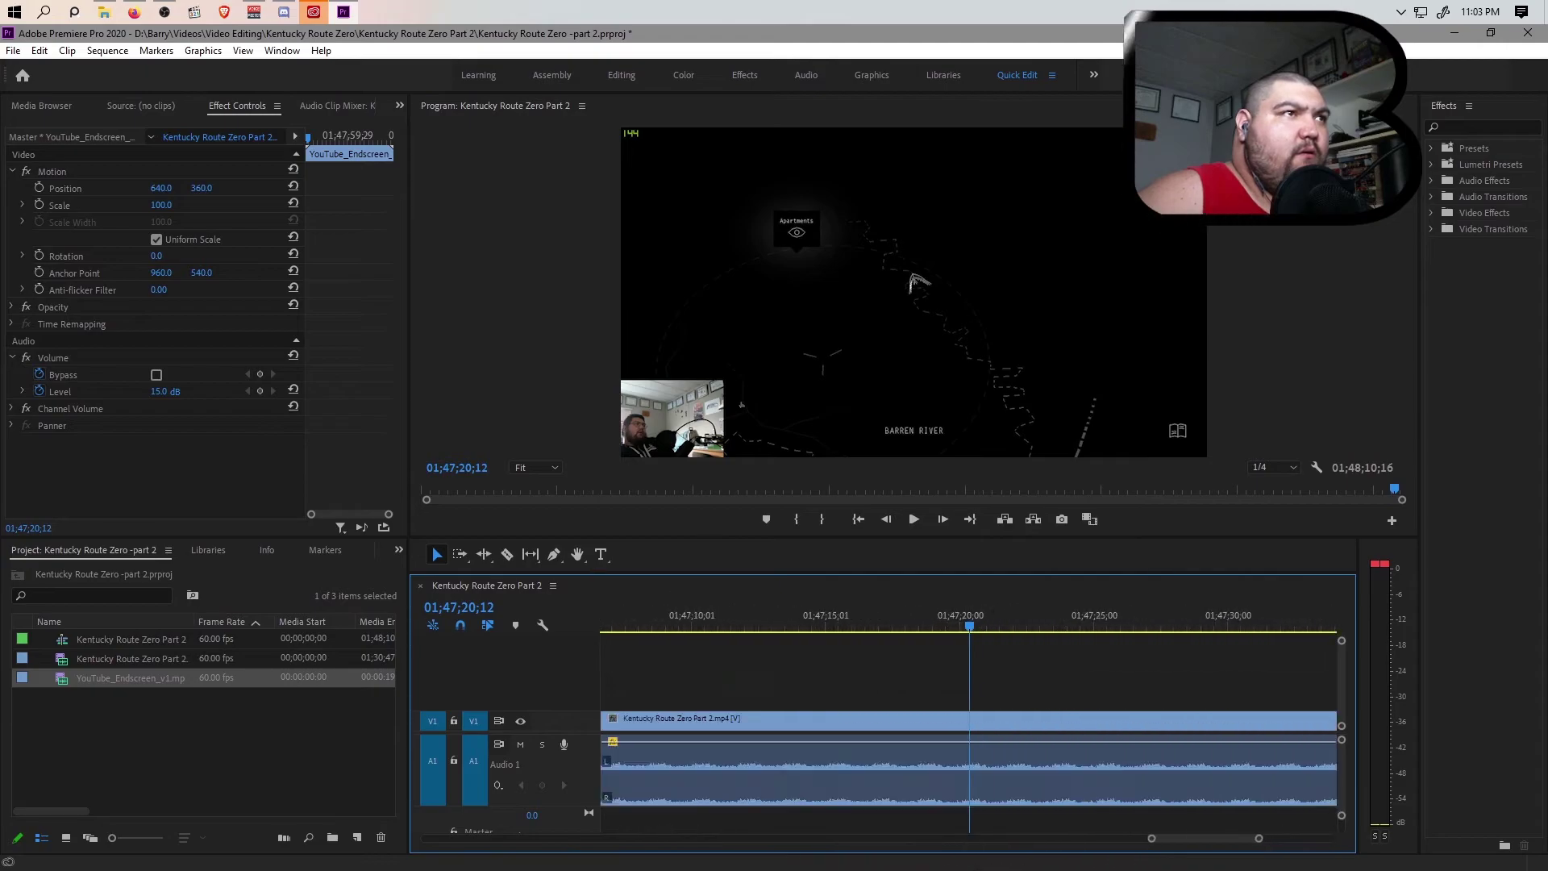
pyautogui.moveTo(1183, 835); pyautogui.dragTo(1332, 838)
pyautogui.click(1014, 623)
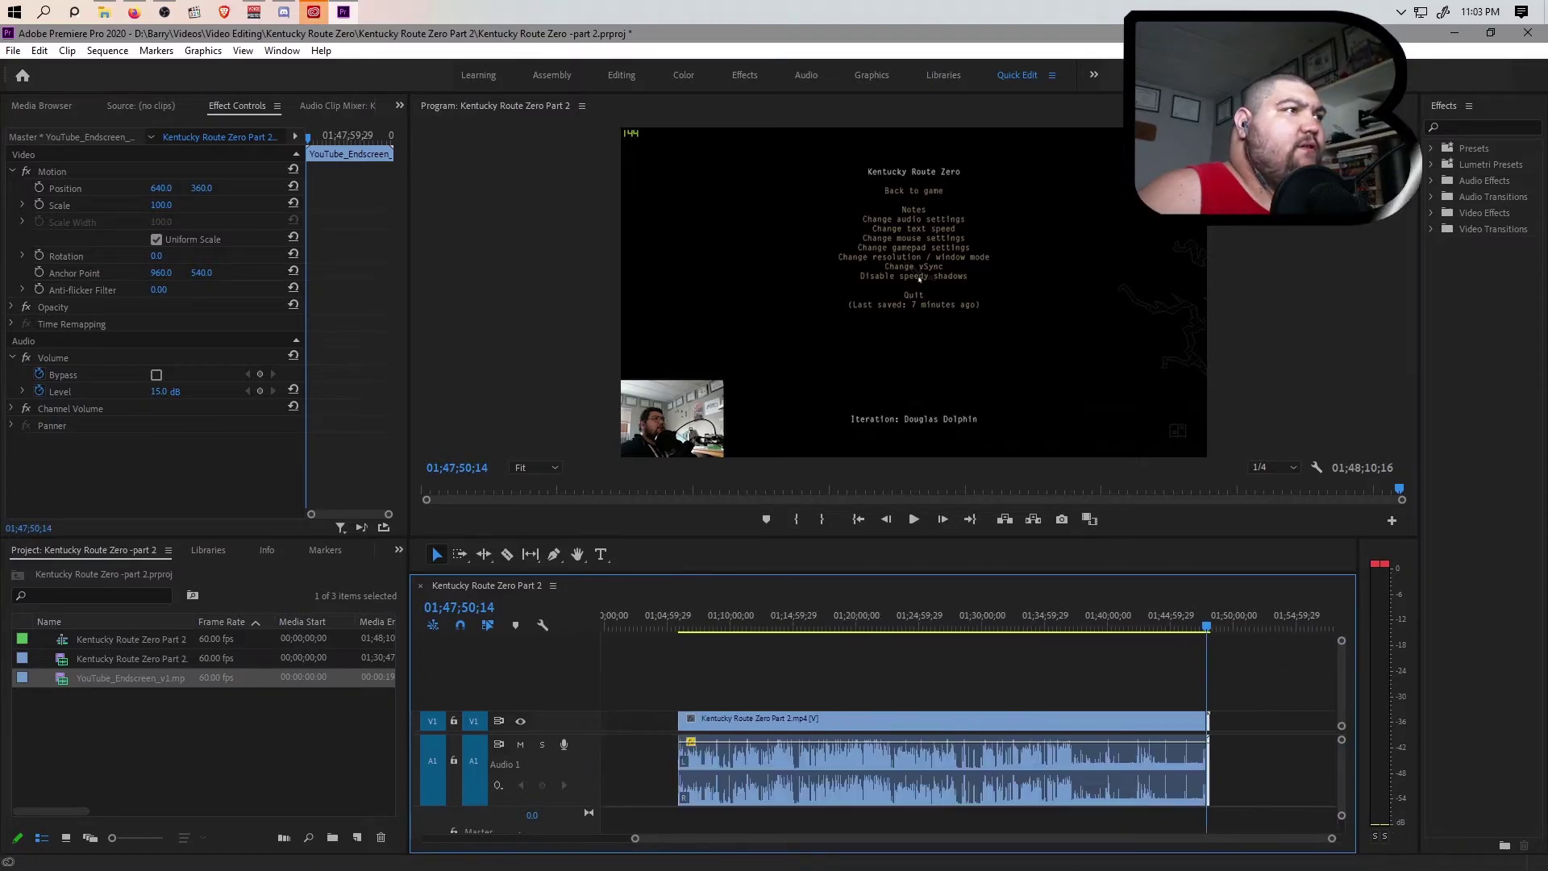
# Step: Mark the first section from 00;00;00;00 to the end of its end screen at 00;45;45;26 and save the project
pyautogui.moveTo(848, 839); pyautogui.dragTo(579, 829)
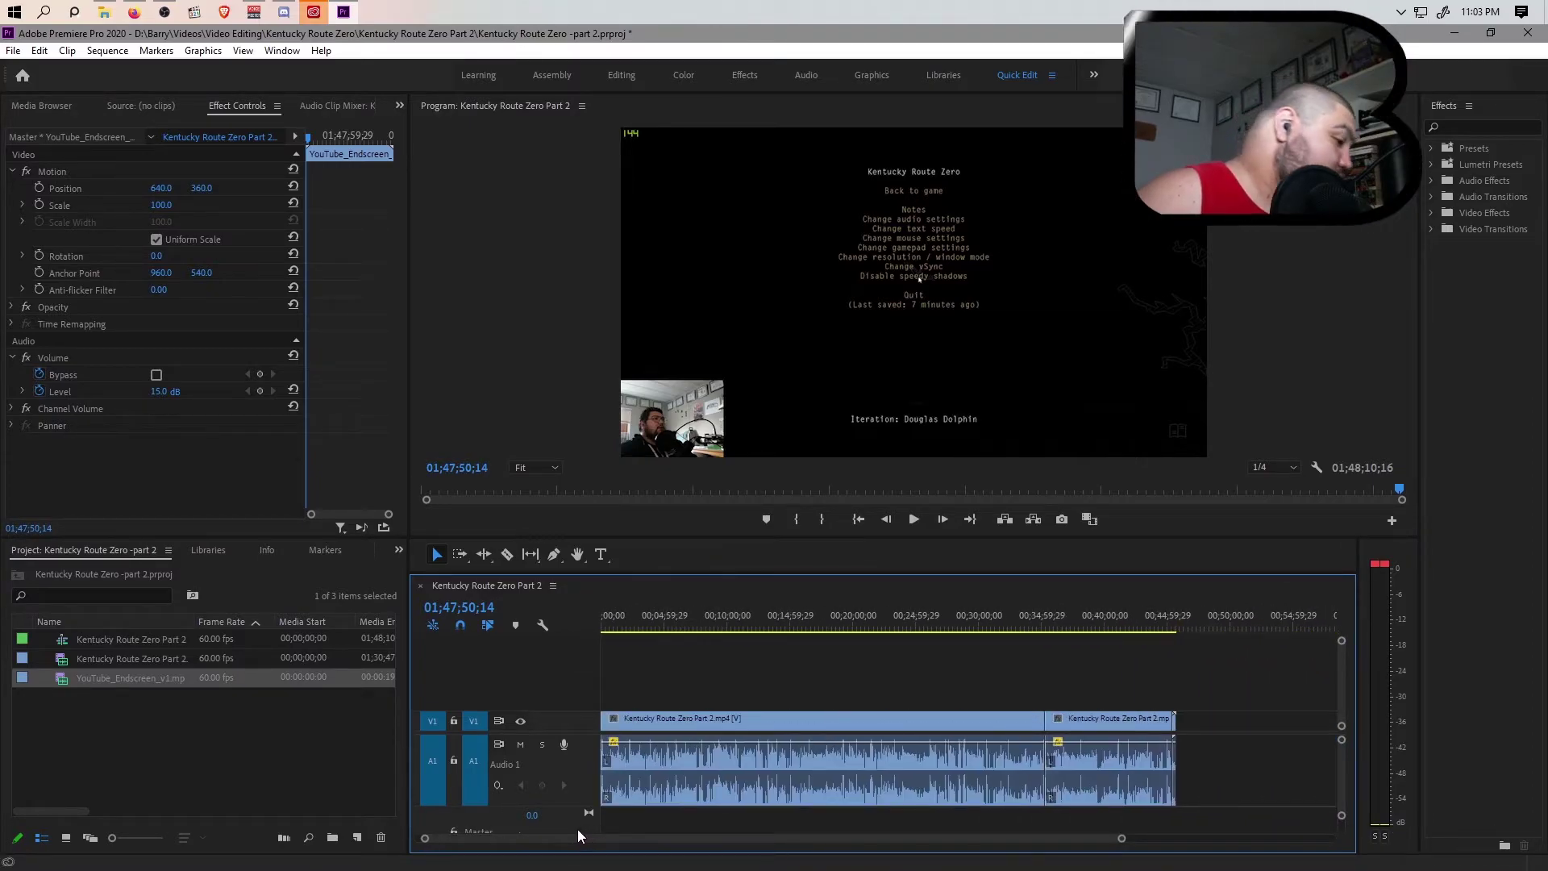
pyautogui.click(603, 630)
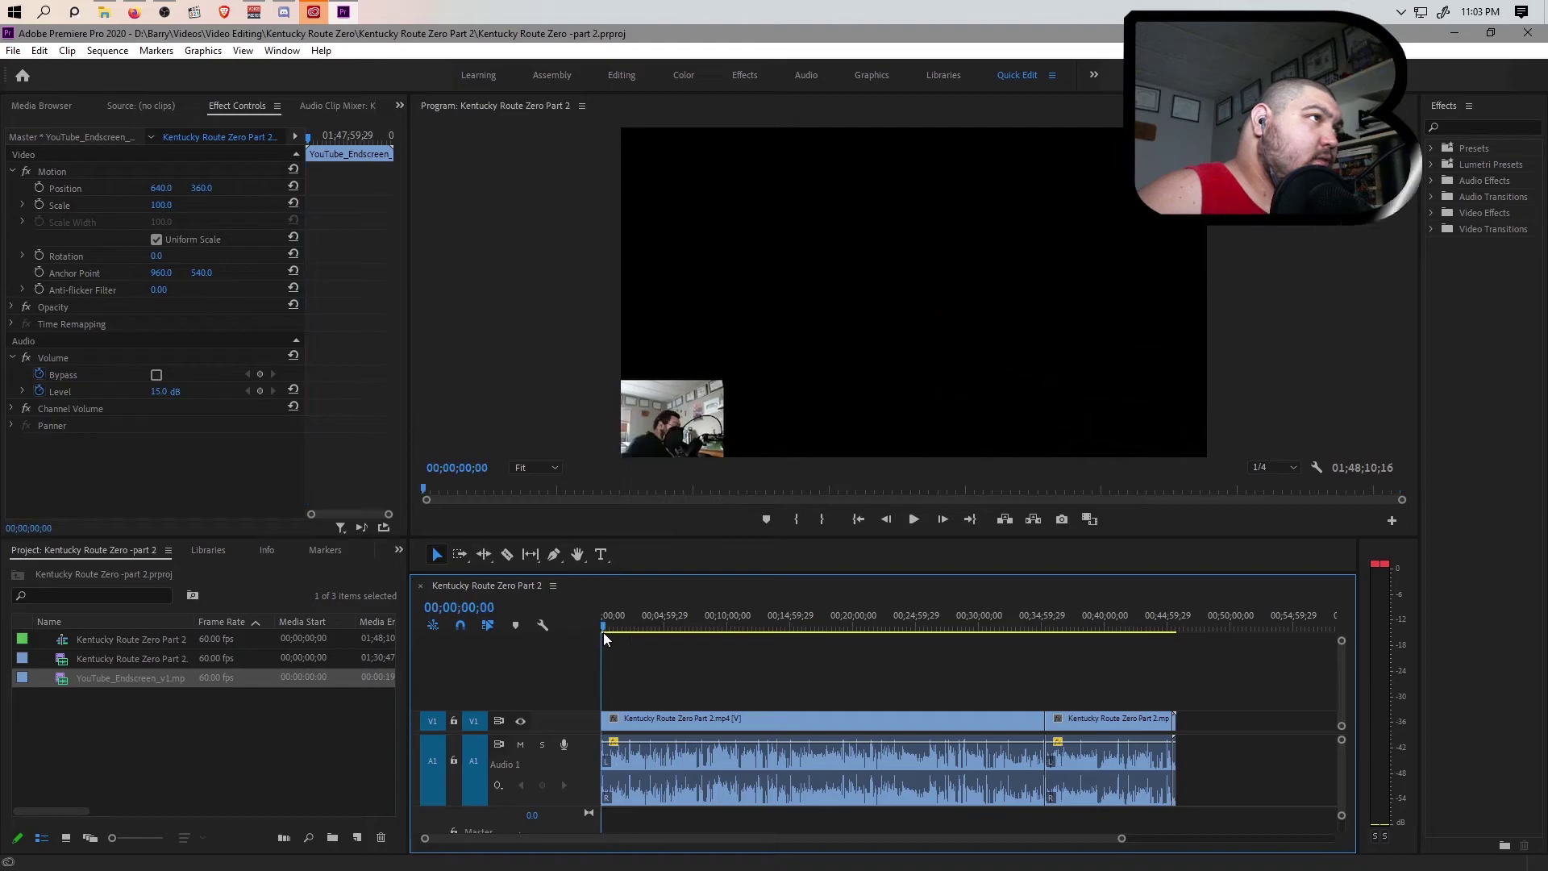
pyautogui.moveTo(1121, 838); pyautogui.dragTo(746, 846)
pyautogui.click(1148, 625)
pyautogui.click(1229, 627)
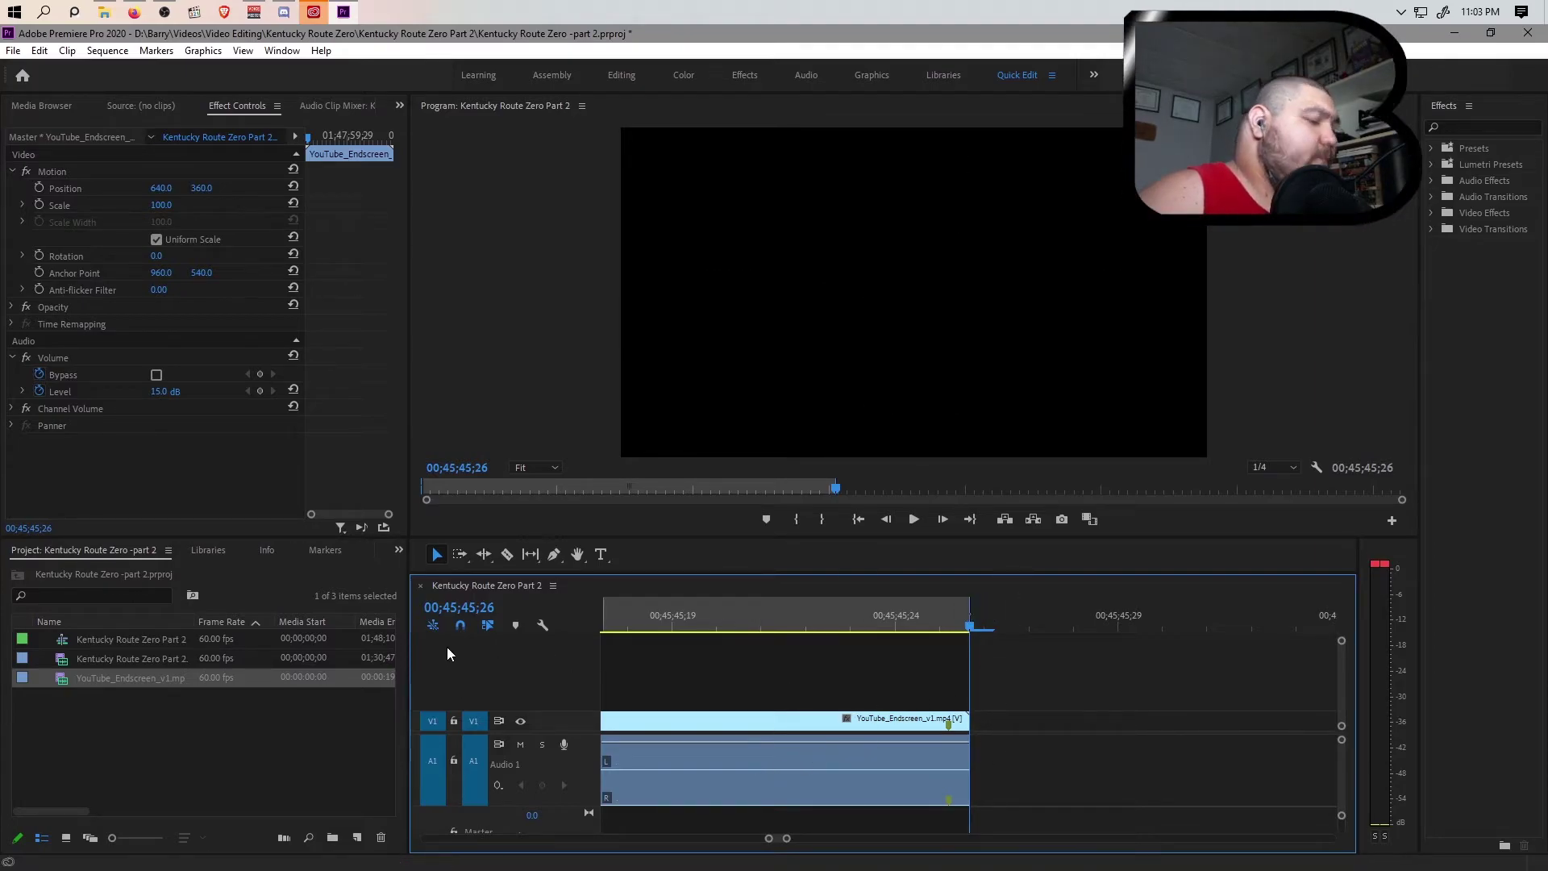
pyautogui.hotkey('ctrl', 's')
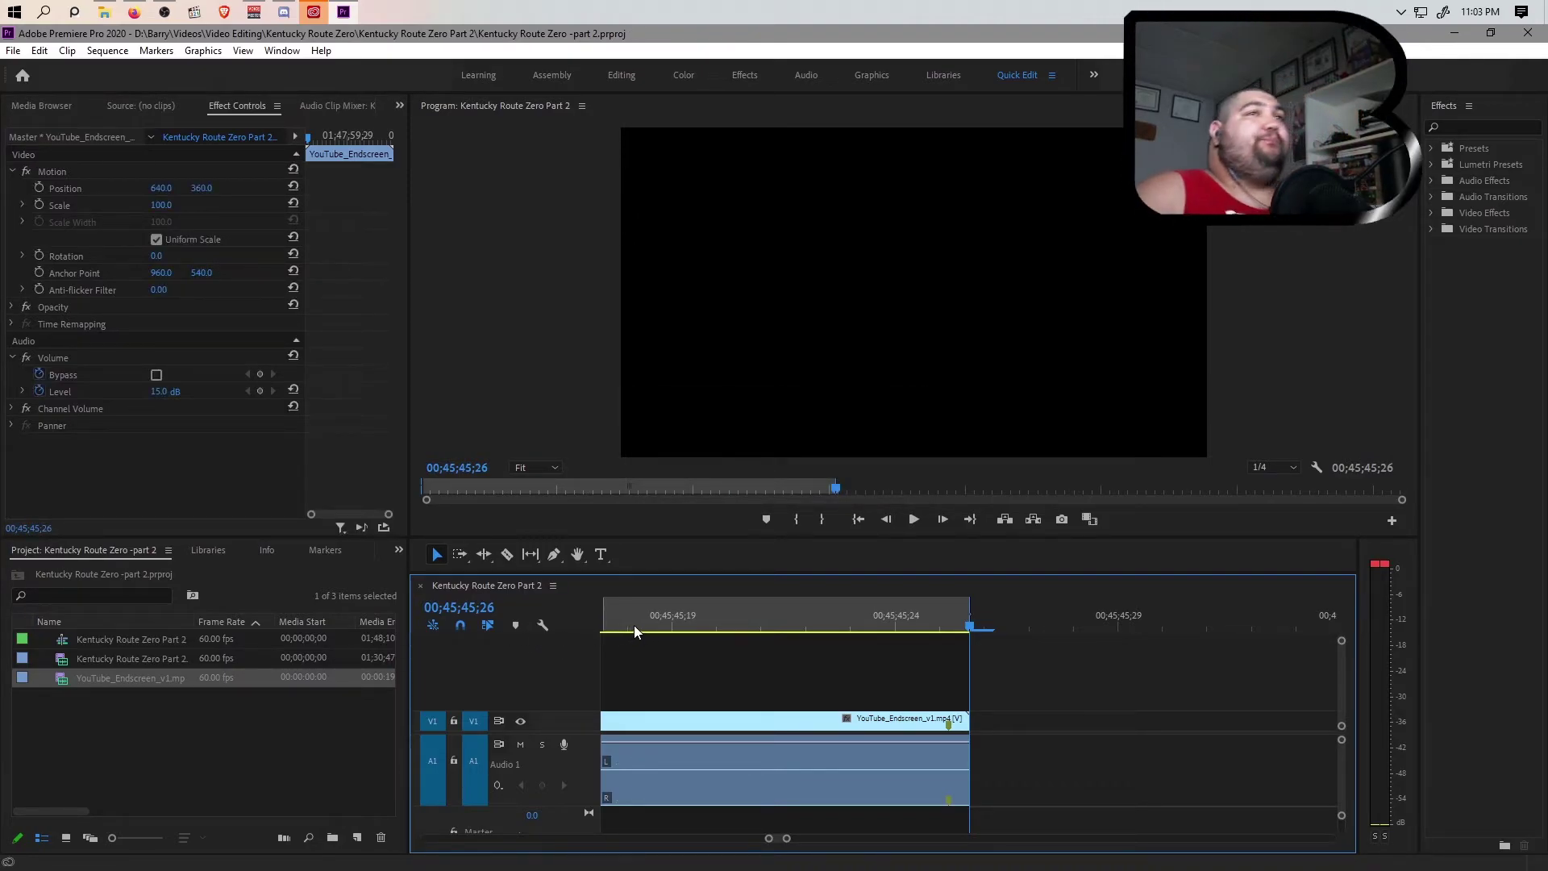
# Step: Queue the marked first section in Media Encoder for H.264 export as Kentucky Route Zero -Episode 2.mp4
pyautogui.hotkey('ctrl', 'm')
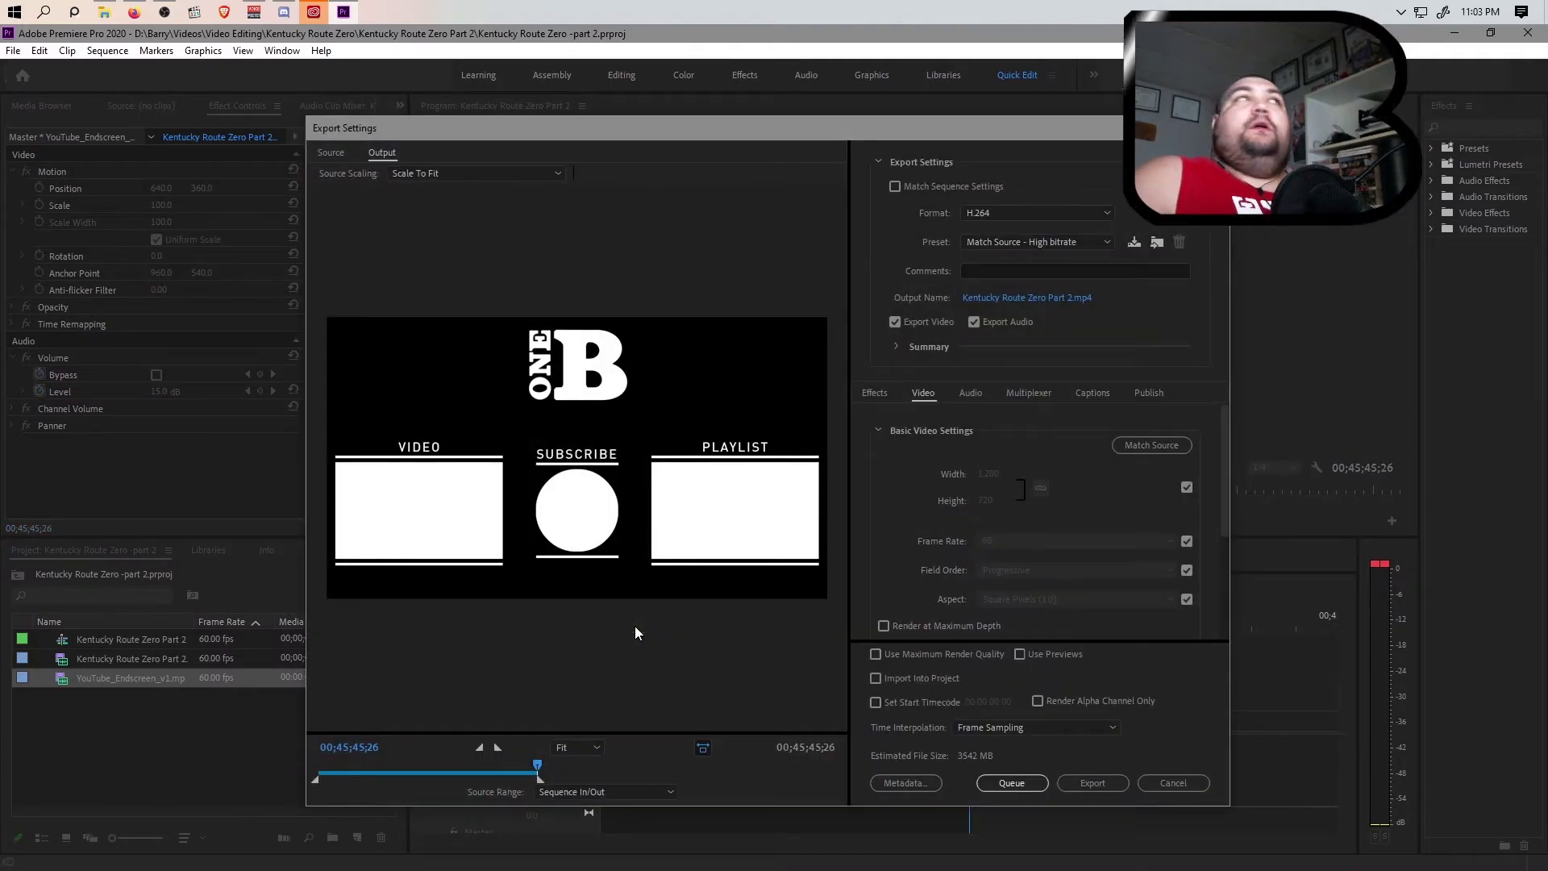
pyautogui.click(1061, 293)
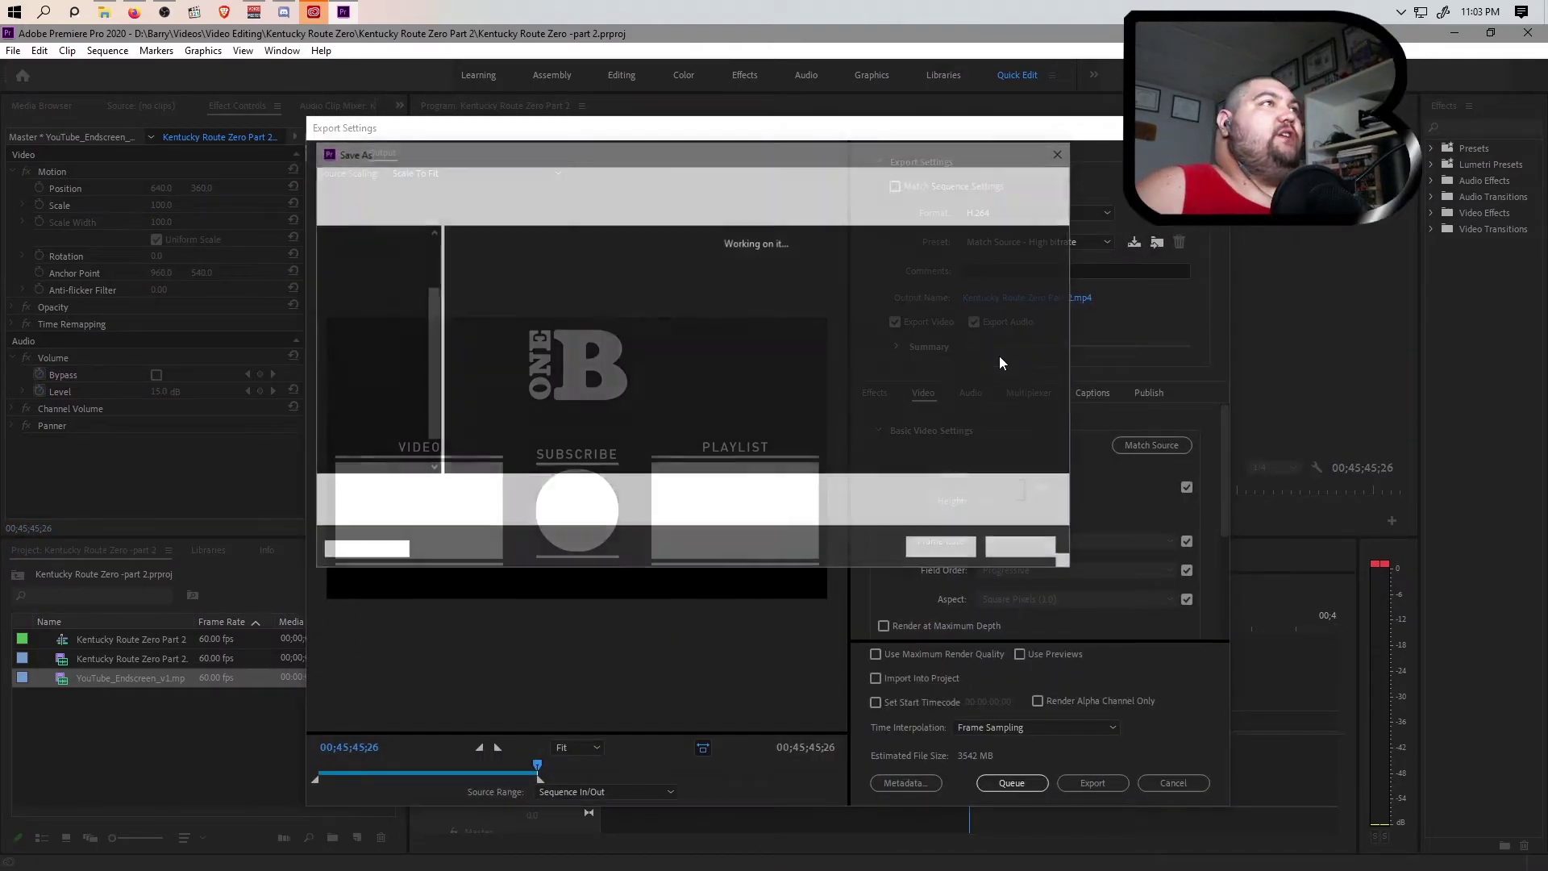
pyautogui.doubleClick(586, 283)
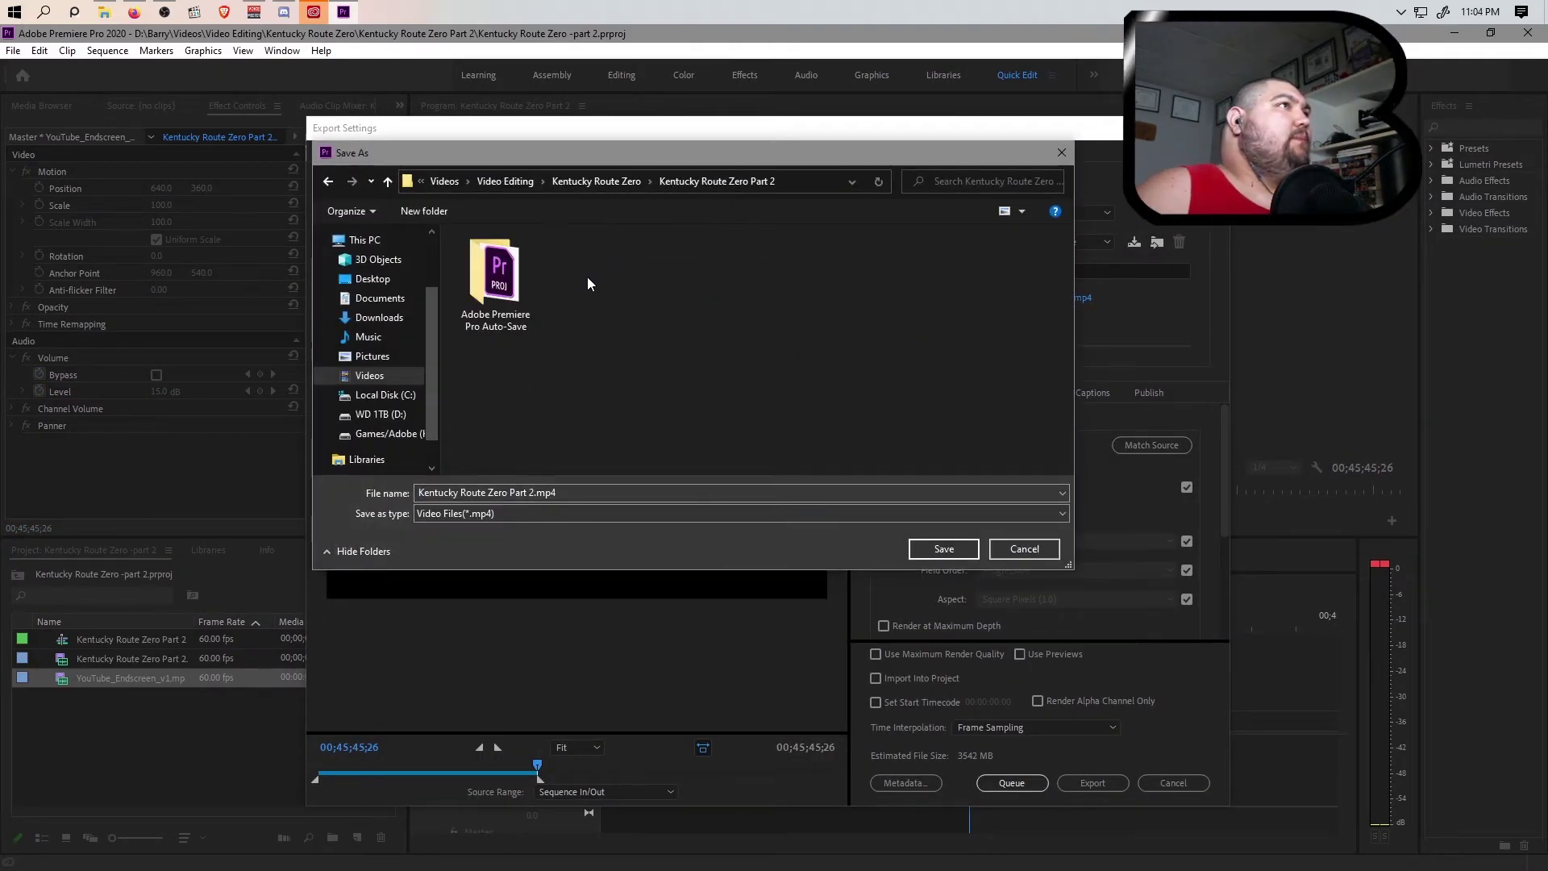
pyautogui.click(505, 494)
pyautogui.click(509, 493)
pyautogui.moveTo(524, 494); pyautogui.dragTo(535, 493)
pyautogui.write('-Episode')
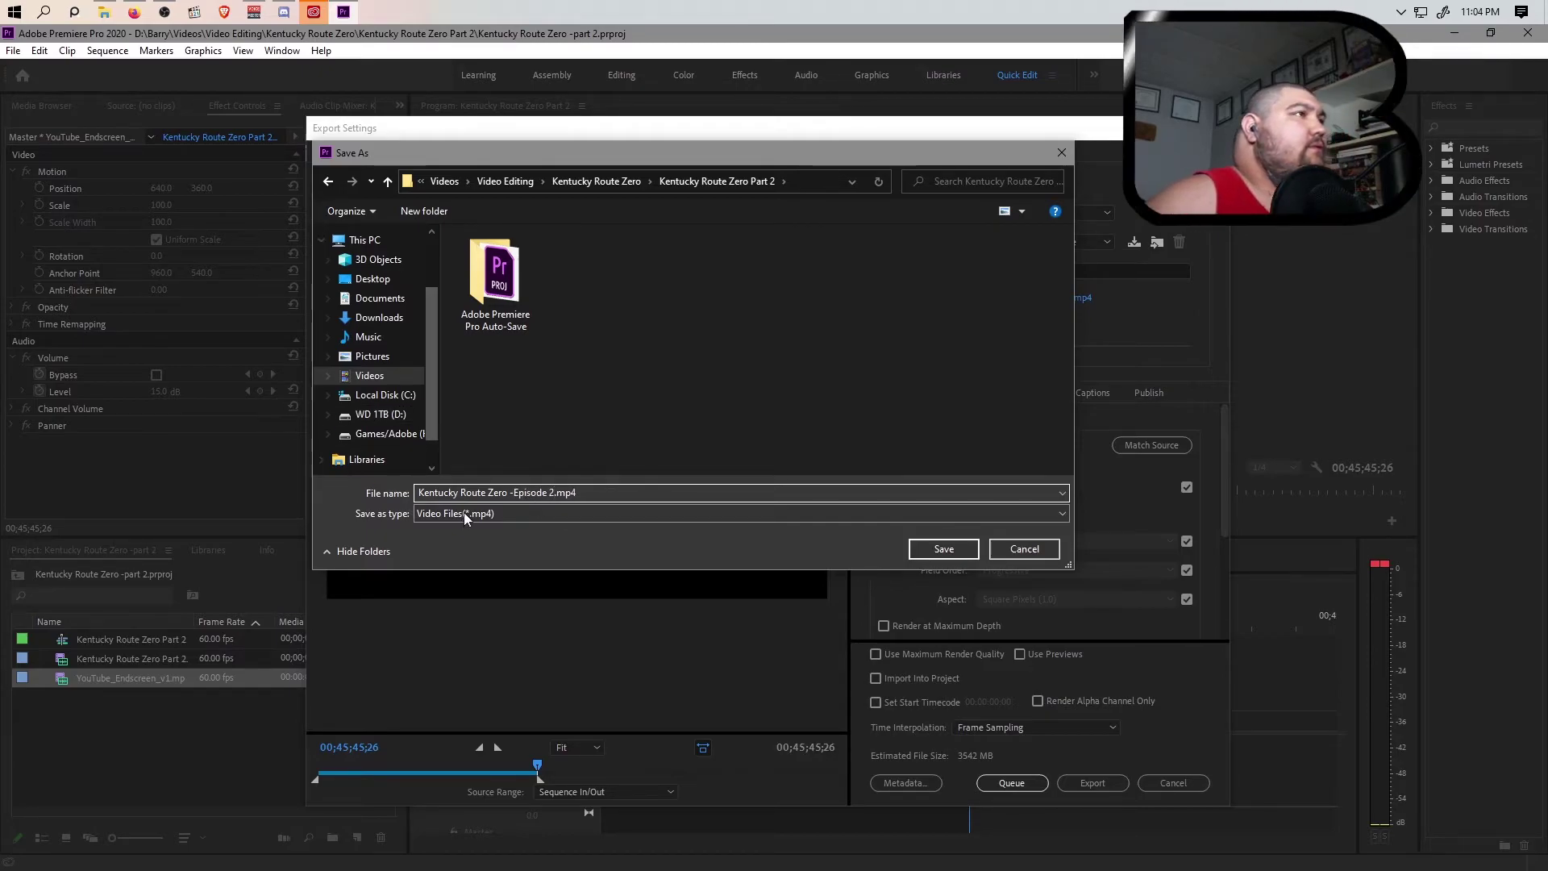
pyautogui.moveTo(512, 493); pyautogui.dragTo(554, 495)
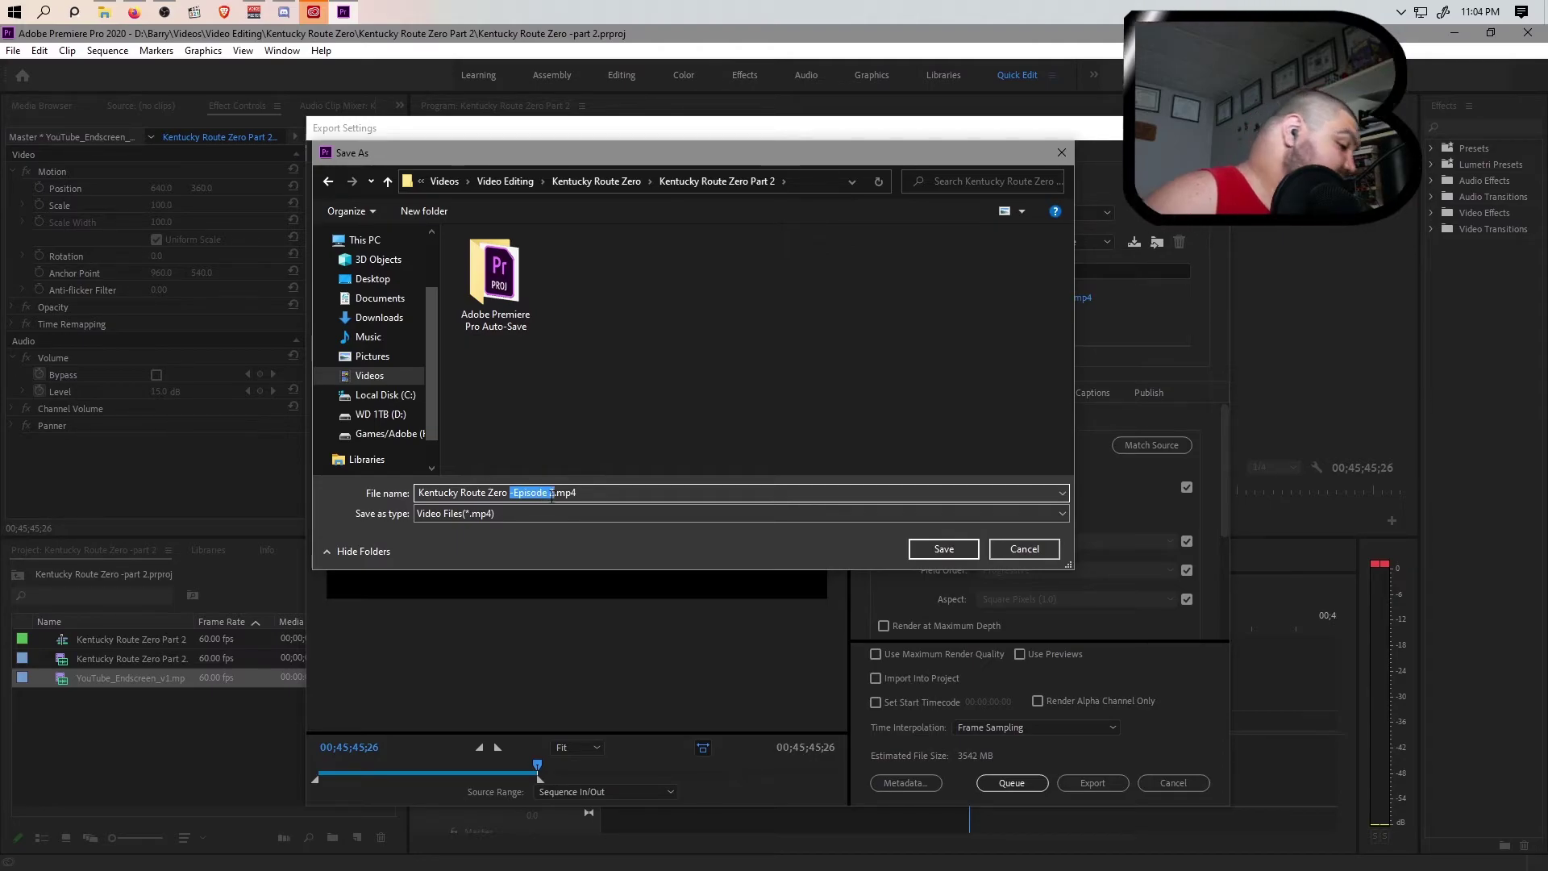
pyautogui.click(924, 549)
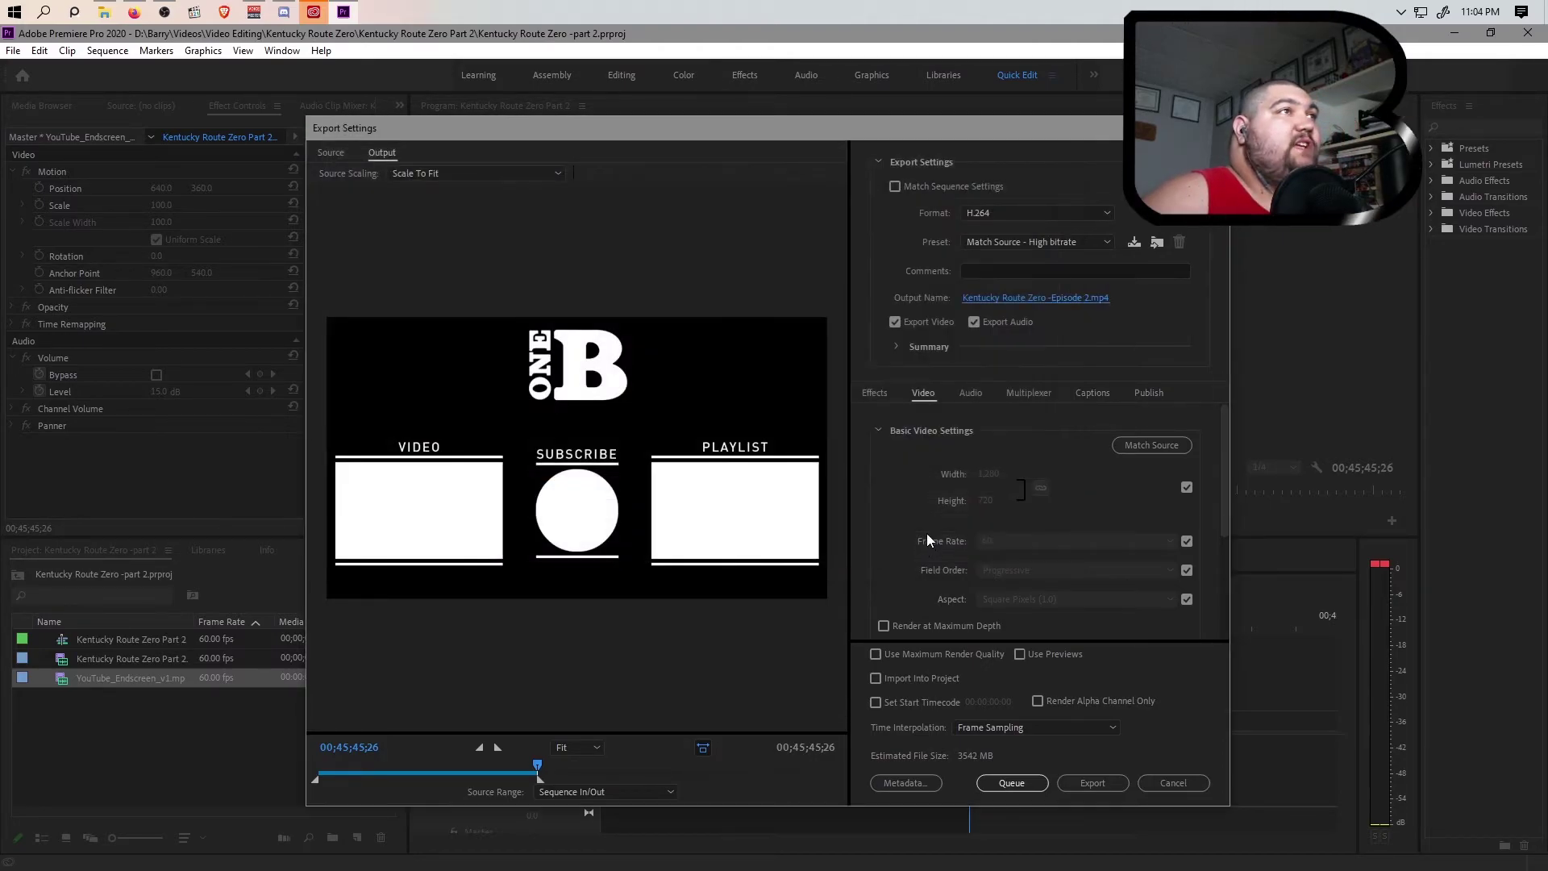
pyautogui.click(1021, 782)
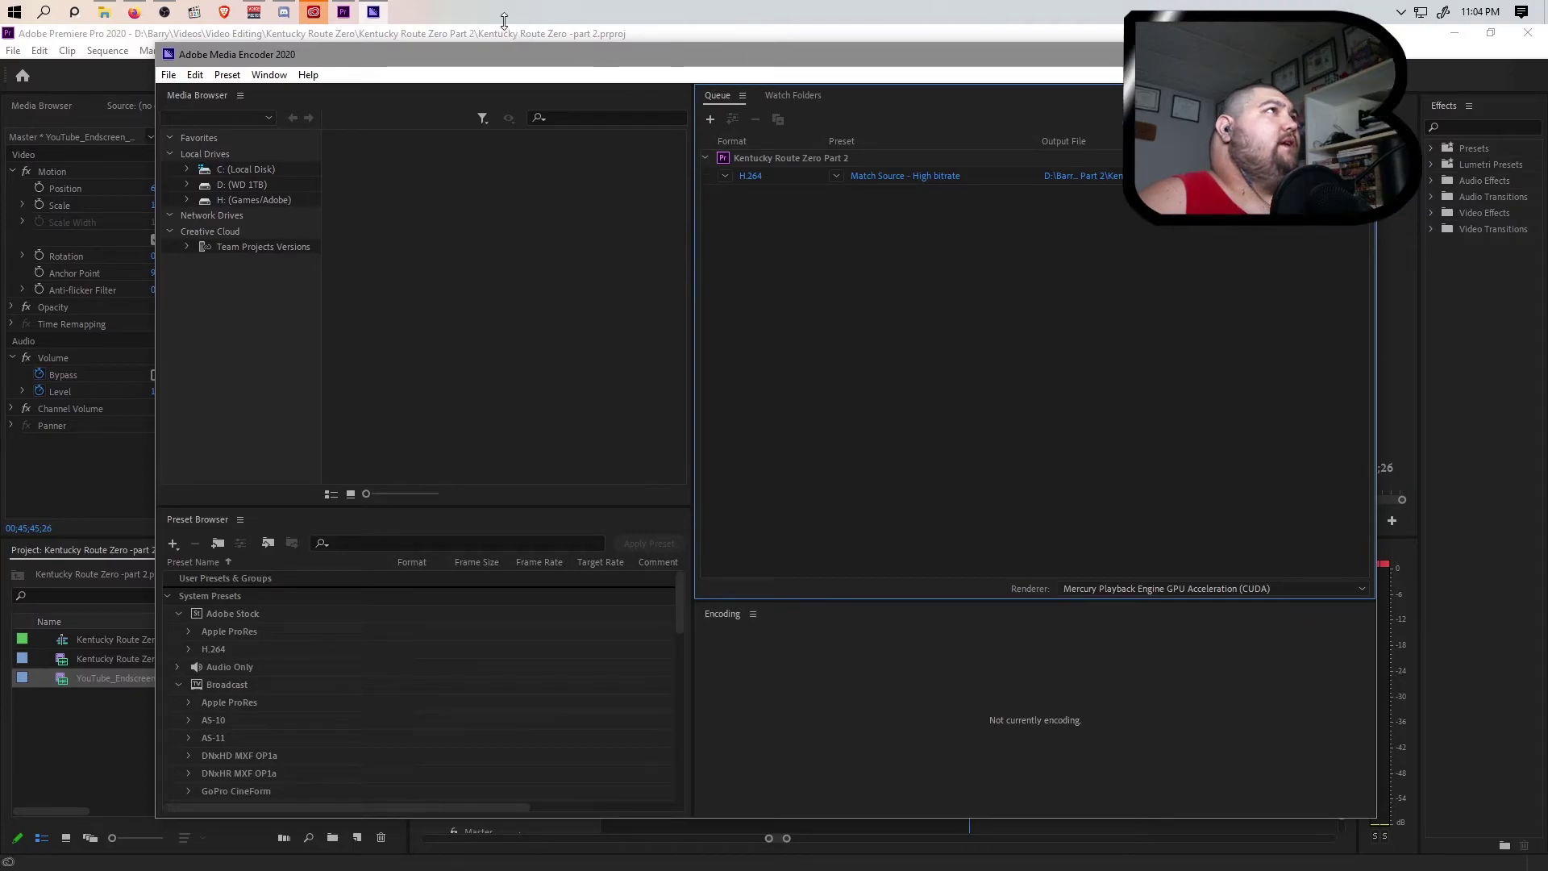
# Step: Return to Premiere Pro and set the In point at the start of the second gameplay section, 01;05;55;03
pyautogui.click(627, 27)
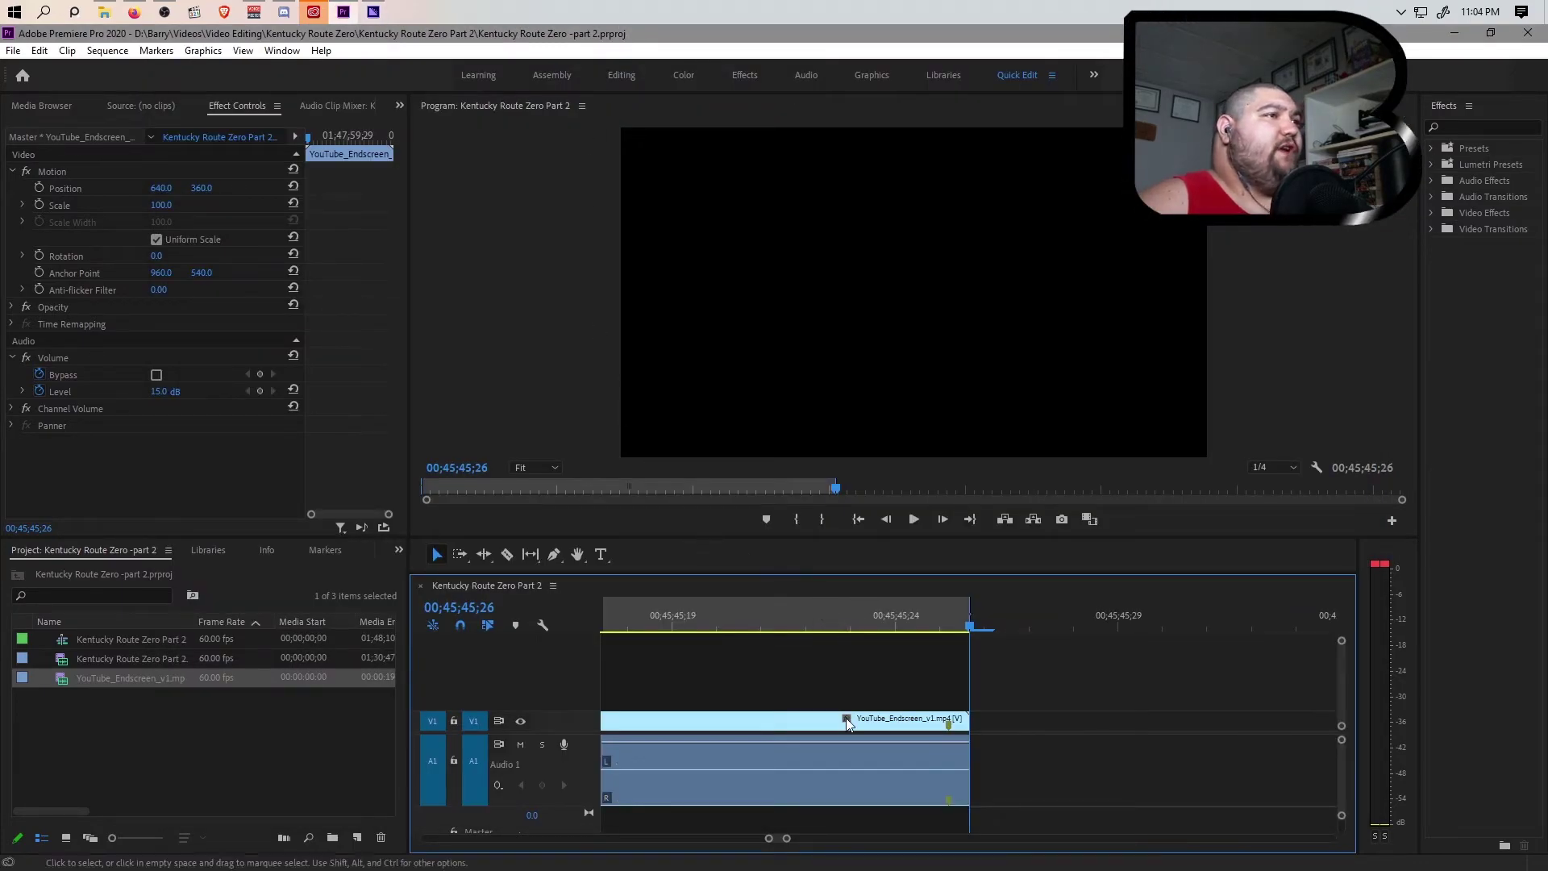
pyautogui.moveTo(786, 838); pyautogui.dragTo(1330, 838)
pyautogui.click(1014, 628)
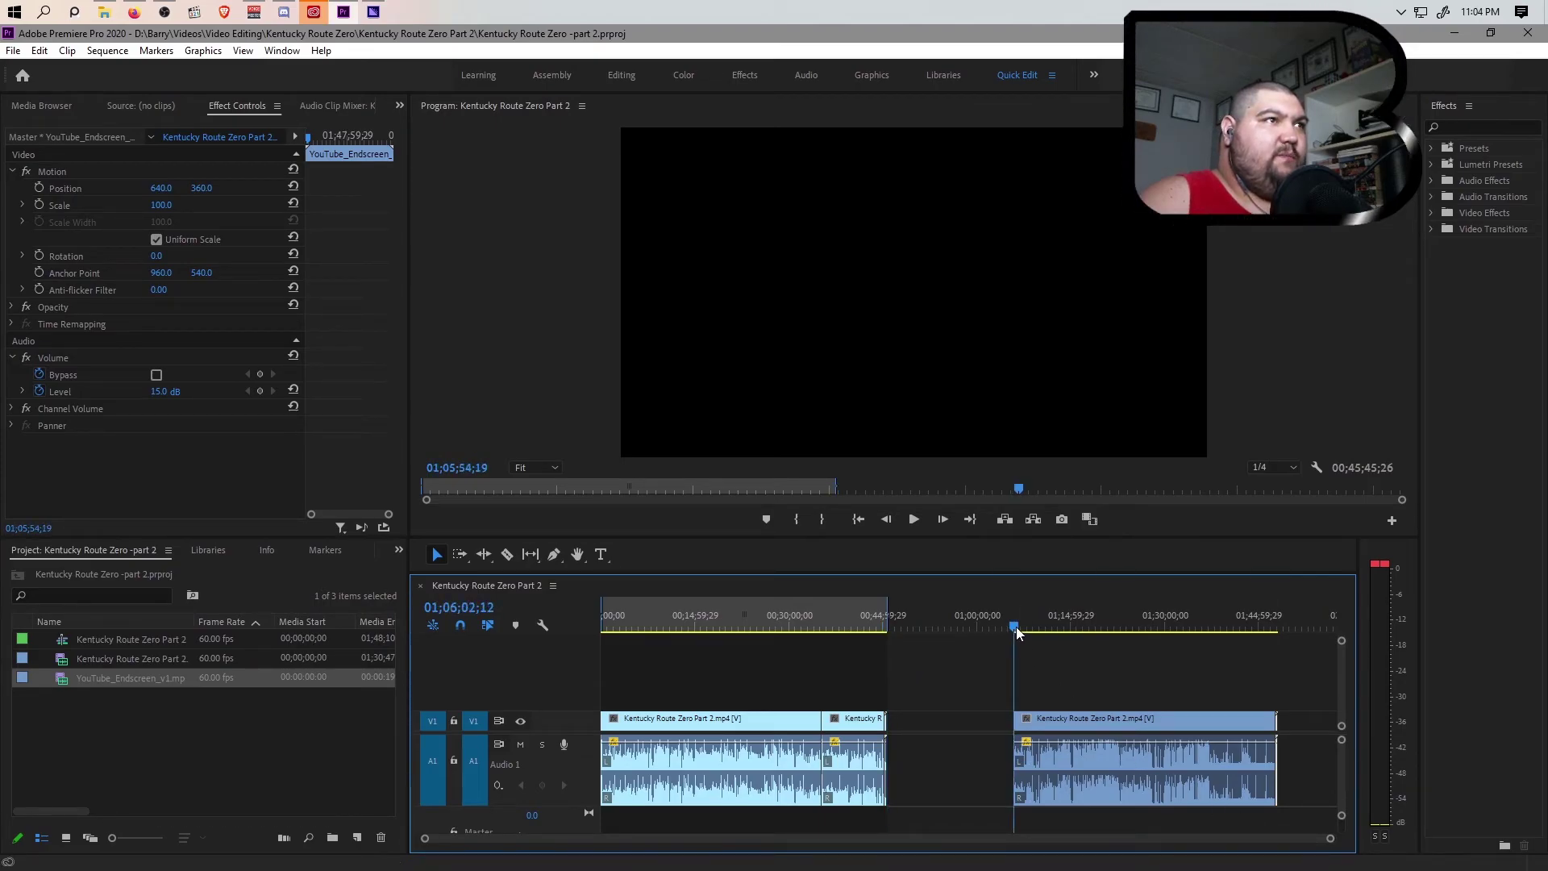
pyautogui.moveTo(1330, 838); pyautogui.dragTo(926, 850)
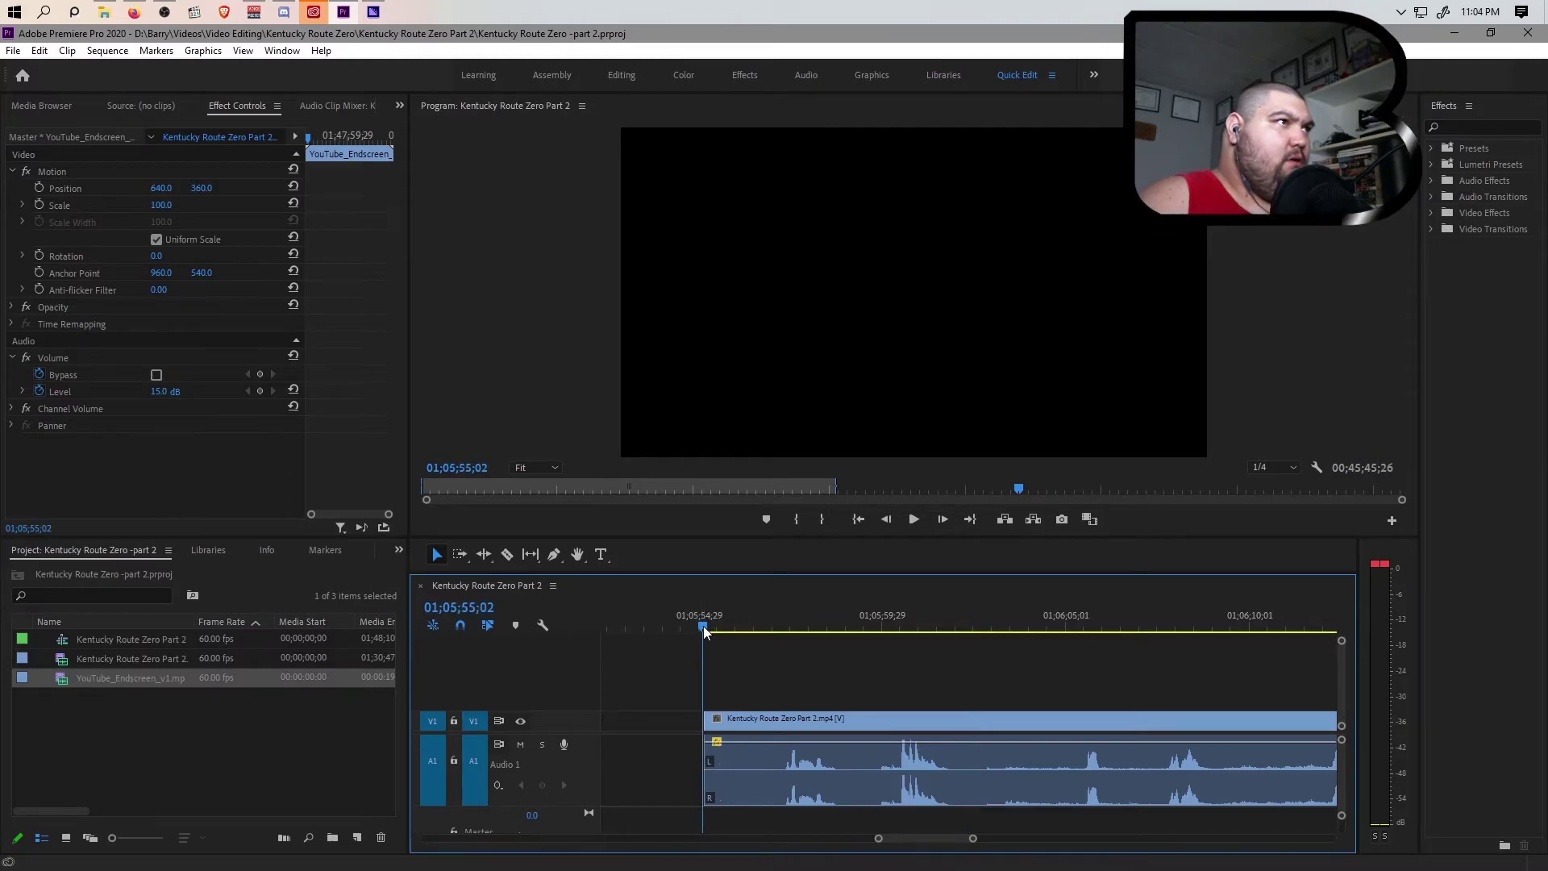
pyautogui.click(703, 626)
pyautogui.moveTo(971, 838); pyautogui.dragTo(890, 835)
pyautogui.press('\\')
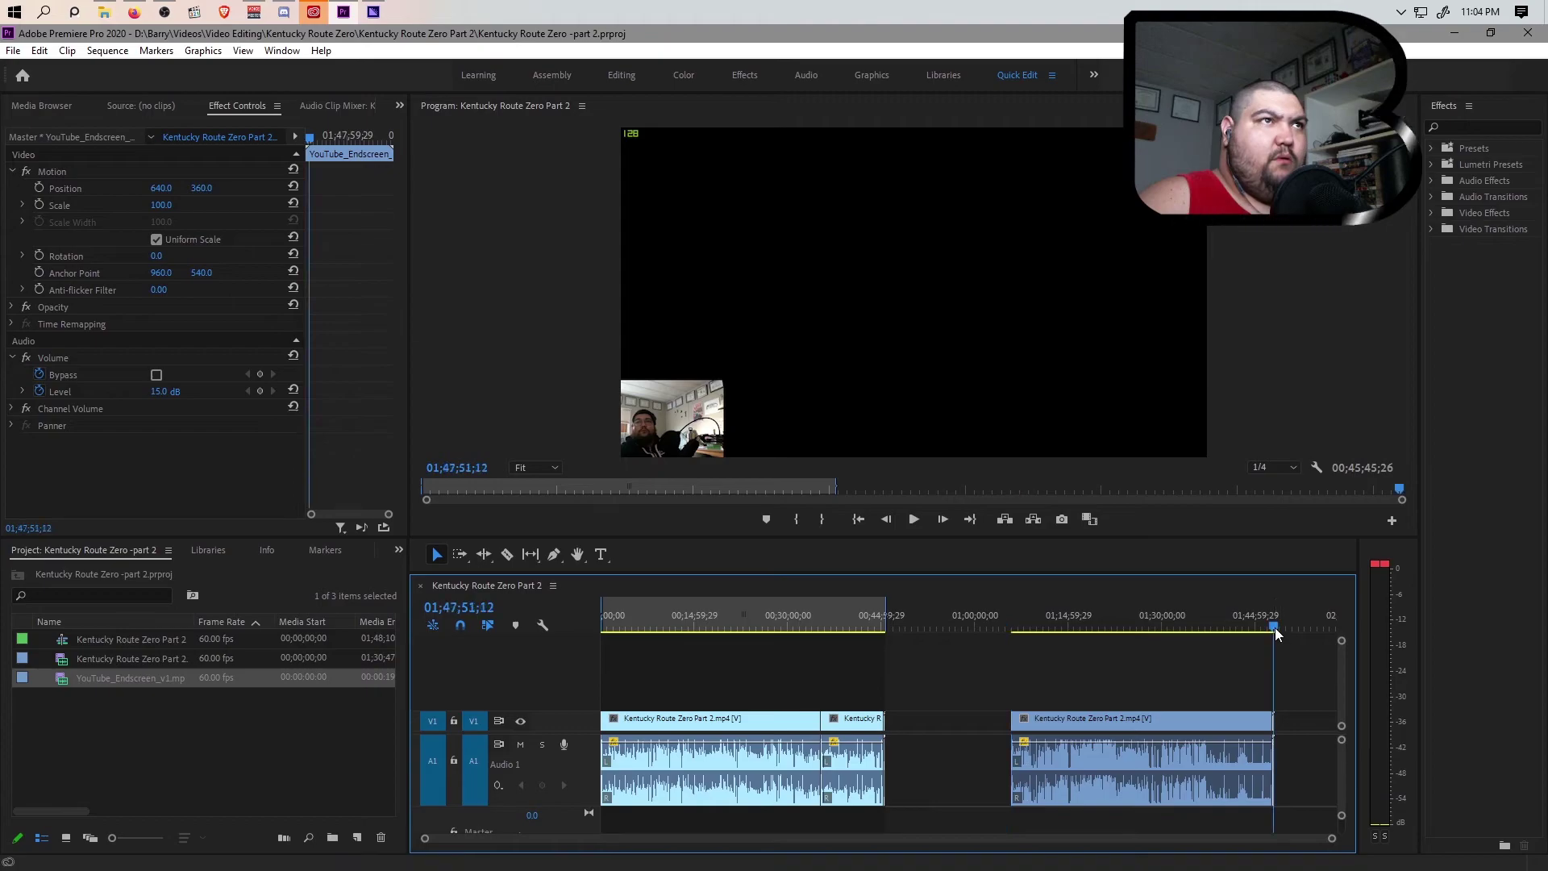
pyautogui.click(1274, 627)
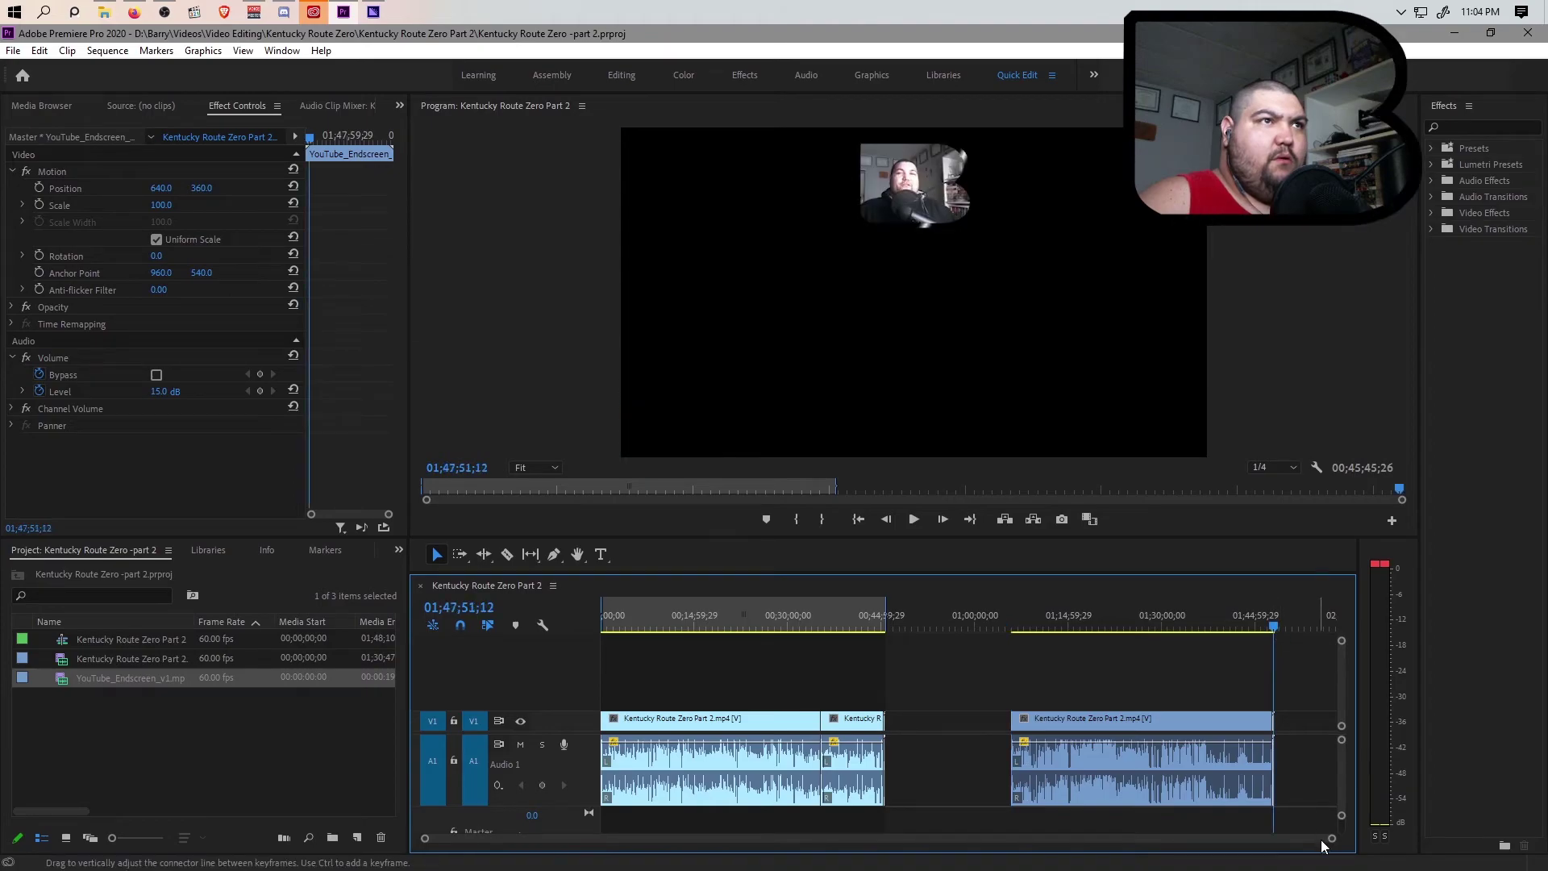
pyautogui.click(1013, 627)
pyautogui.press('=')
pyautogui.press('=')
pyautogui.press('=')
pyautogui.press('=')
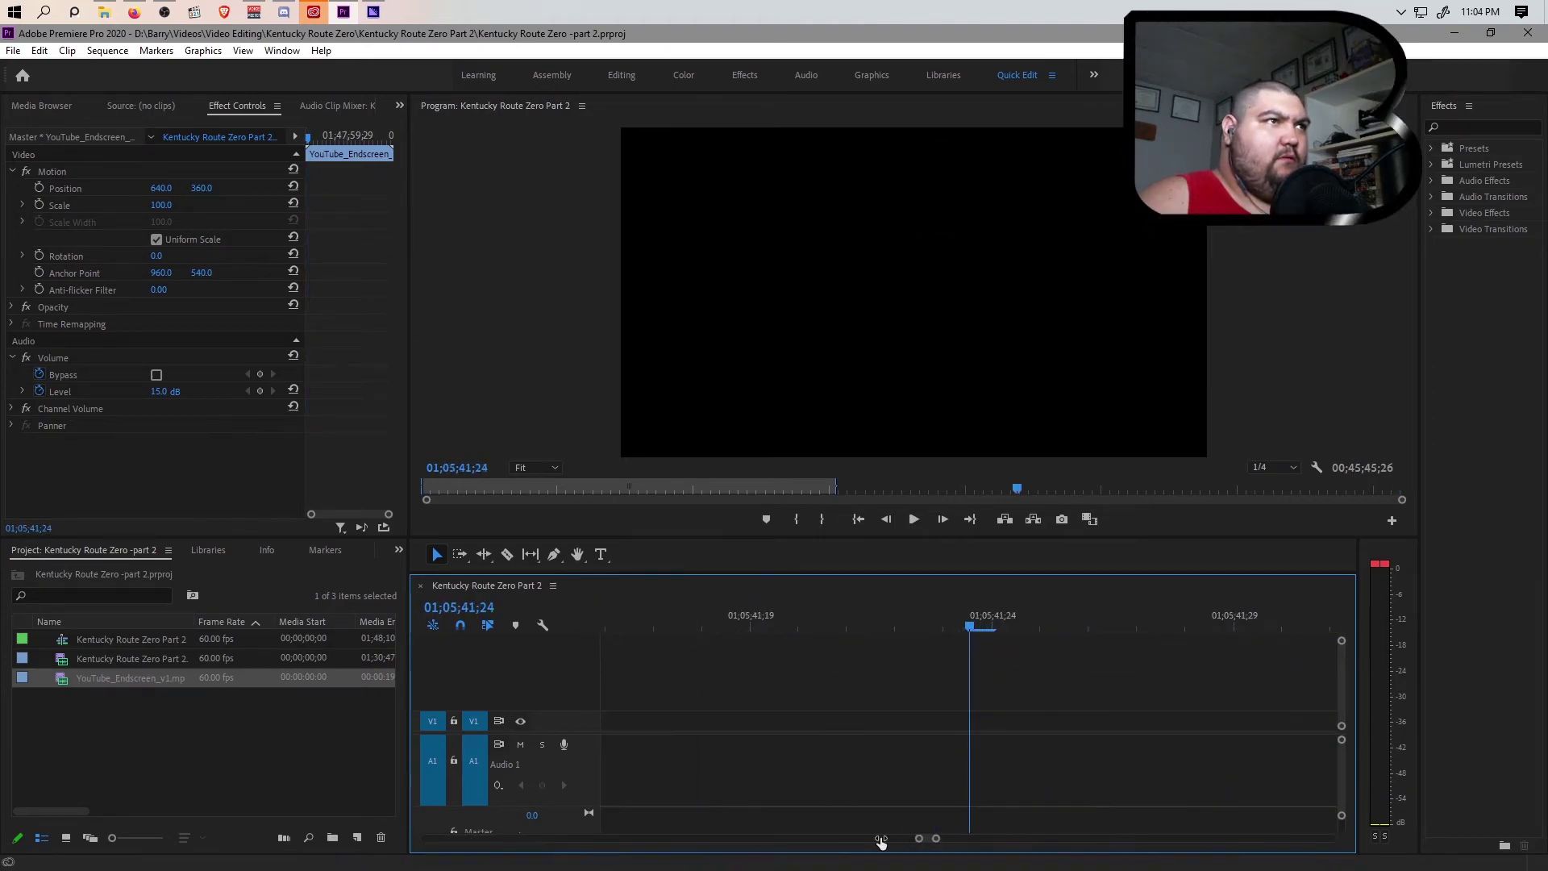
pyautogui.click(1082, 626)
pyautogui.moveTo(1004, 838); pyautogui.dragTo(946, 838)
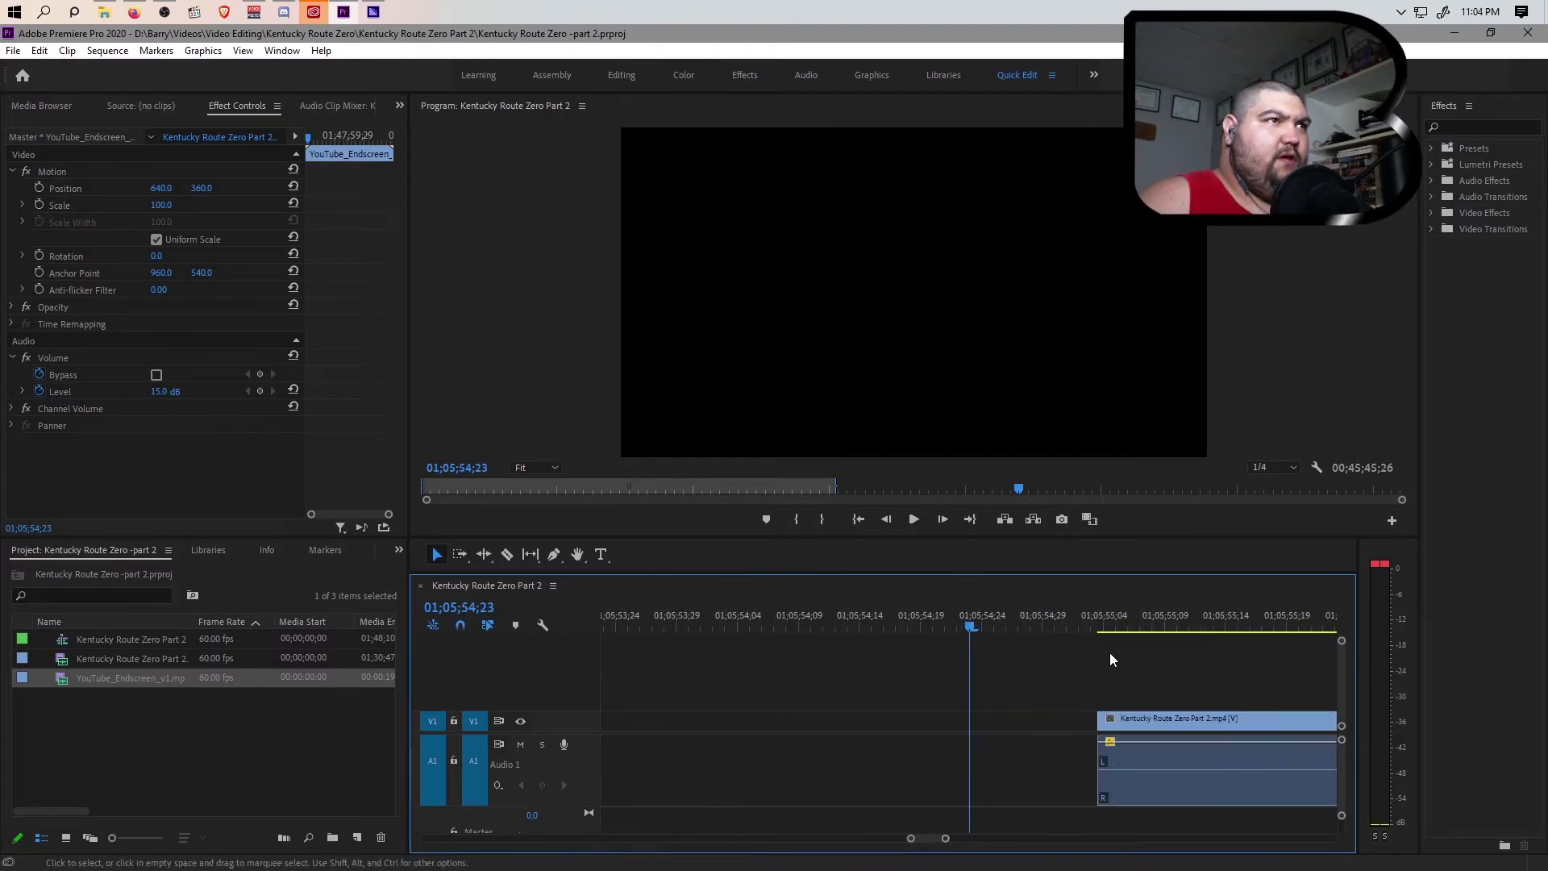
pyautogui.click(1100, 626)
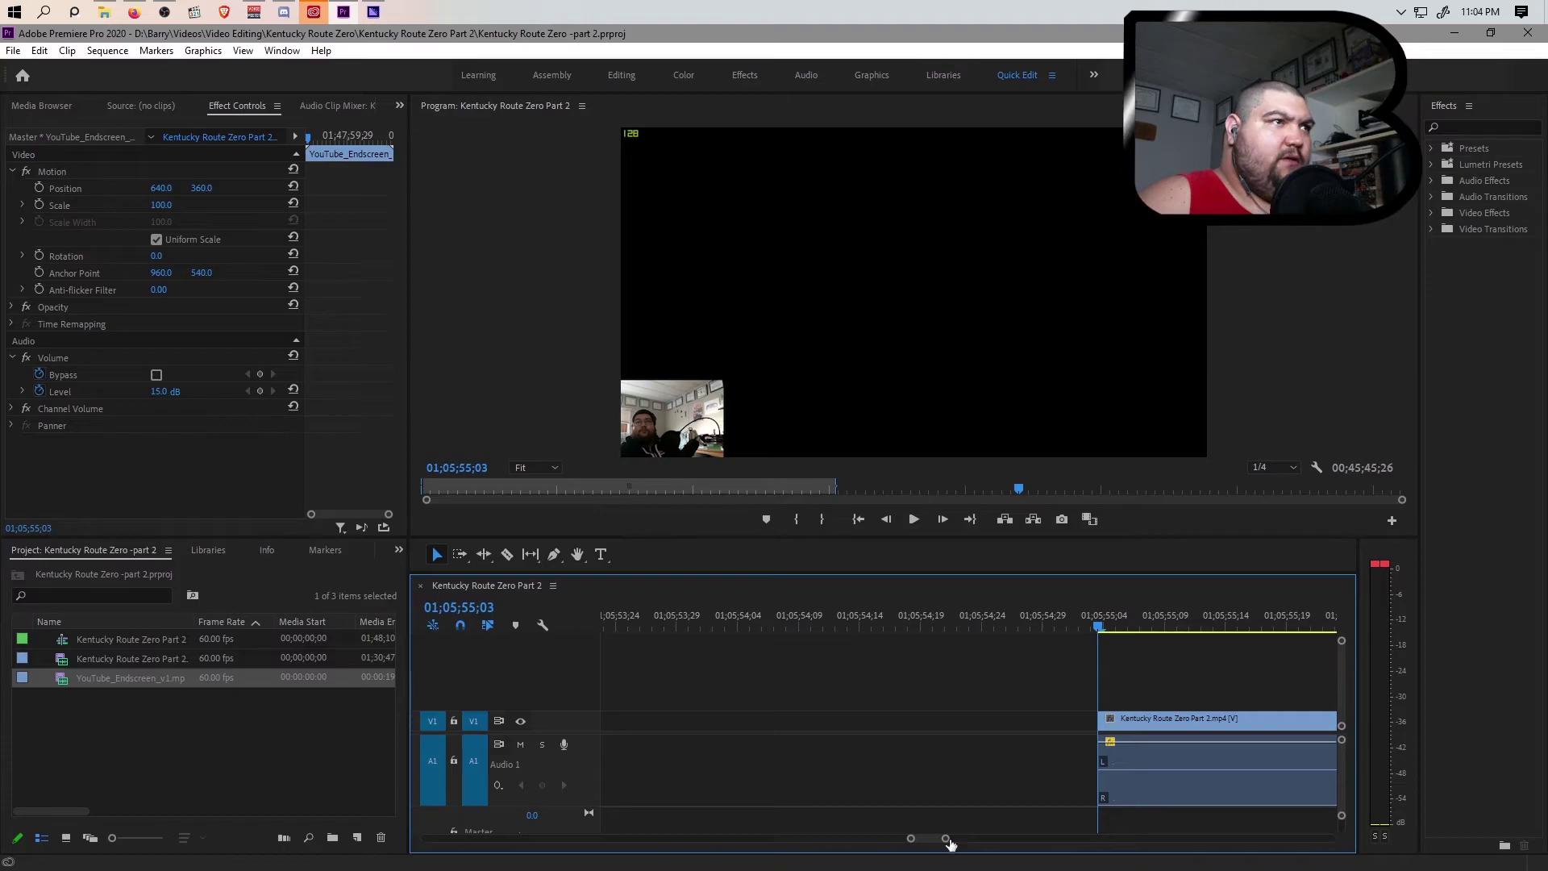
pyautogui.press('=')
pyautogui.press('x')
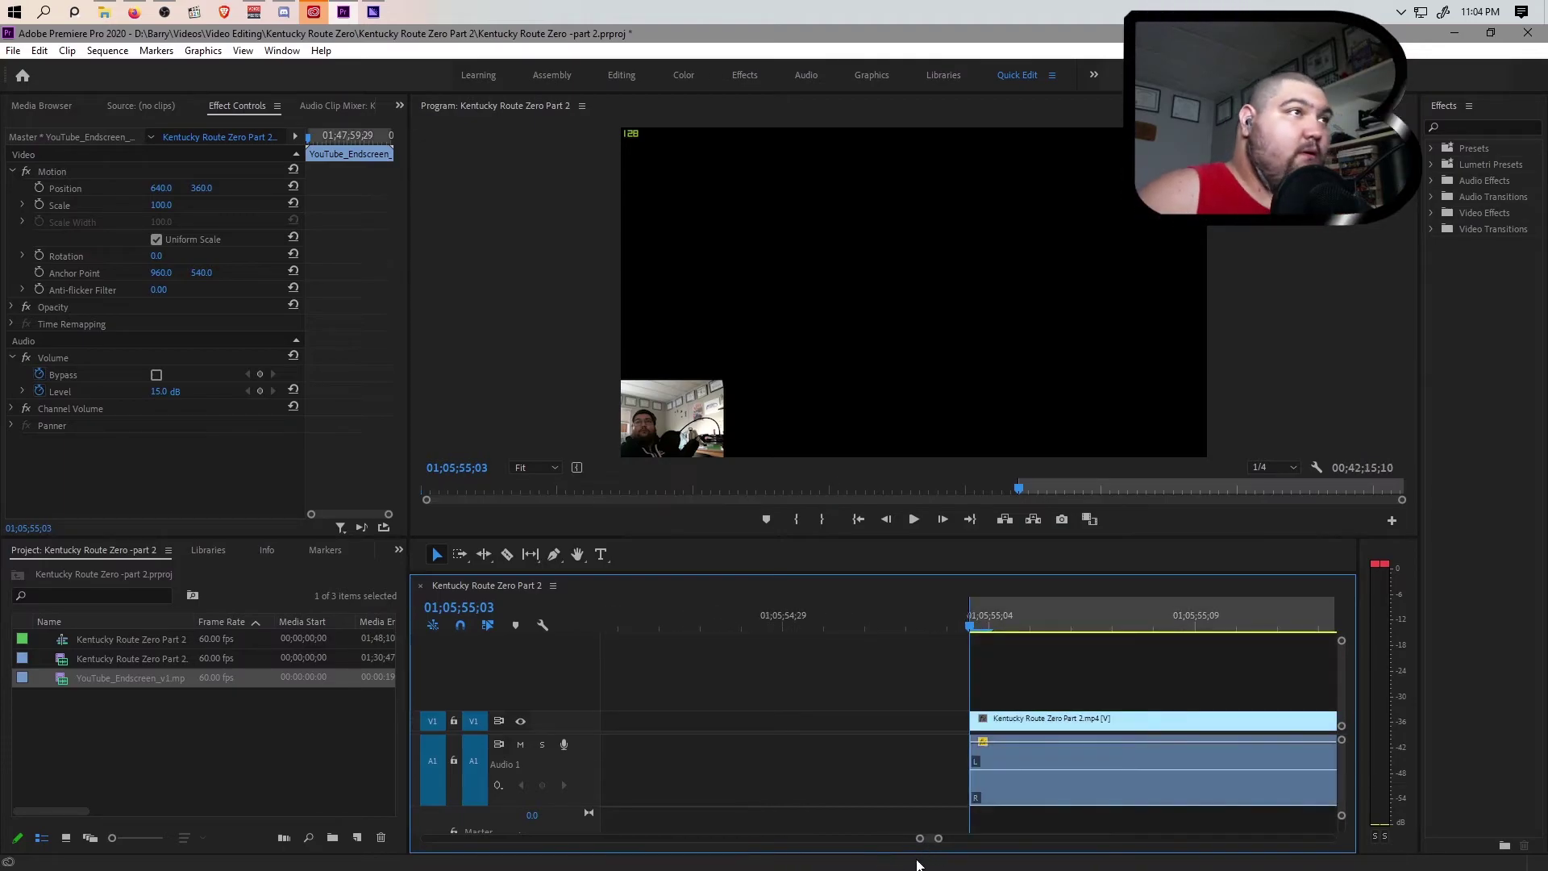
# Step: Set the Out point at the end of the second section's end screen, 01;48;10;16, and save the project
pyautogui.moveTo(939, 840); pyautogui.dragTo(1395, 806)
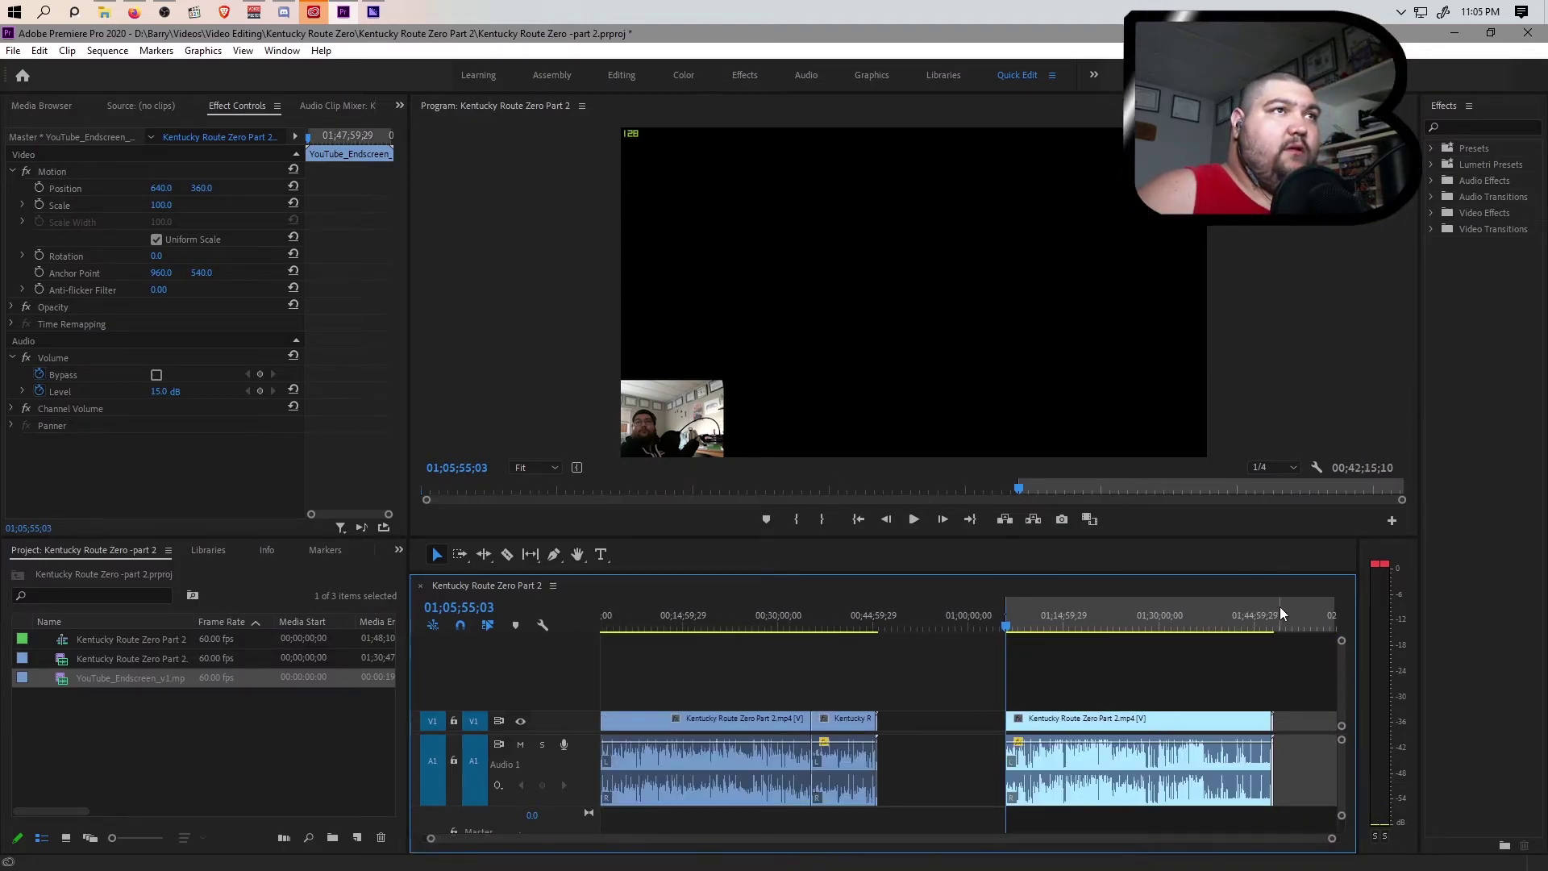
pyautogui.click(1272, 626)
pyautogui.press('=')
pyautogui.press('=')
pyautogui.click(992, 625)
pyautogui.moveTo(1314, 839); pyautogui.dragTo(1128, 837)
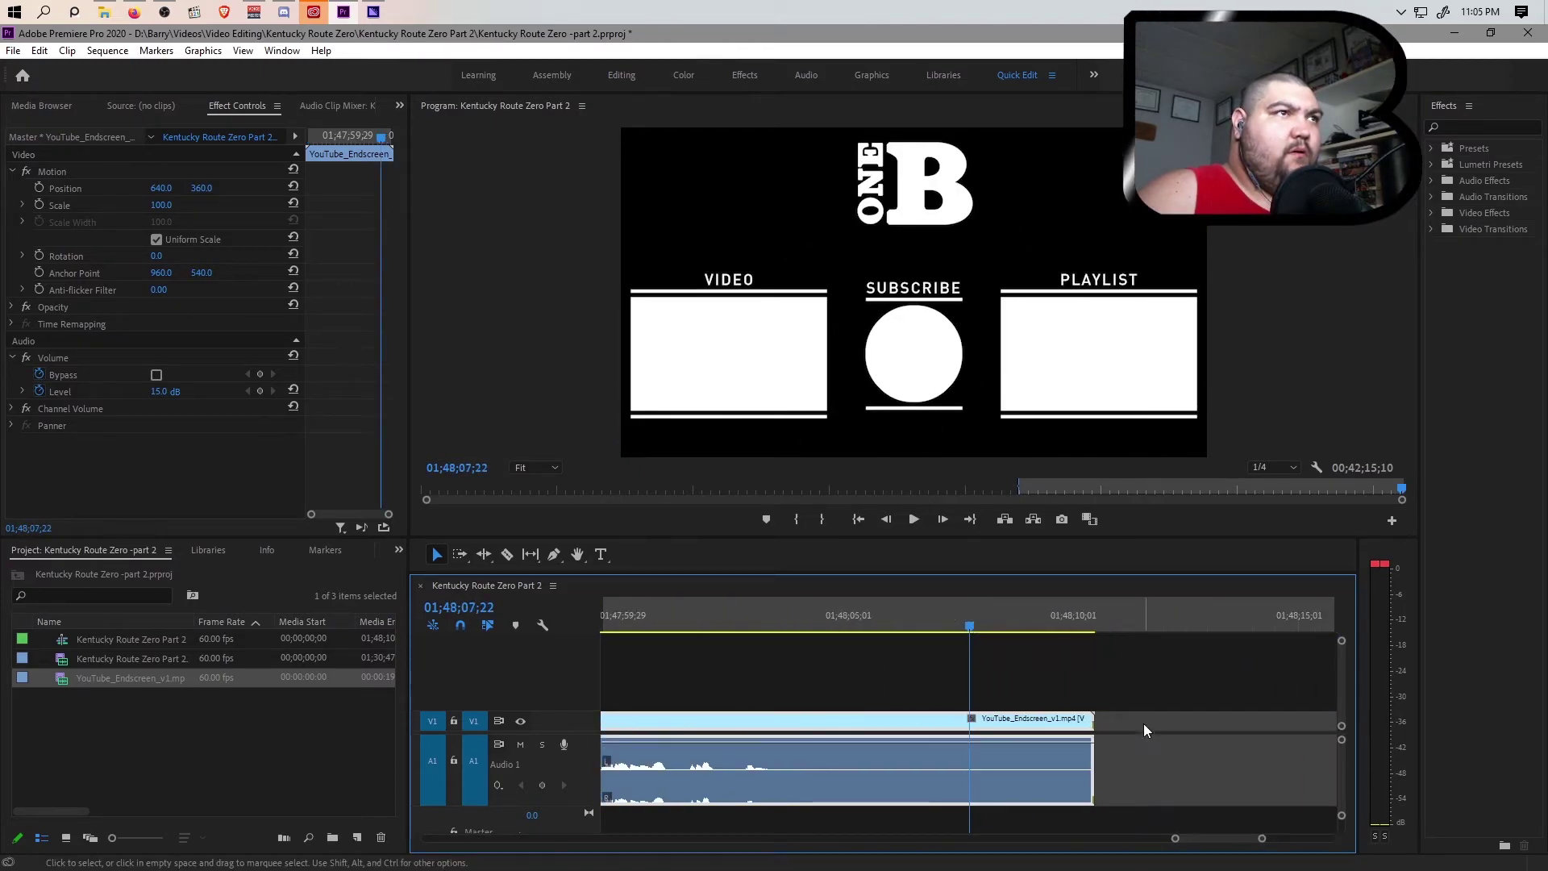
pyautogui.click(1096, 624)
pyautogui.moveTo(1261, 838); pyautogui.dragTo(1071, 853)
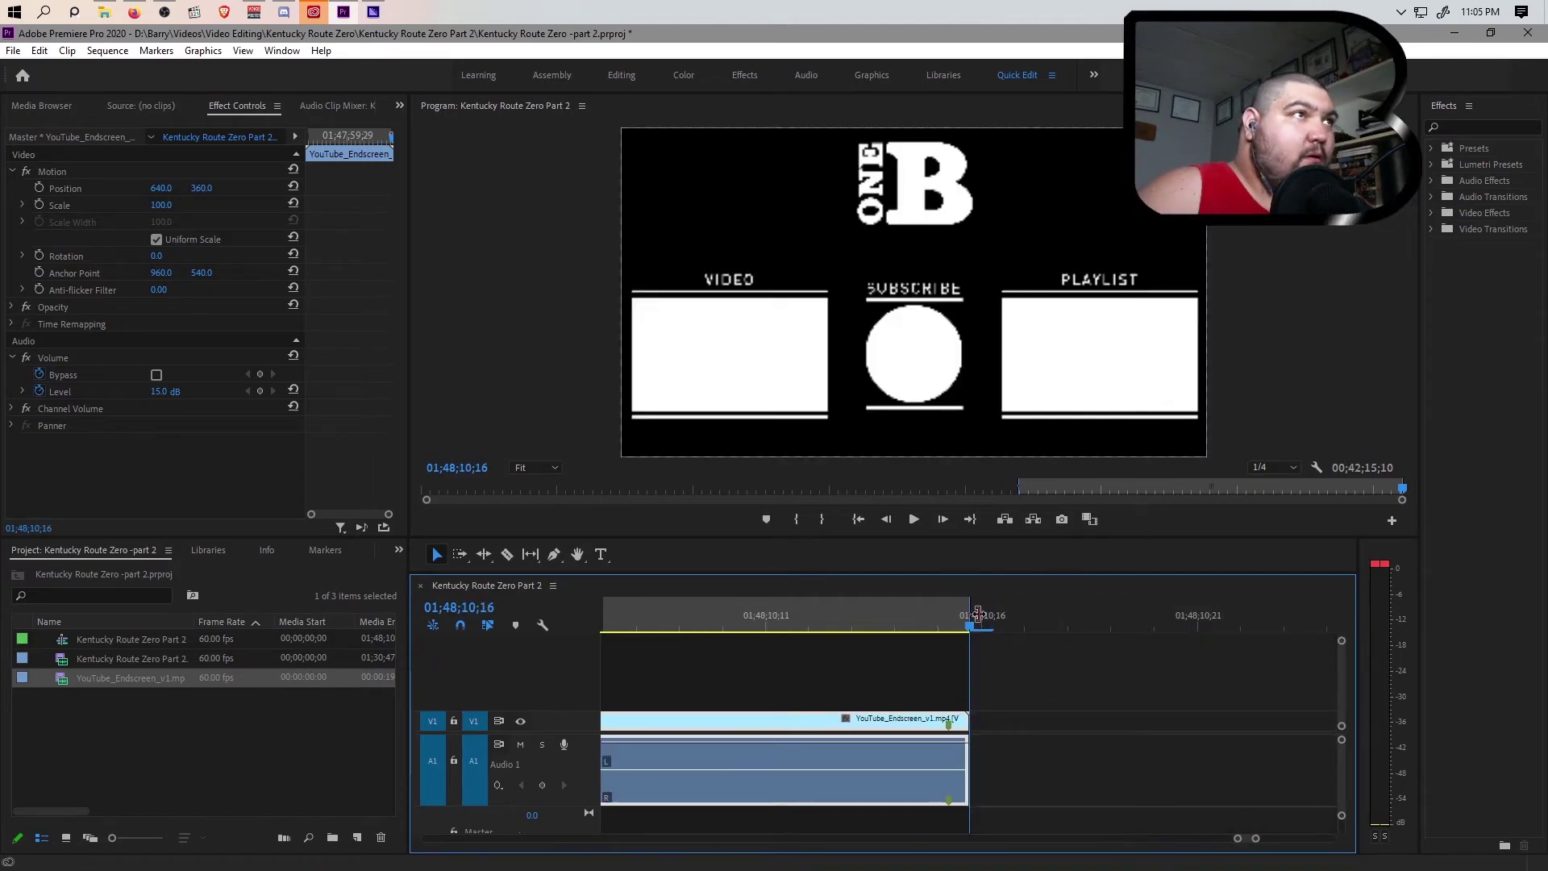
pyautogui.moveTo(1237, 838); pyautogui.dragTo(827, 838)
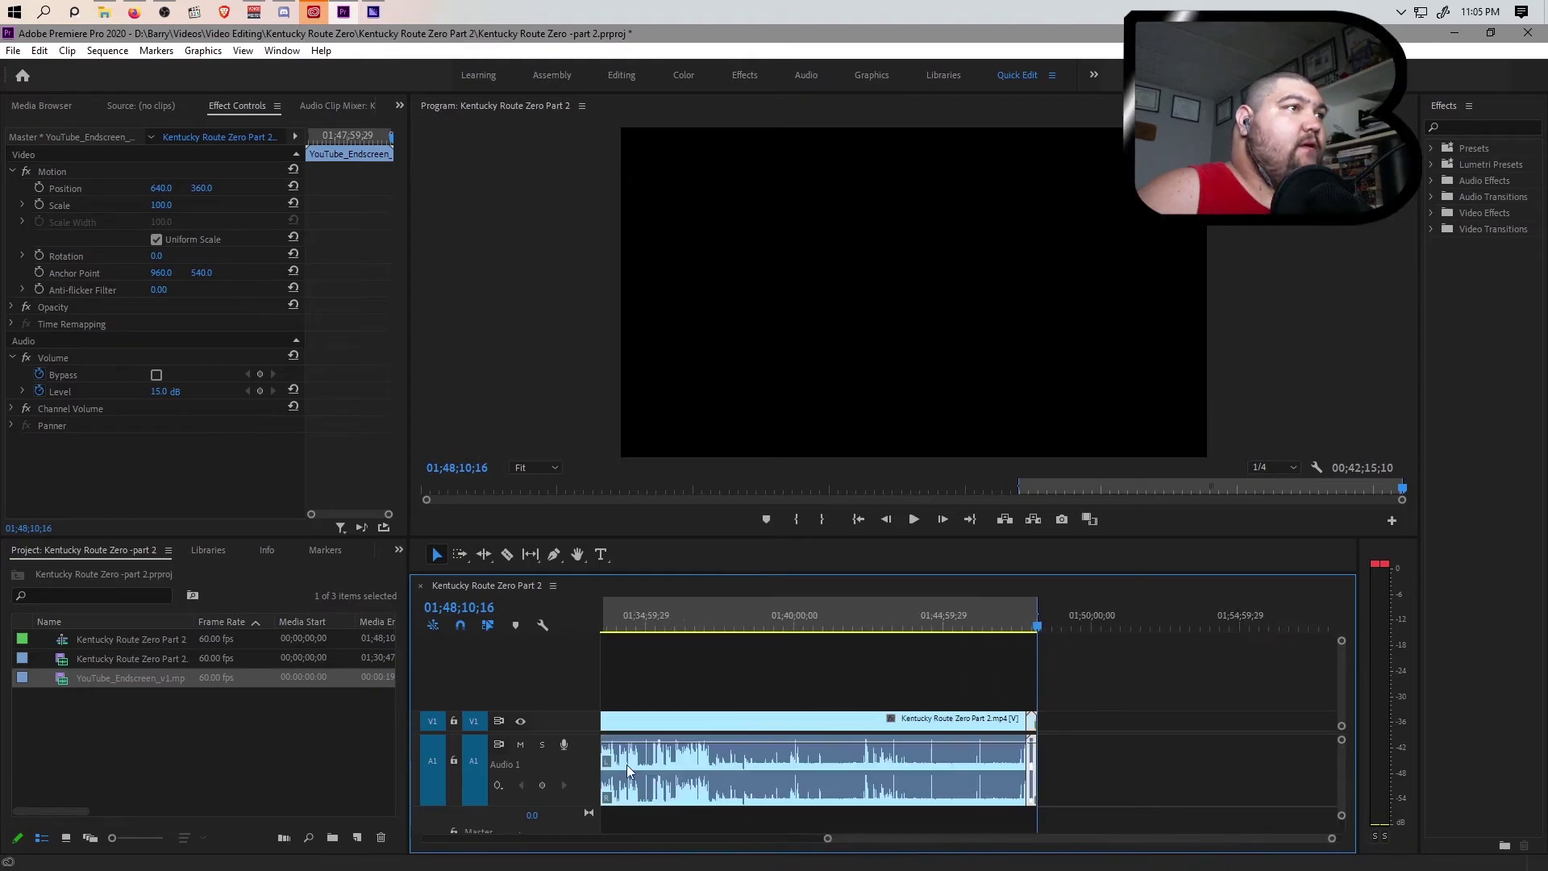
pyautogui.click(12, 50)
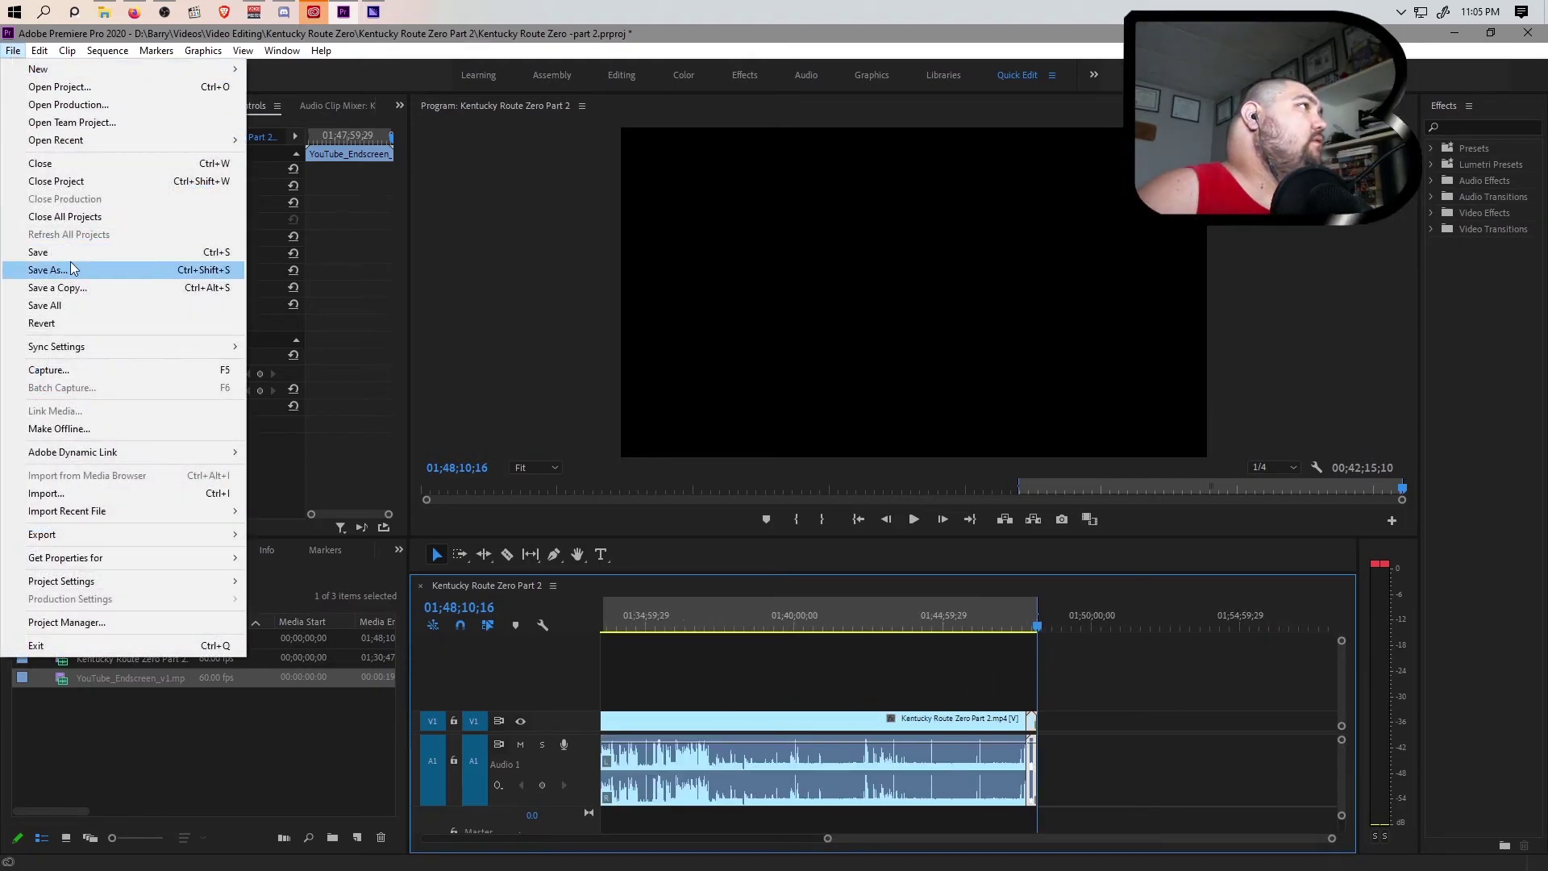
pyautogui.click(67, 253)
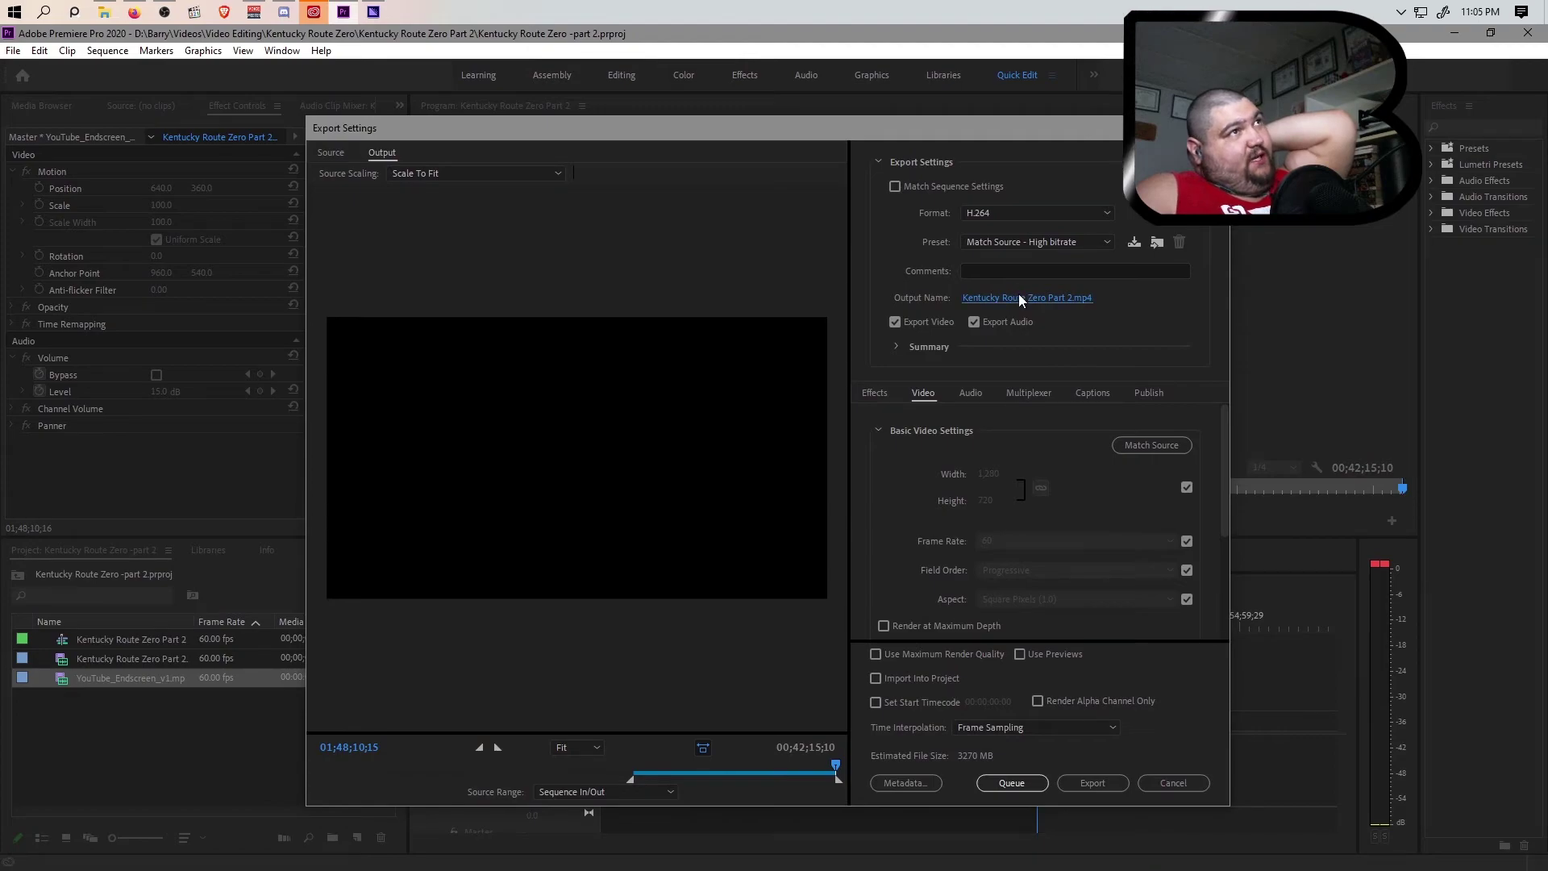
# Step: Queue the marked second section in Media Encoder for H.264 export as Kentucky Route Zero -Episode 3.mp4
pyautogui.click(1019, 297)
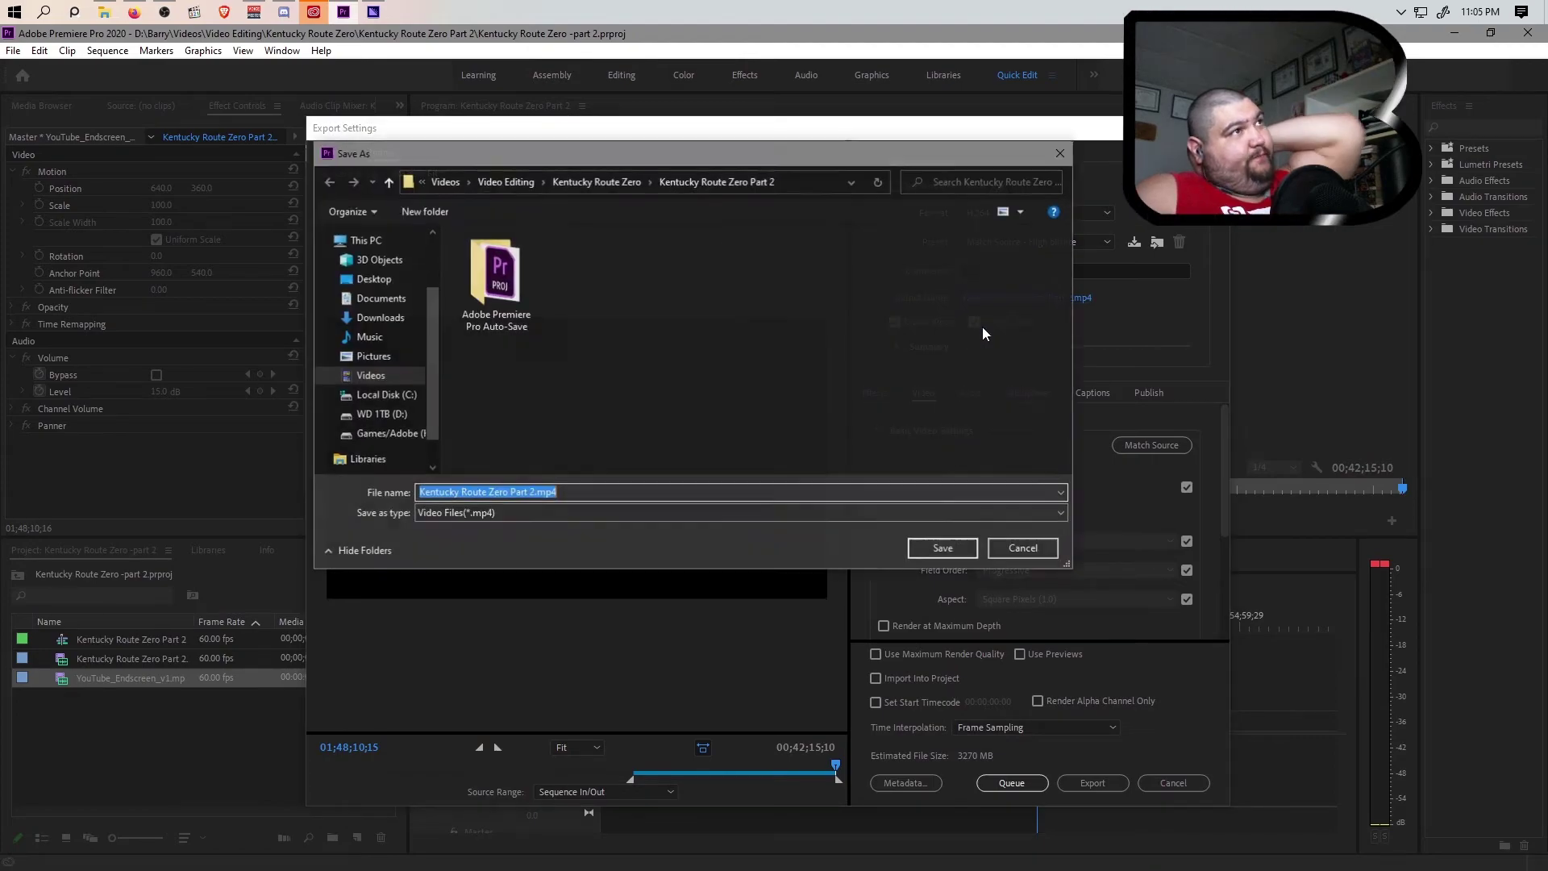
pyautogui.click(524, 493)
pyautogui.doubleClick(524, 493)
pyautogui.write('-Episode')
pyautogui.press('Delete')
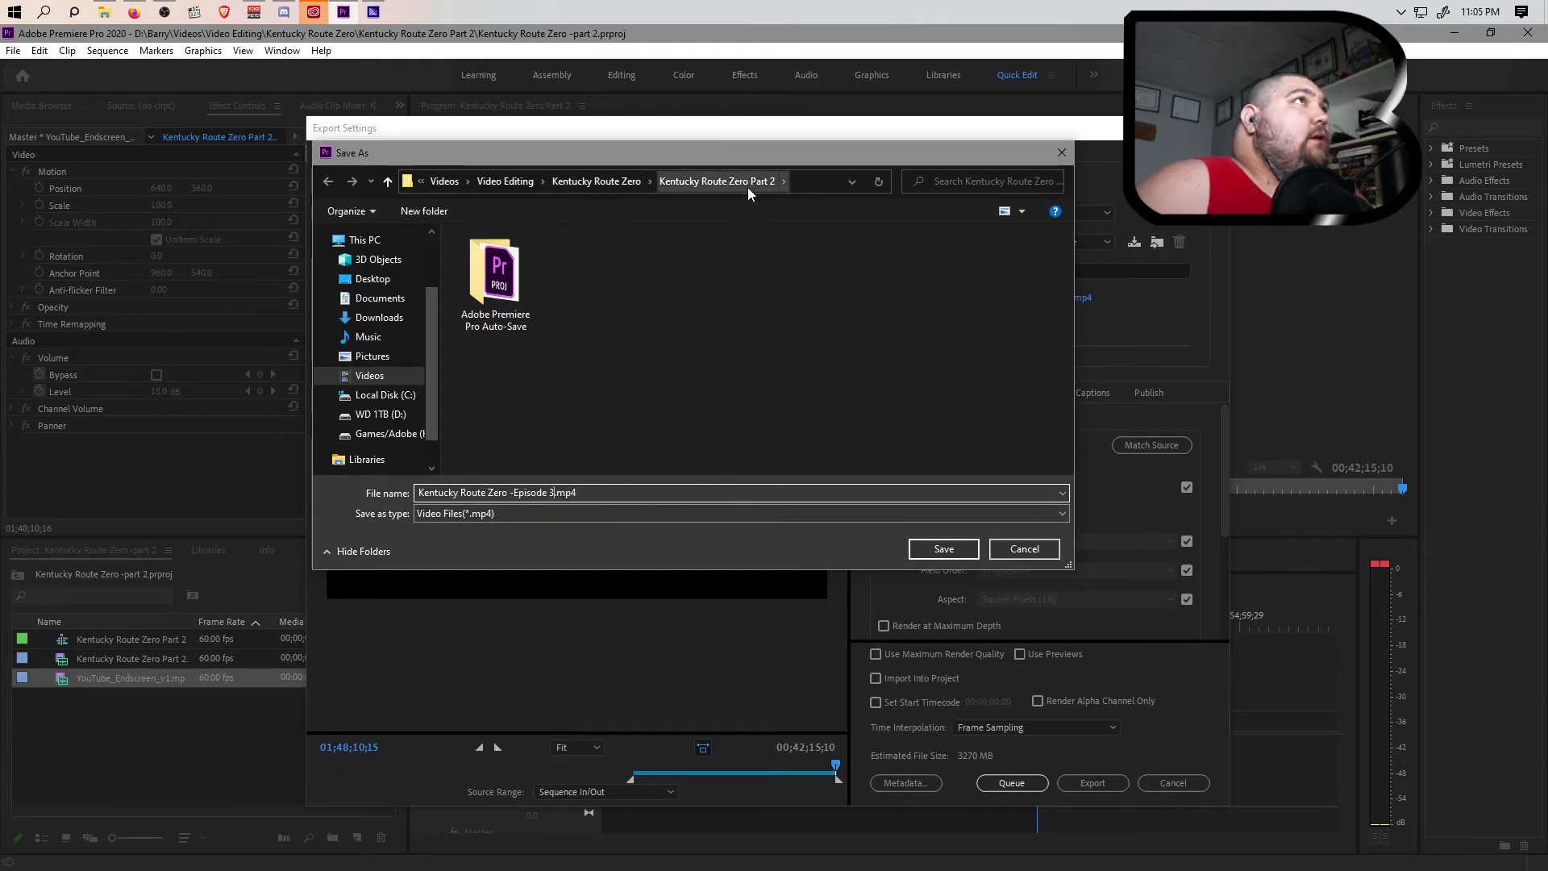
pyautogui.click(941, 547)
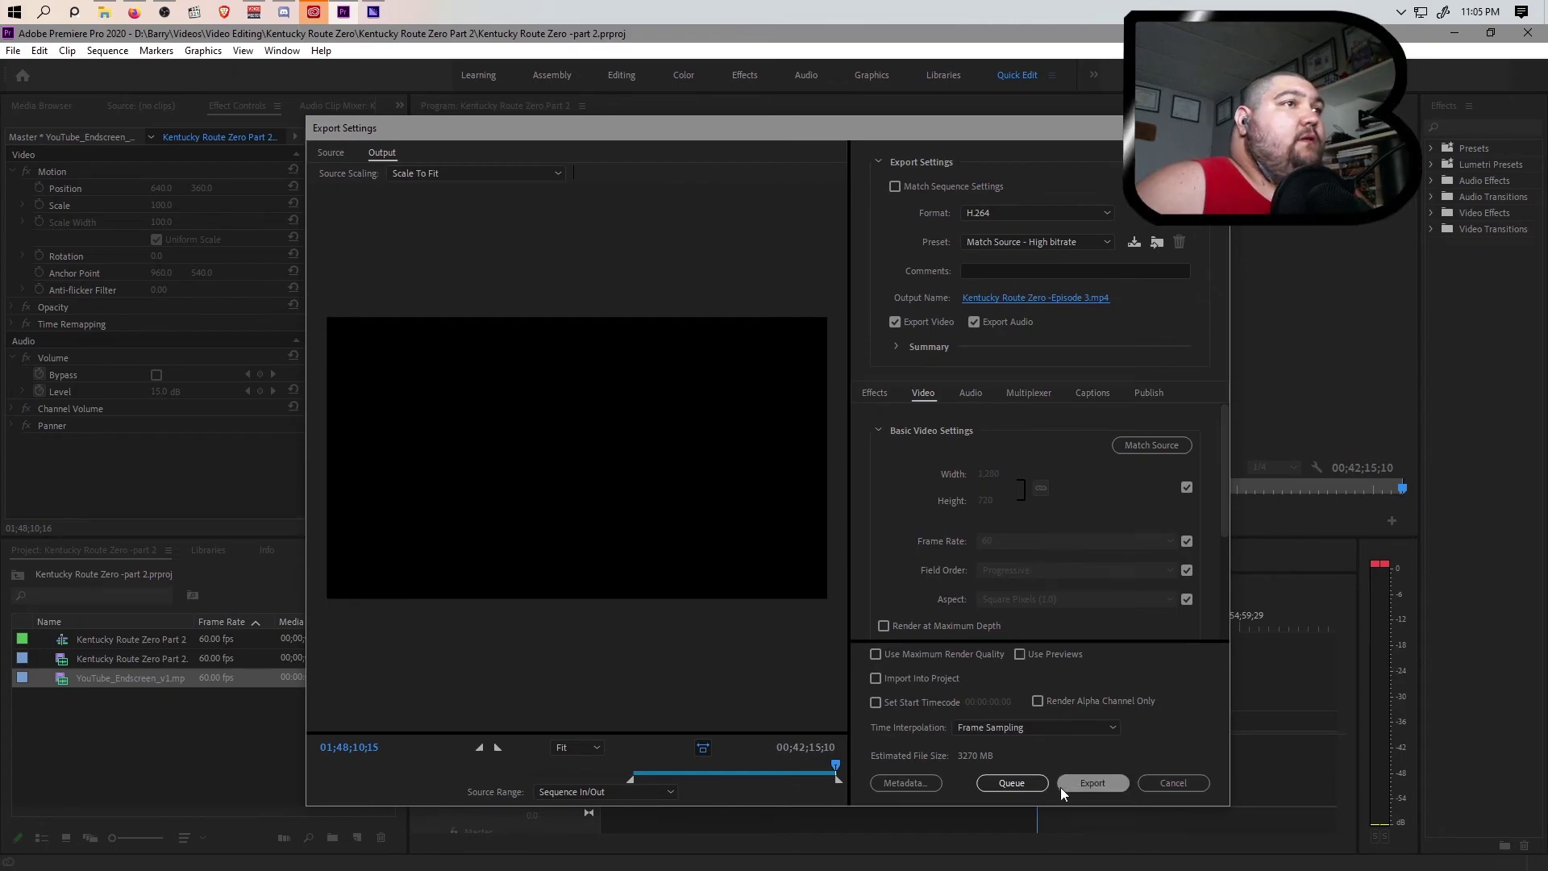
pyautogui.click(1021, 783)
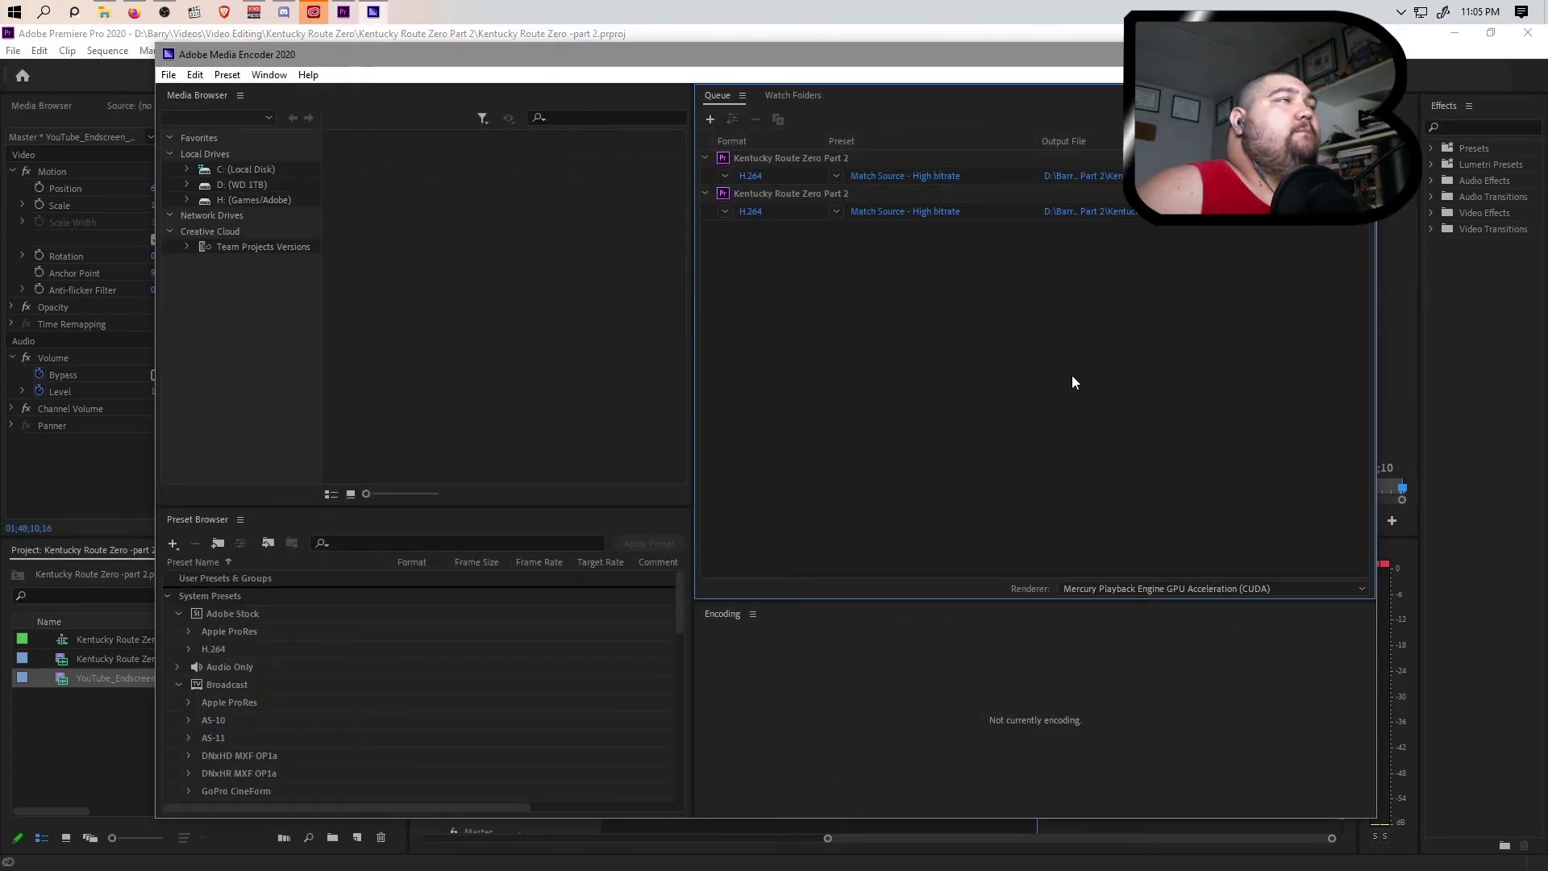
# Step: Examine the drives and the recordings in the Videos folder in File Explorer, and return to the Media Encoder queue
pyautogui.click(104, 11)
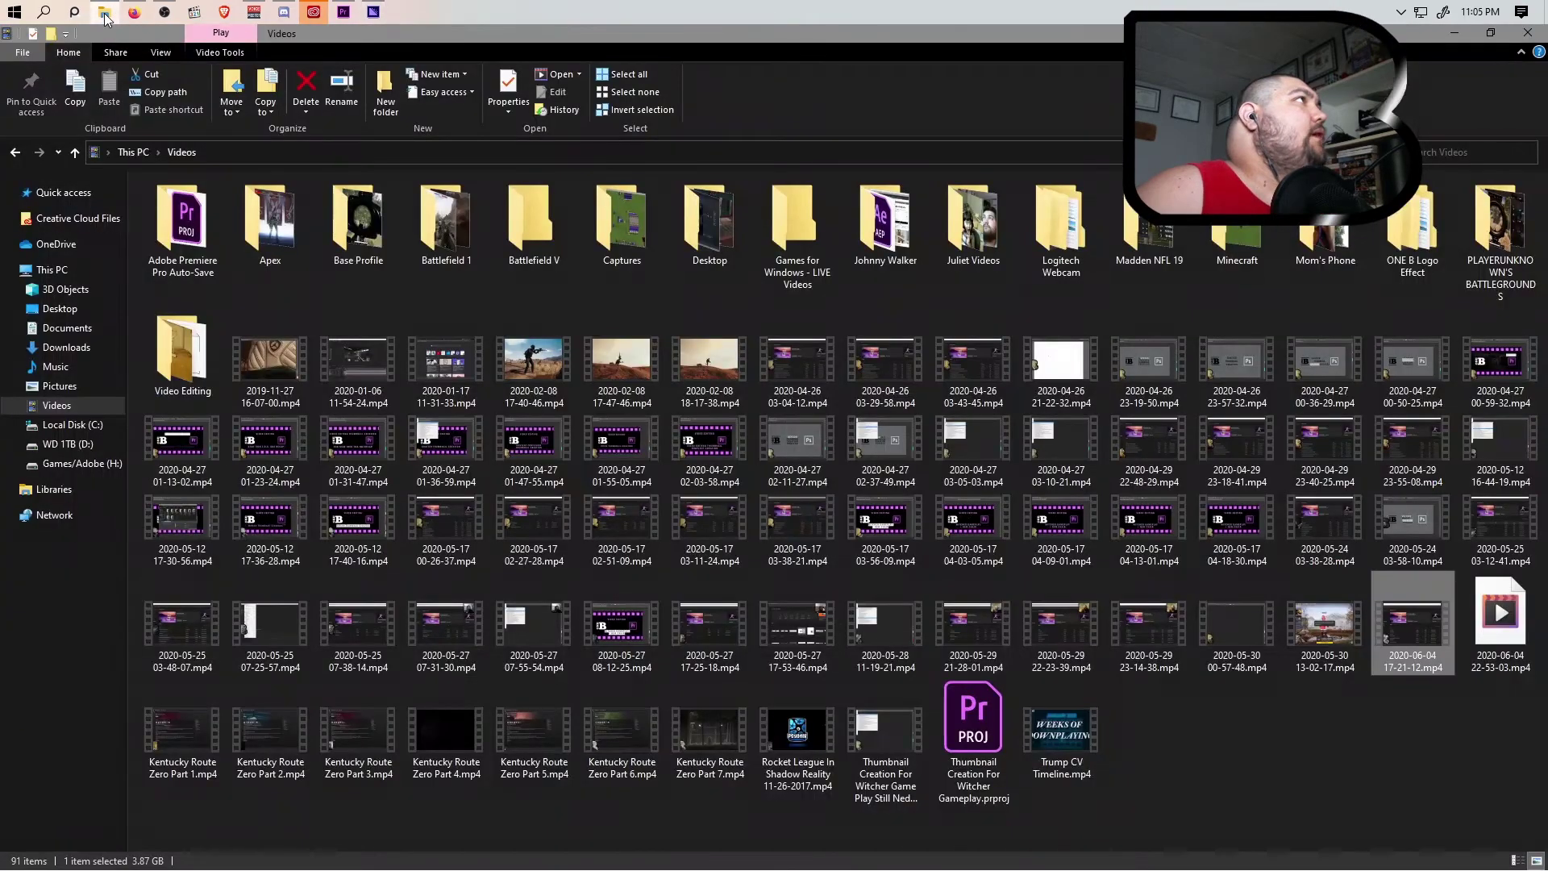
pyautogui.click(53, 271)
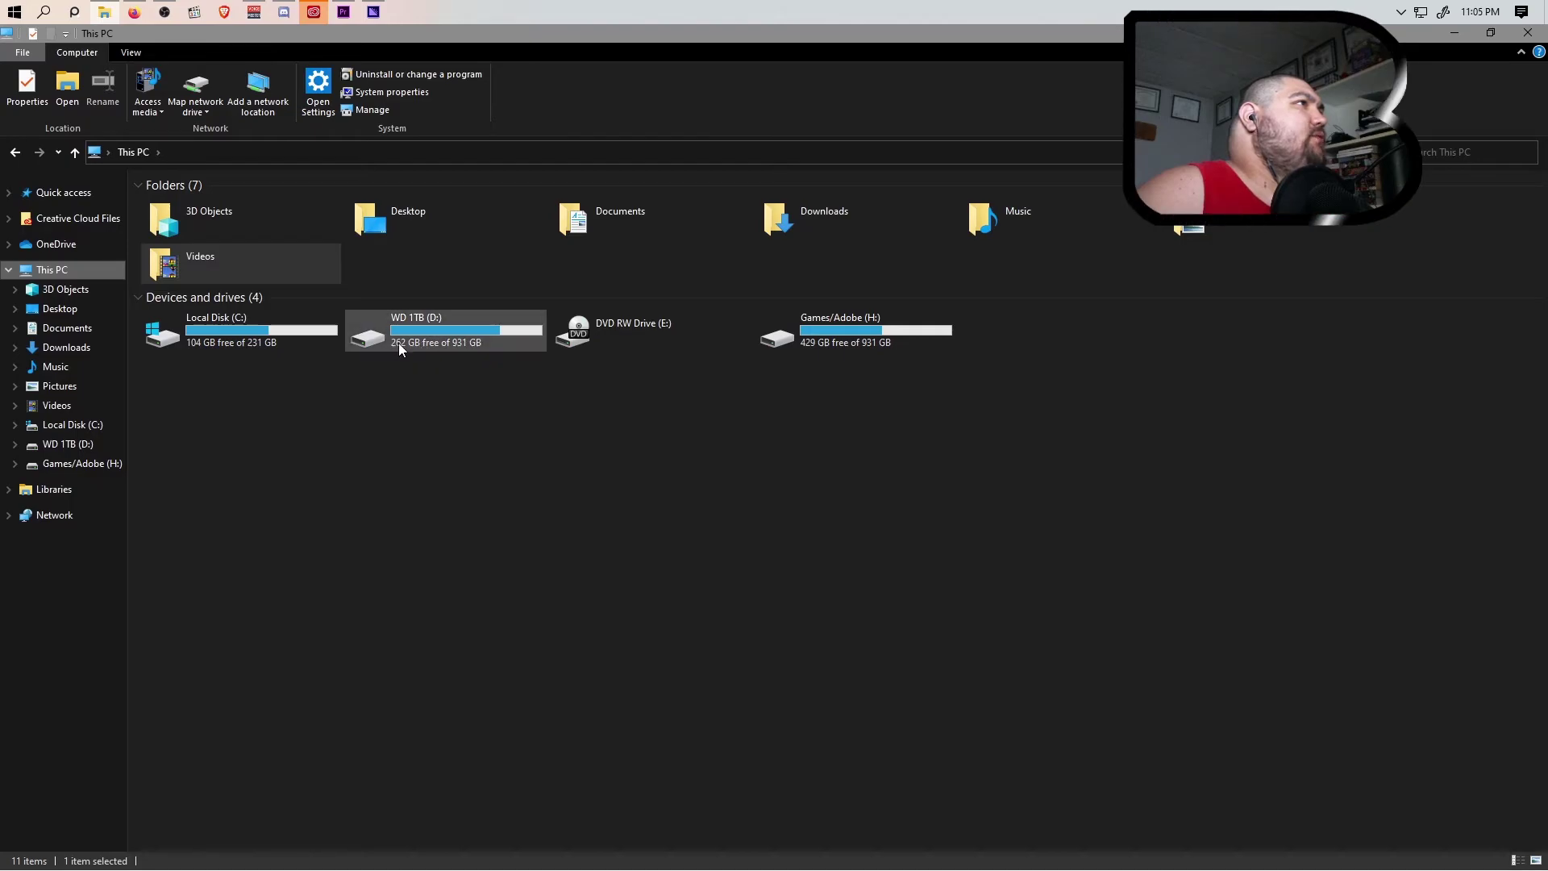
pyautogui.click(57, 405)
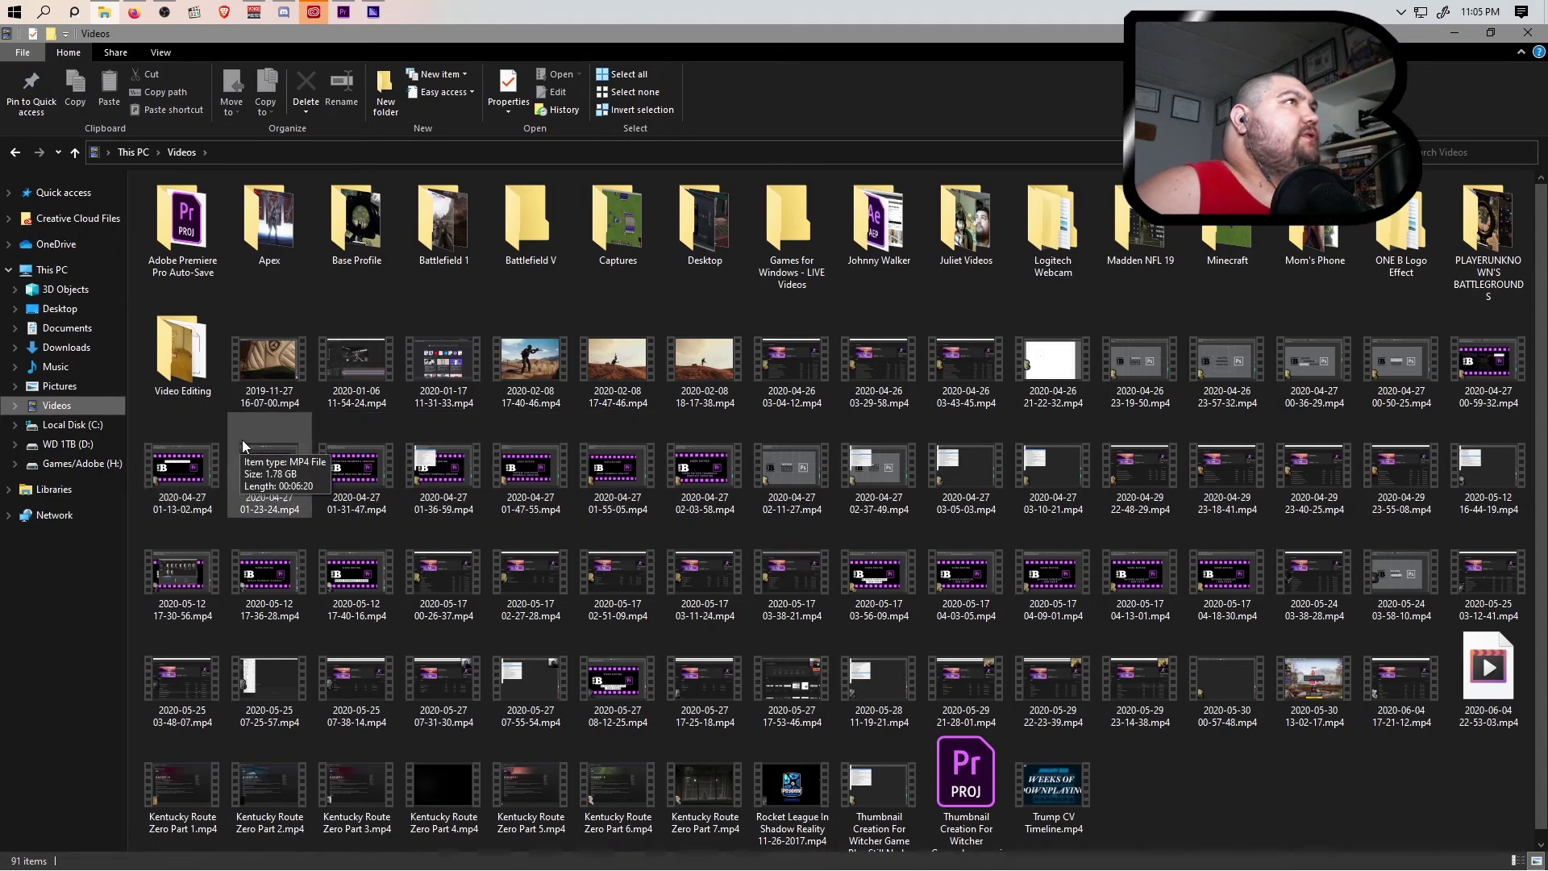
pyautogui.scroll(-1, 245, 460)
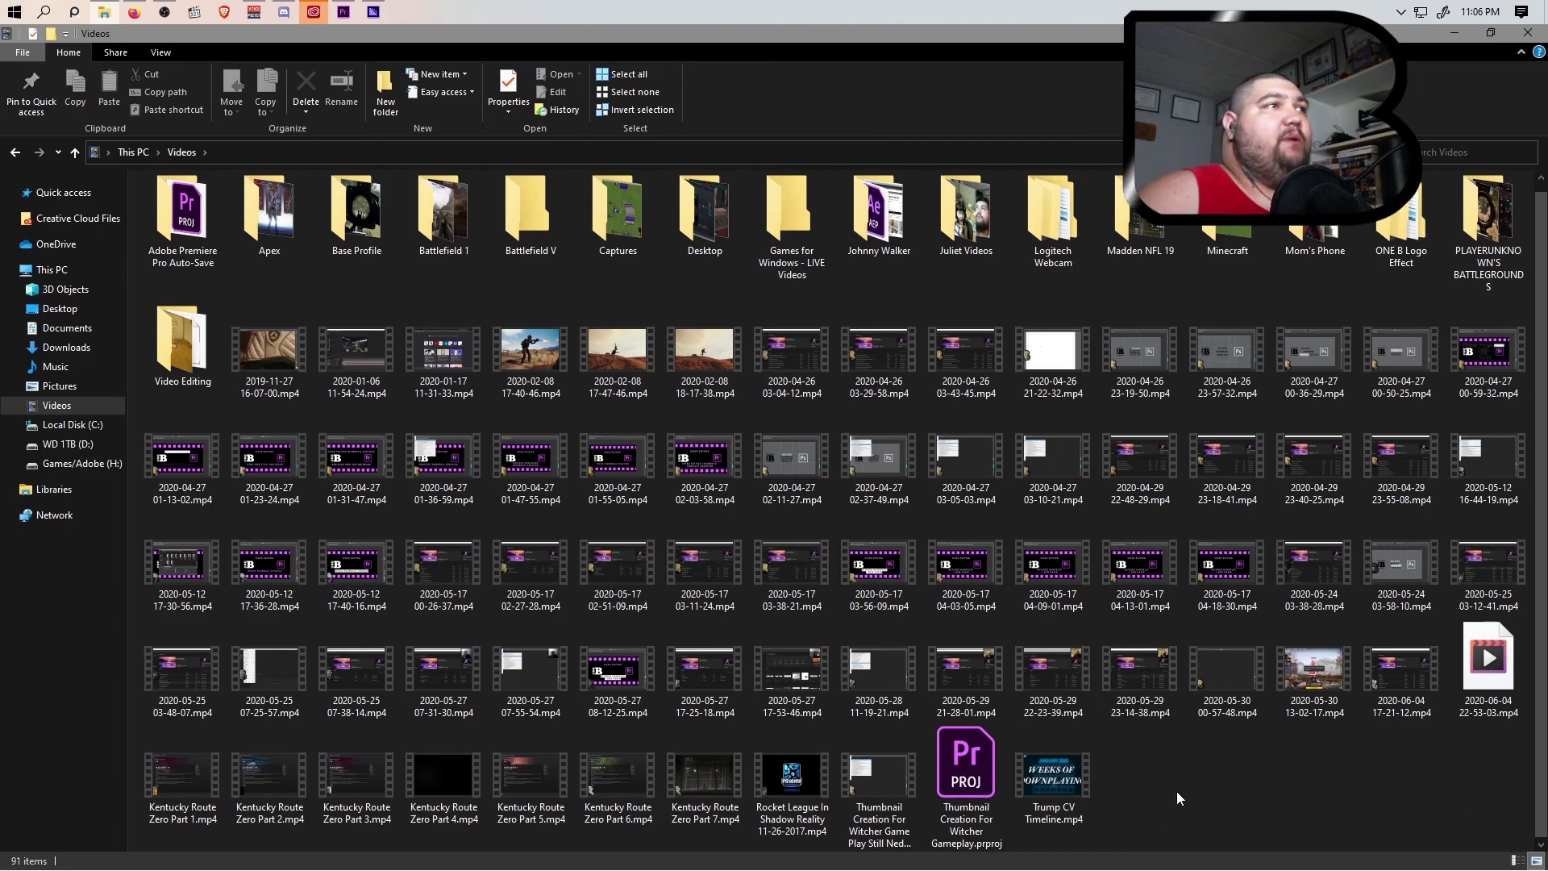
pyautogui.click(344, 11)
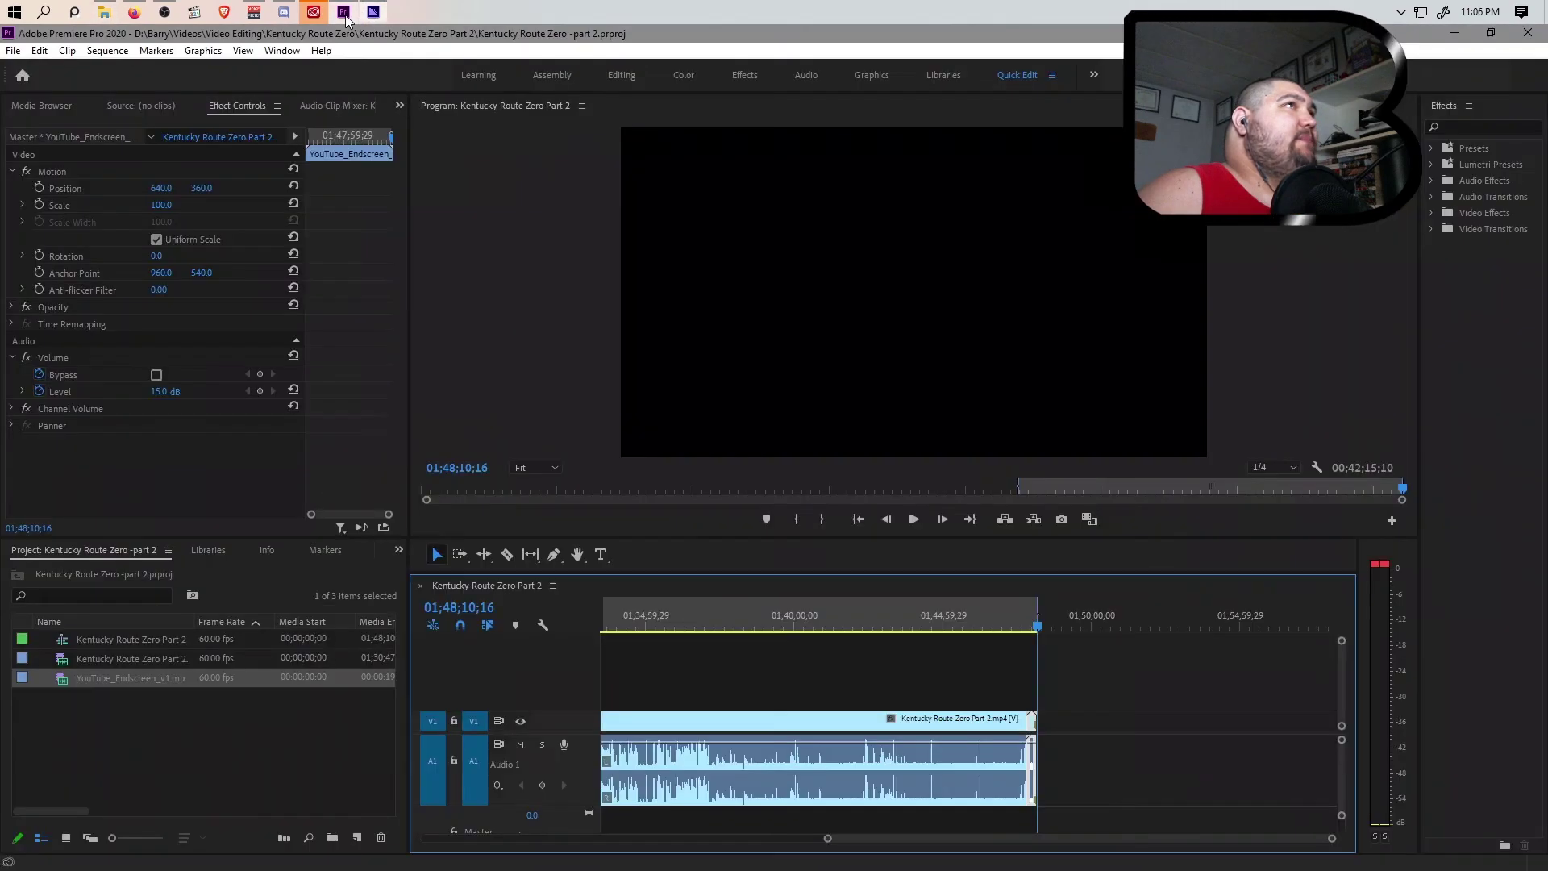
pyautogui.click(373, 11)
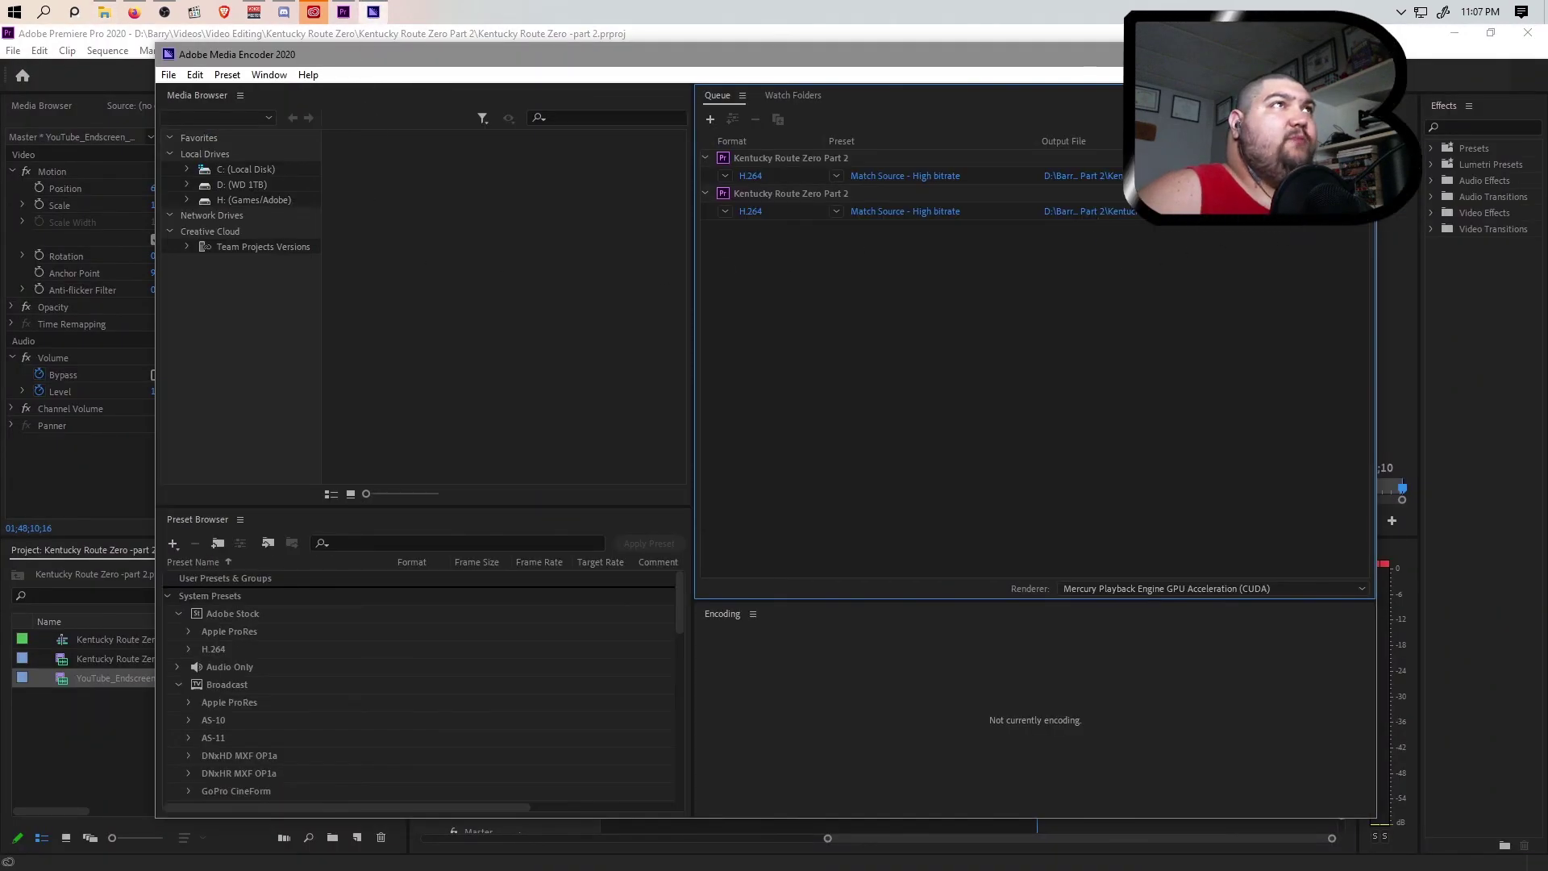